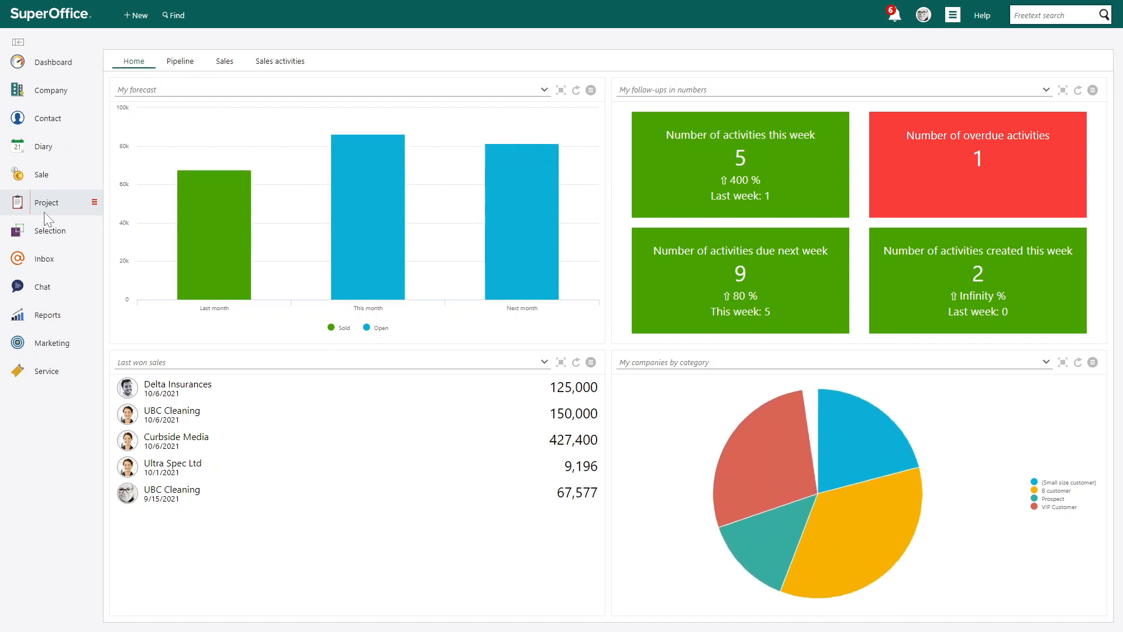
Switch from the old dashboard to the Status dashboard
mouse_move(494, 206)
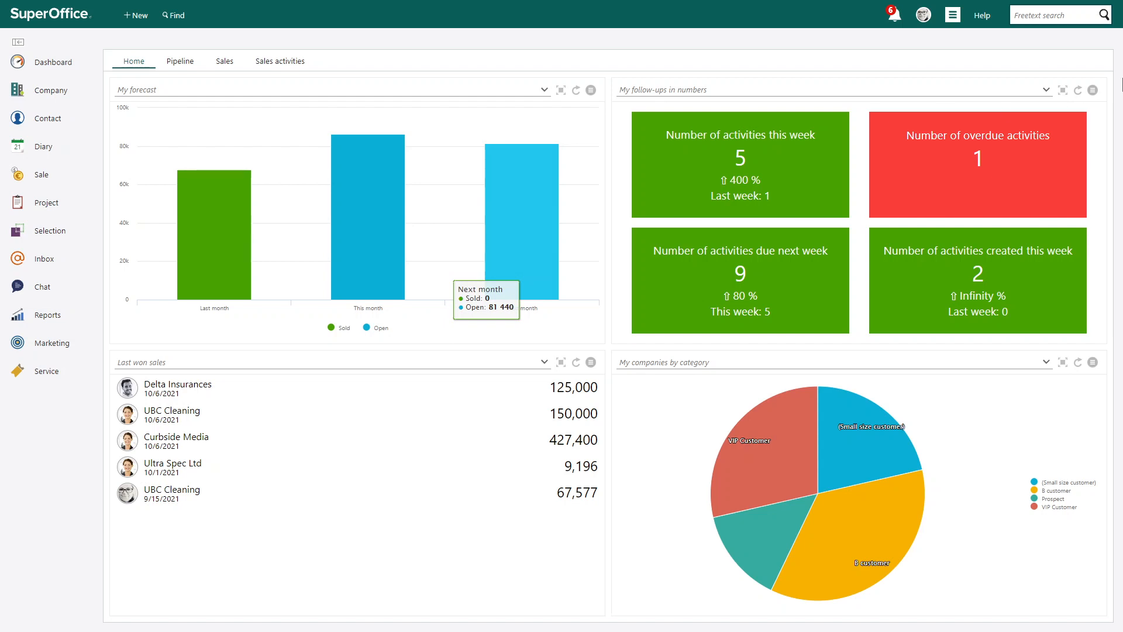
click(1092, 92)
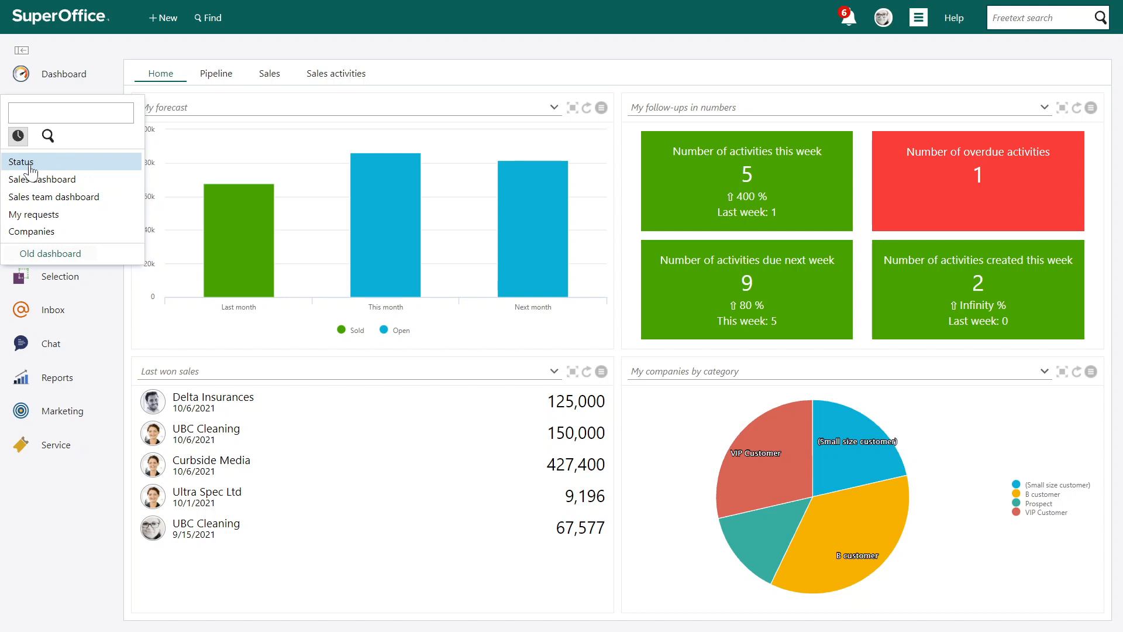
click(31, 166)
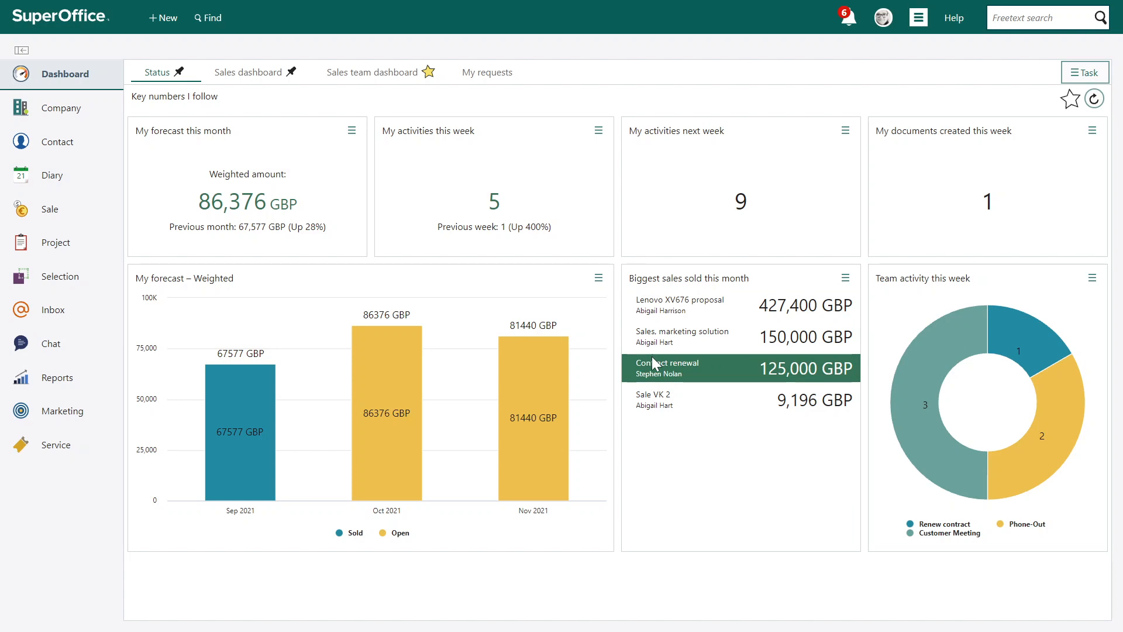
Open the Companies dashboard and mark it as a favourite
click(71, 70)
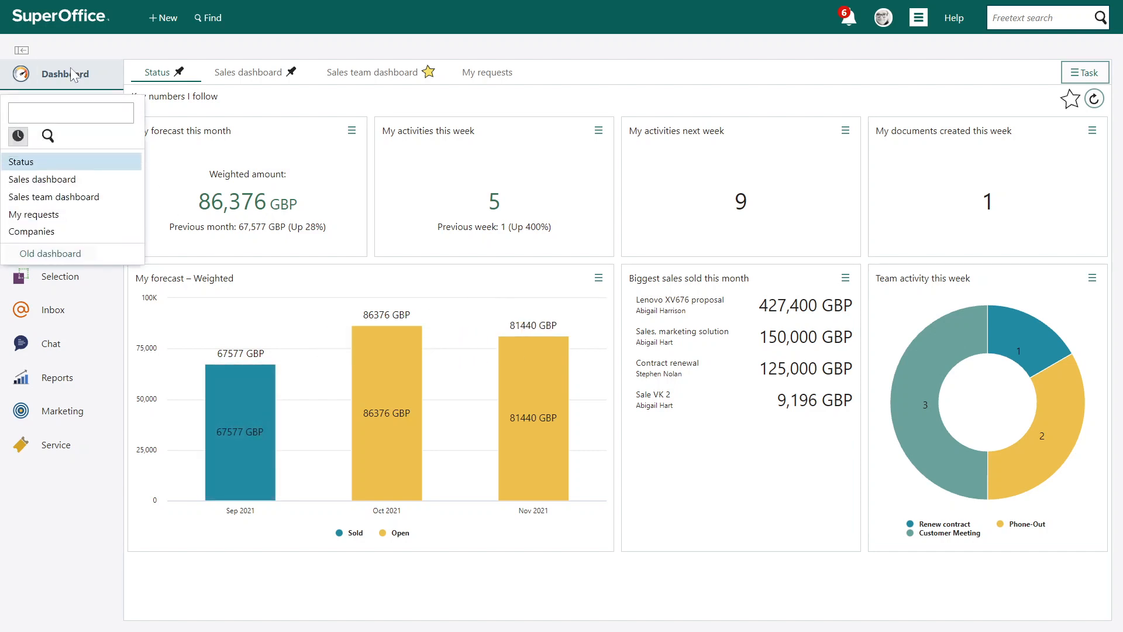
click(64, 234)
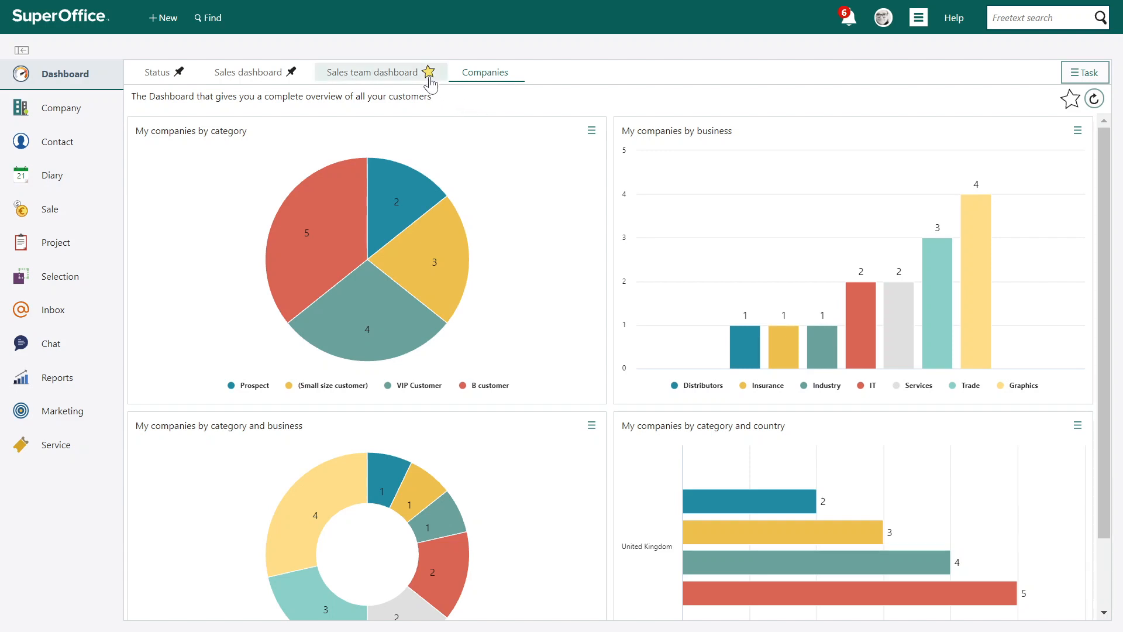
click(1070, 102)
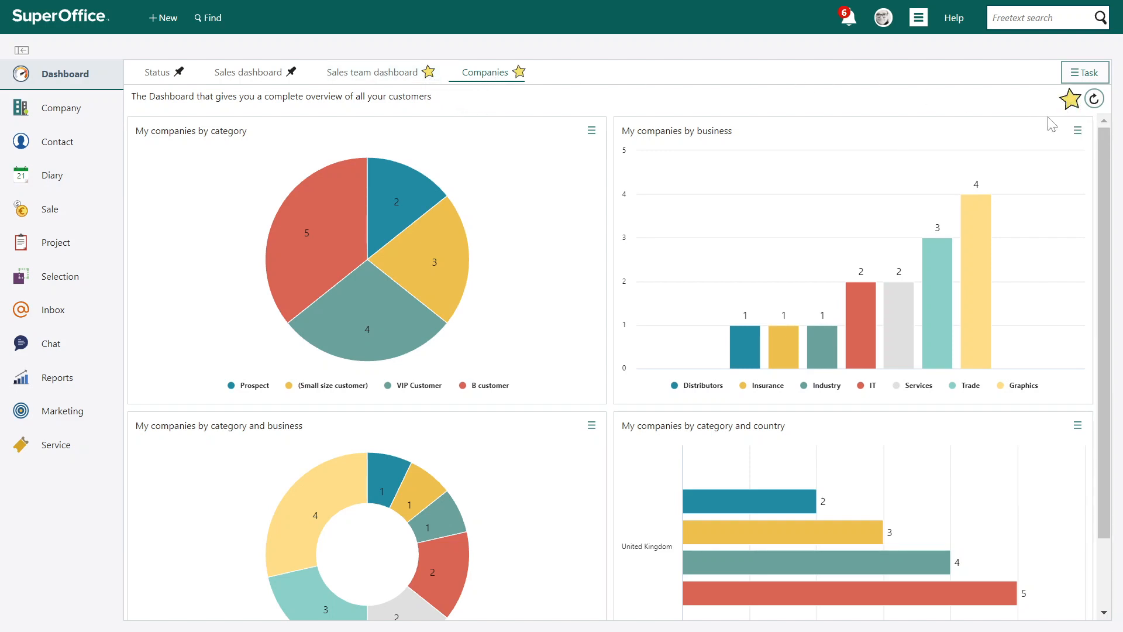
Open the Sales dashboard for adding tiles and editing its layout
click(281, 72)
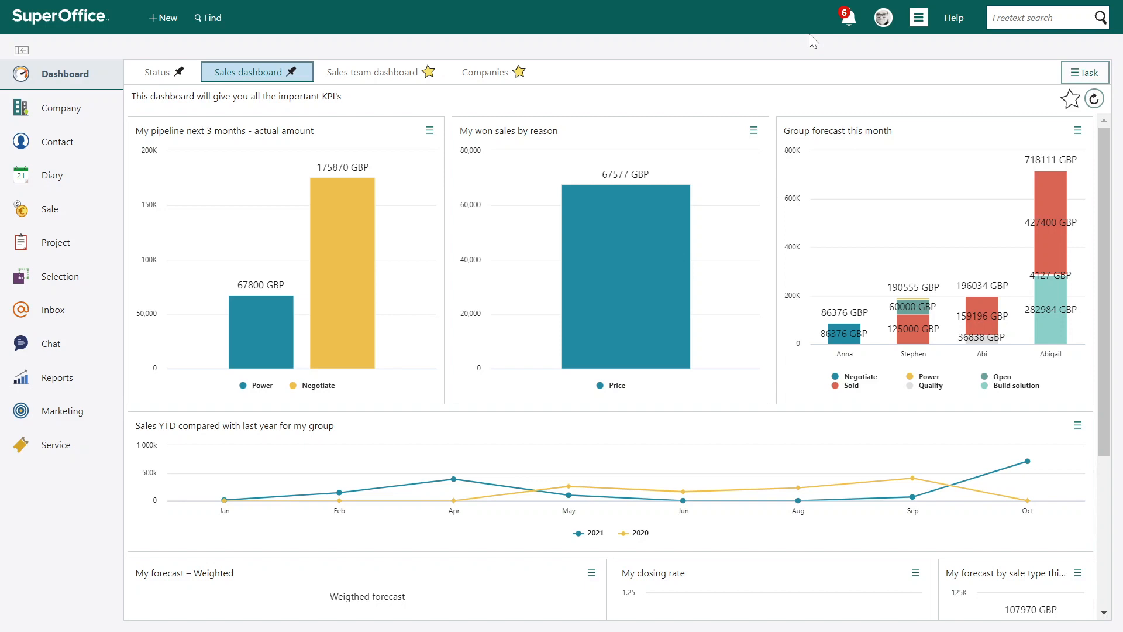
click(1086, 73)
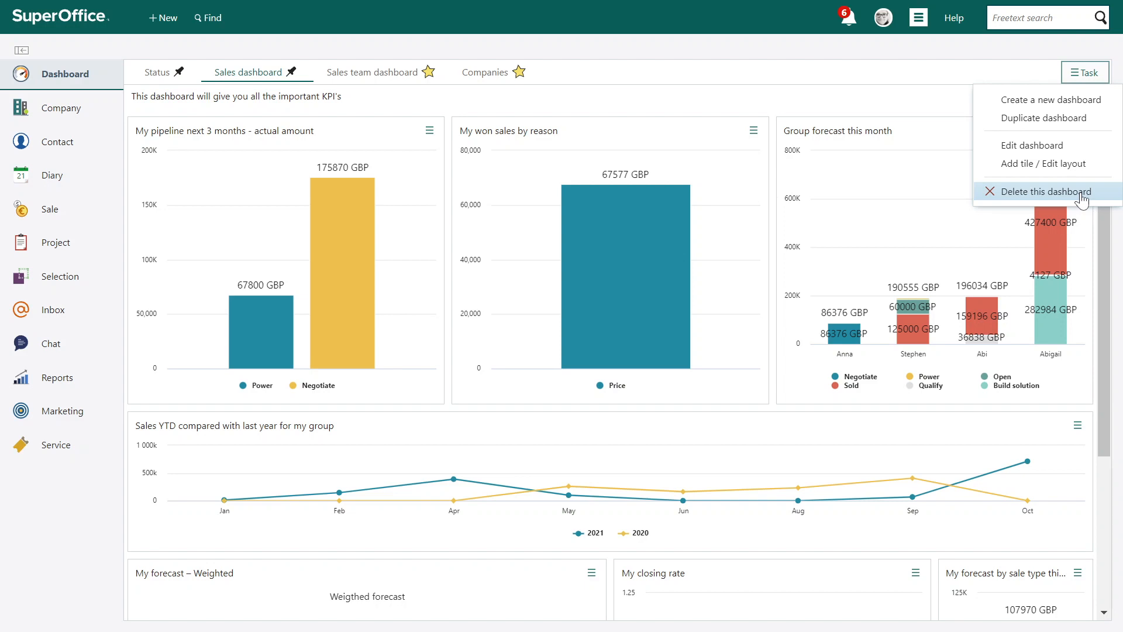
click(1054, 169)
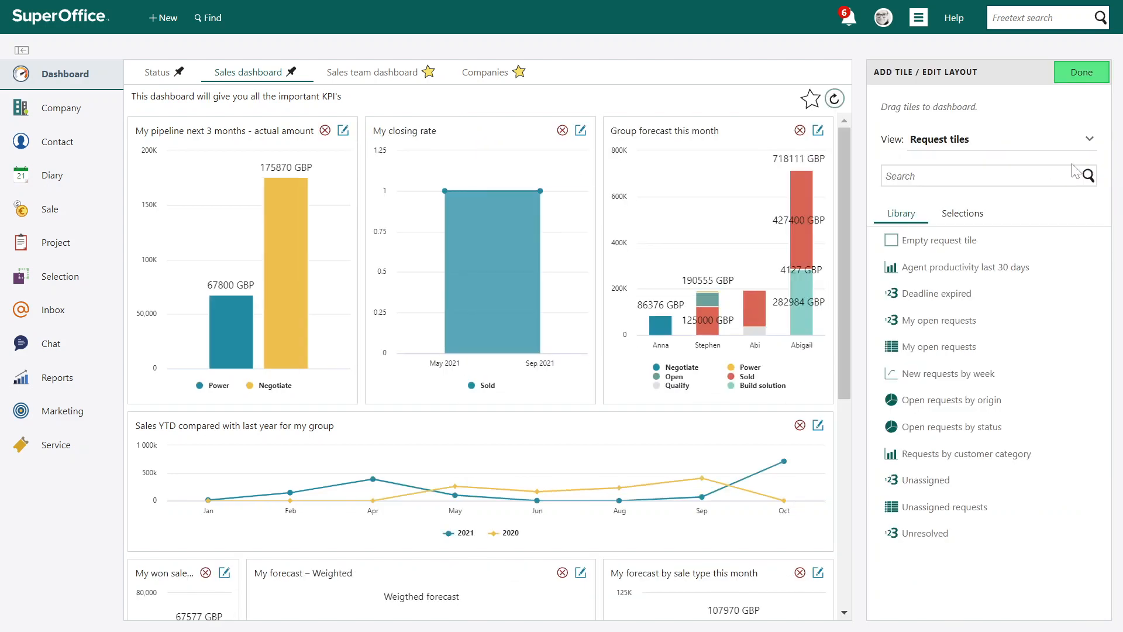
Move the My won sales by reason tile to the first position on the Sales dashboard
scroll(700, 213, down, 5)
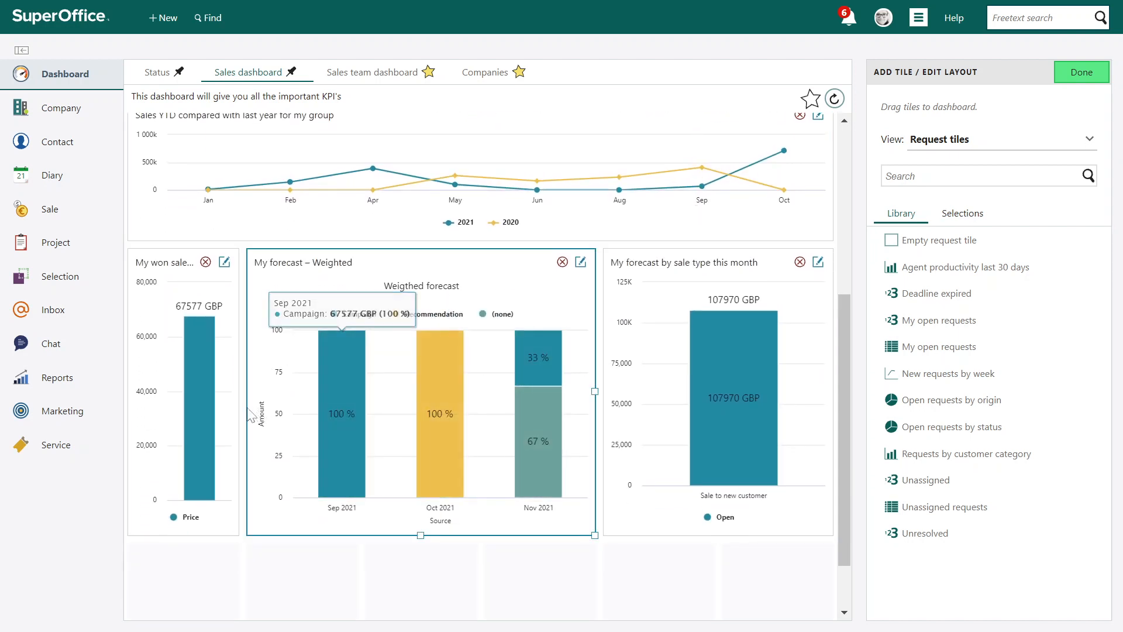
drag(239, 391, 354, 199)
scroll(379, 423, up, 3)
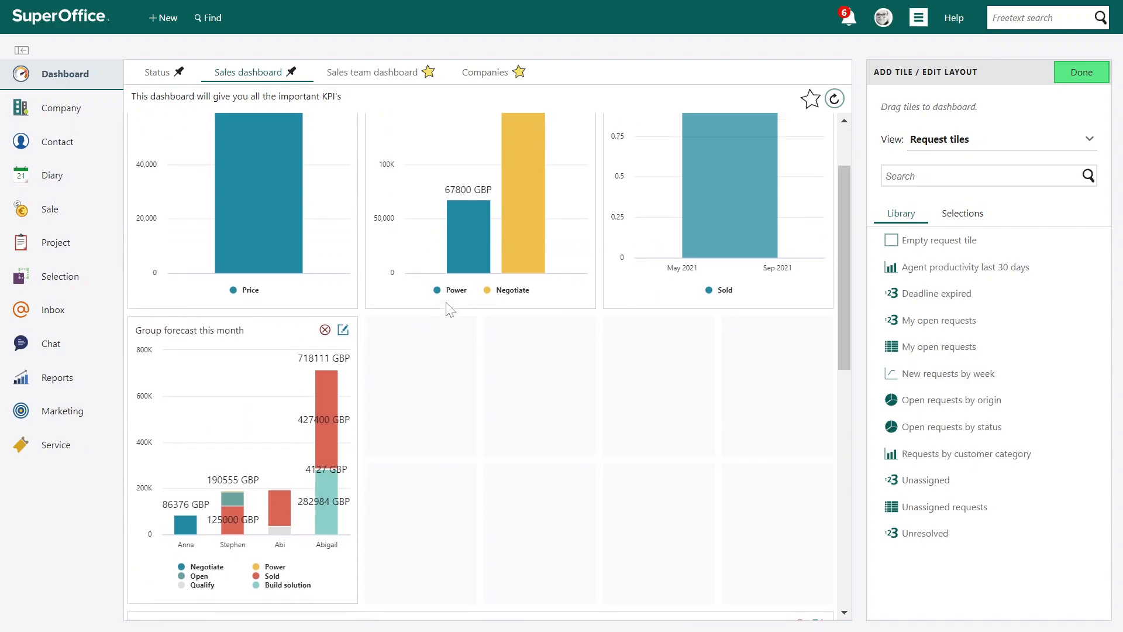
scroll(446, 302, up, 1)
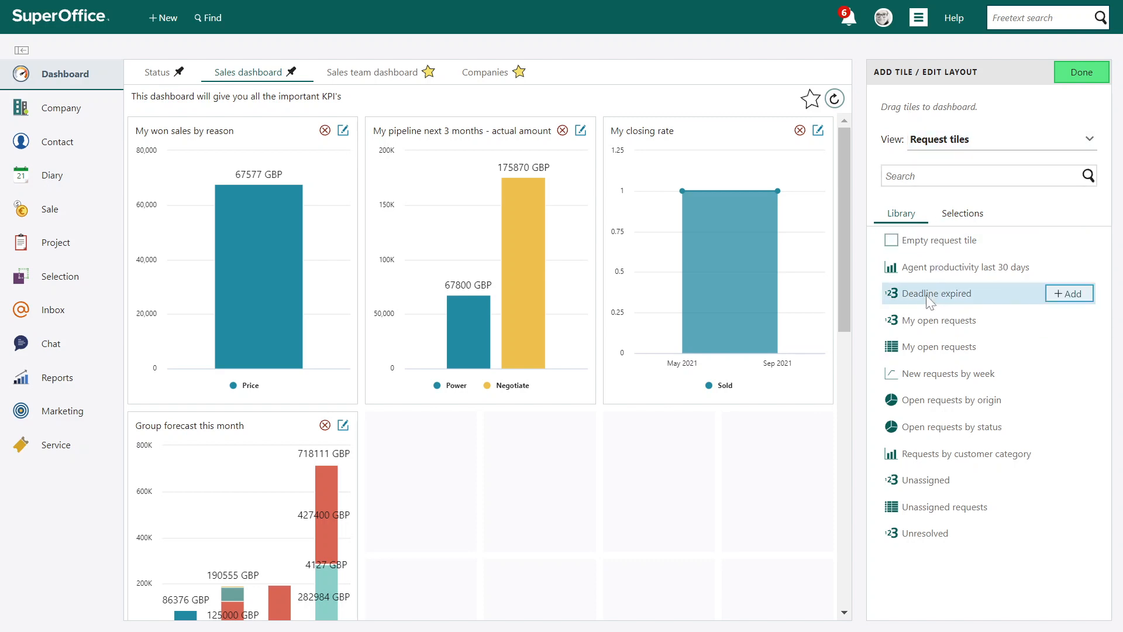
Show the Sale tiles in the tile library and add Group forecast this month before the existing Group forecast tile
click(950, 148)
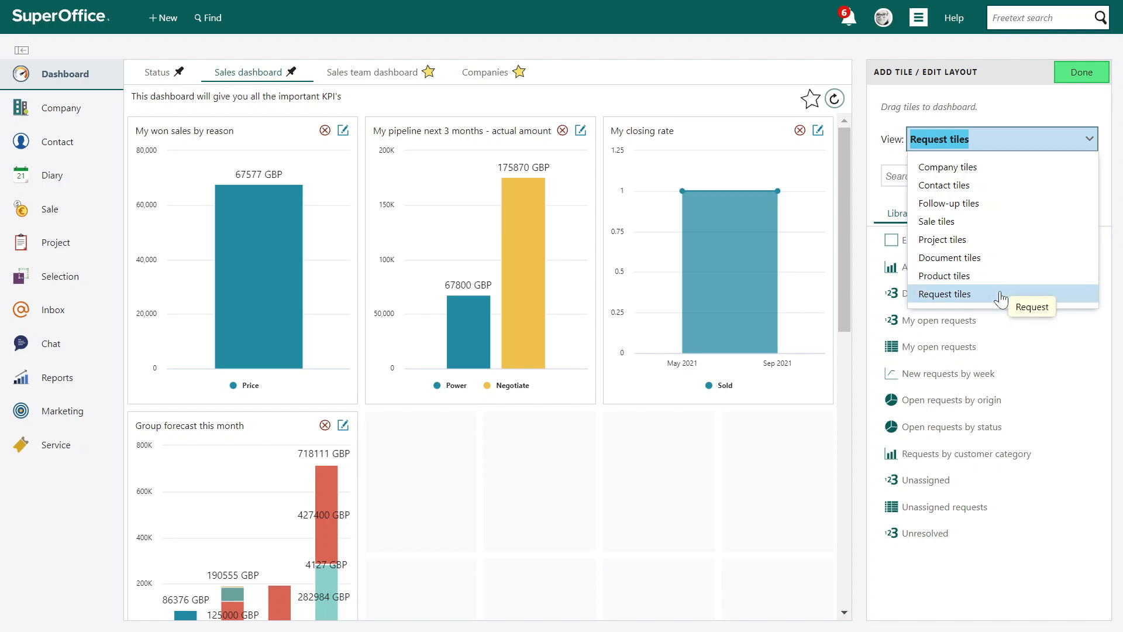
click(972, 222)
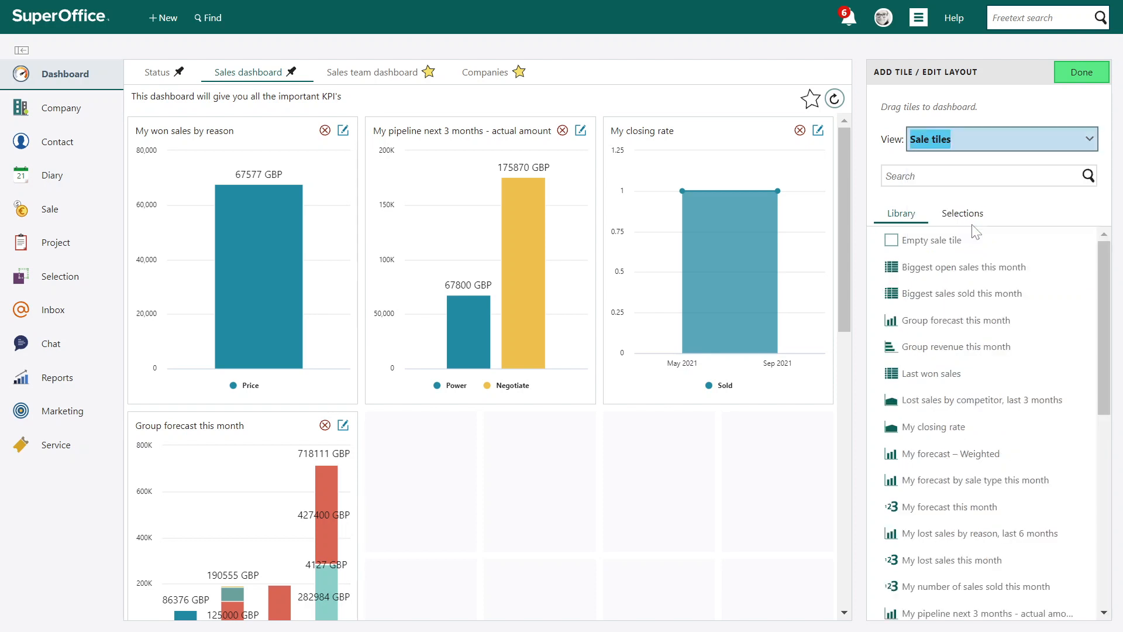
drag(981, 316, 770, 475)
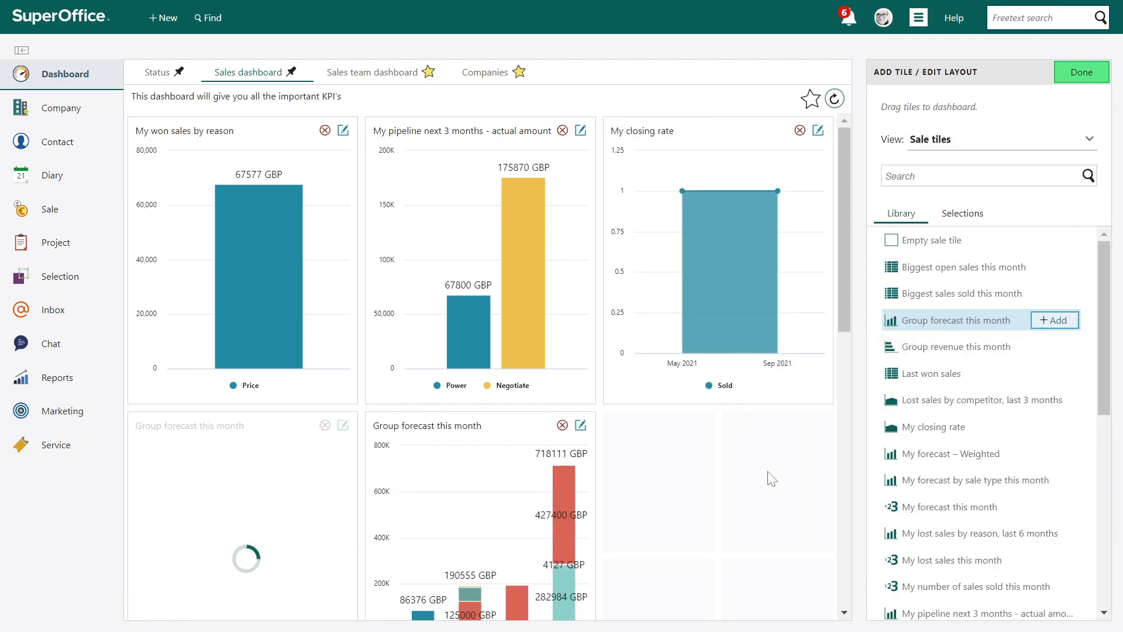
Add the My forecast by sale type this month tile to the dashboard and widen it by about one grid column
click(1060, 480)
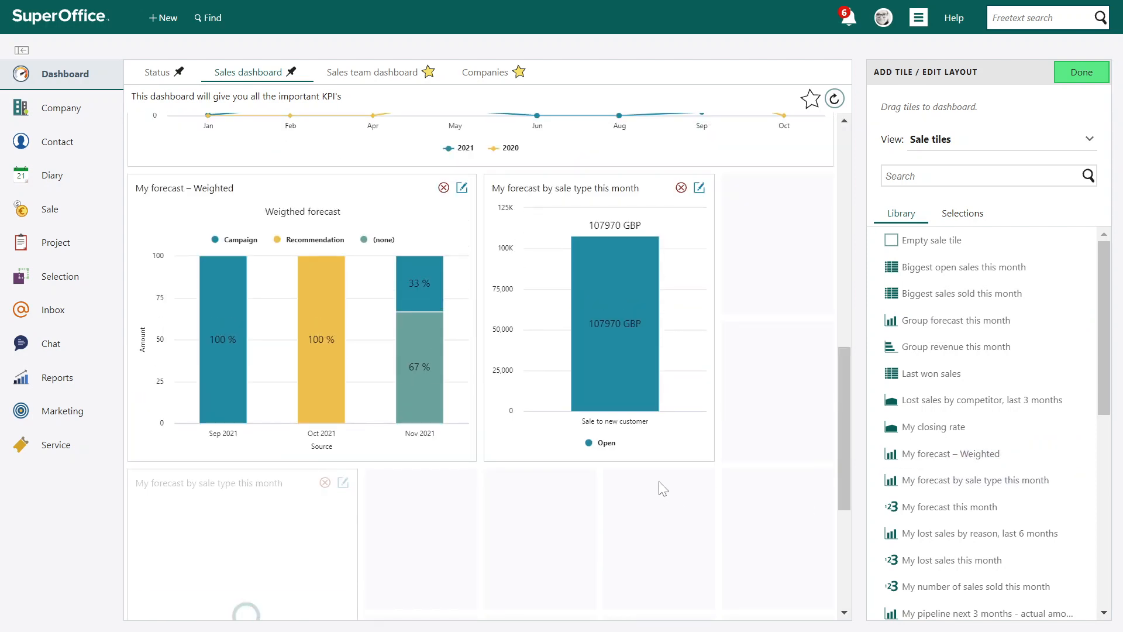
scroll(663, 489, down, 2)
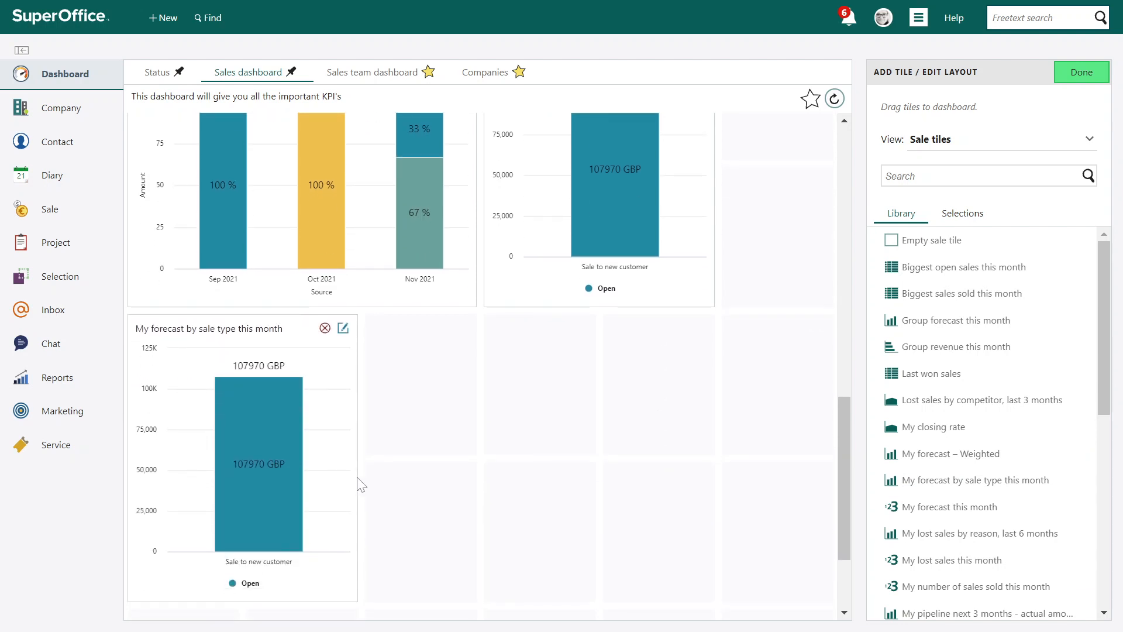
drag(358, 482, 485, 486)
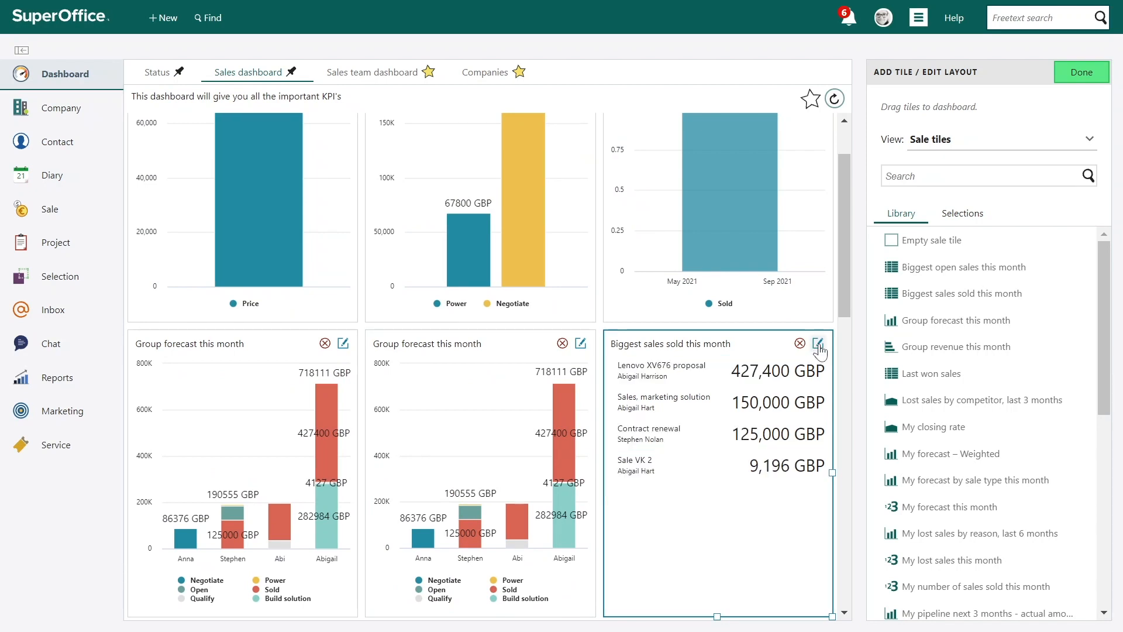
Edit the Biggest sales sold this month tile and rename it "Biggest upcoming sales this quarter"
click(818, 344)
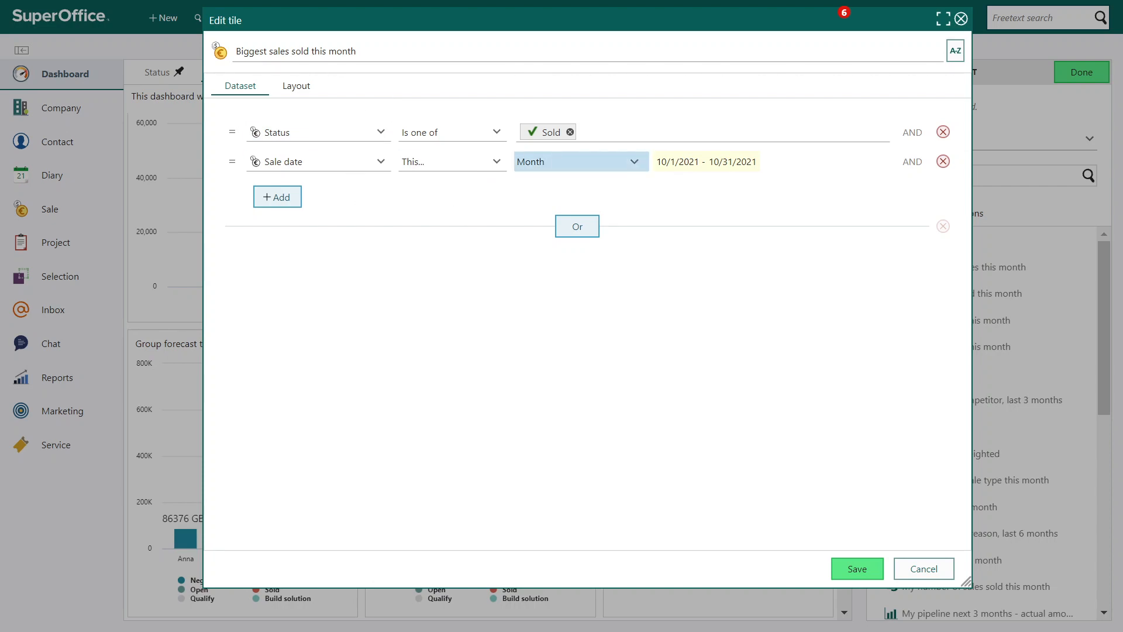
click(546, 161)
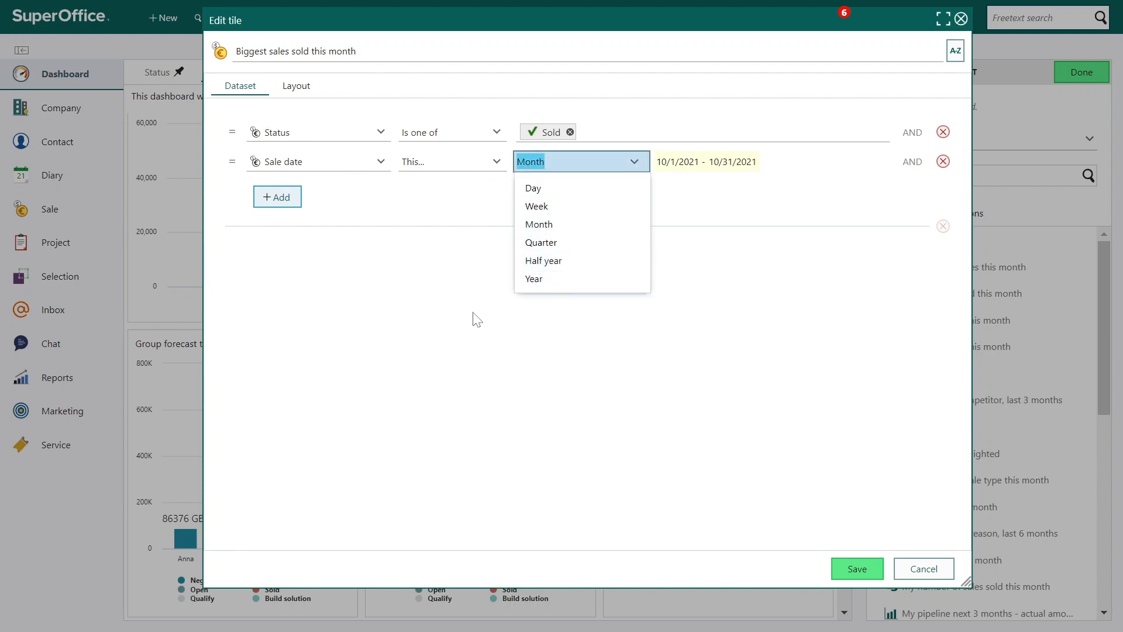
click(458, 313)
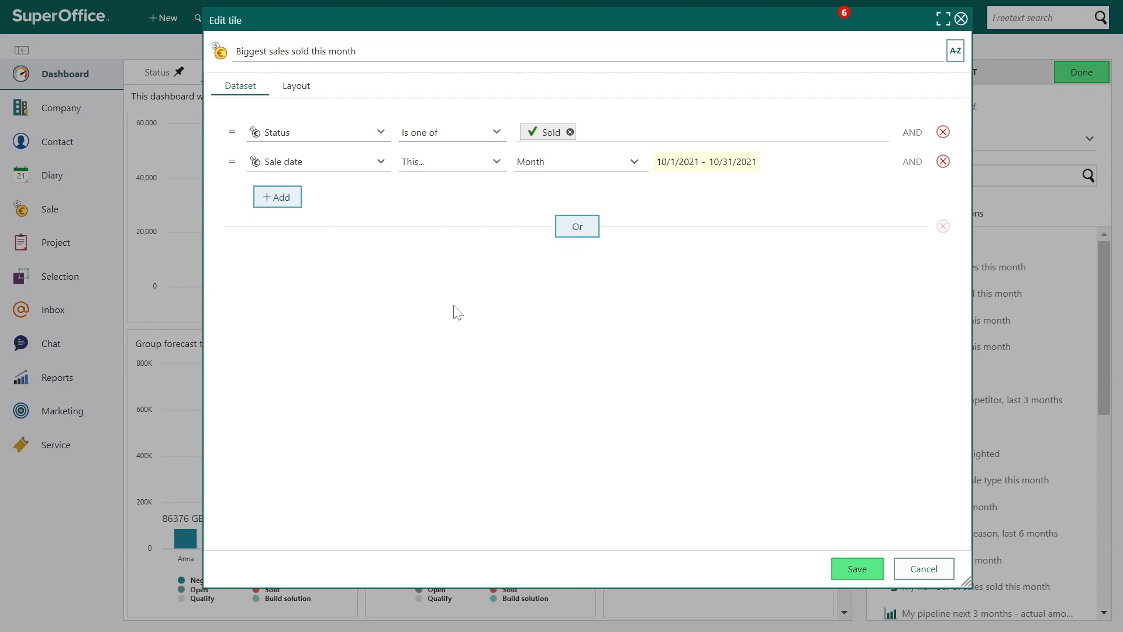
drag(357, 51, 267, 51)
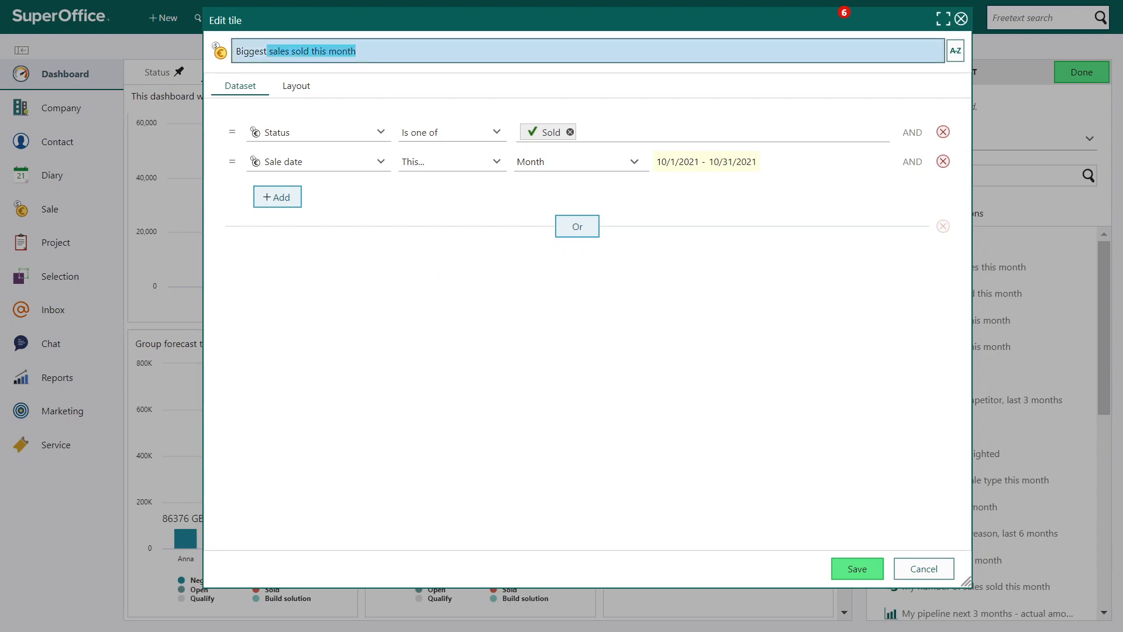
text(upc)
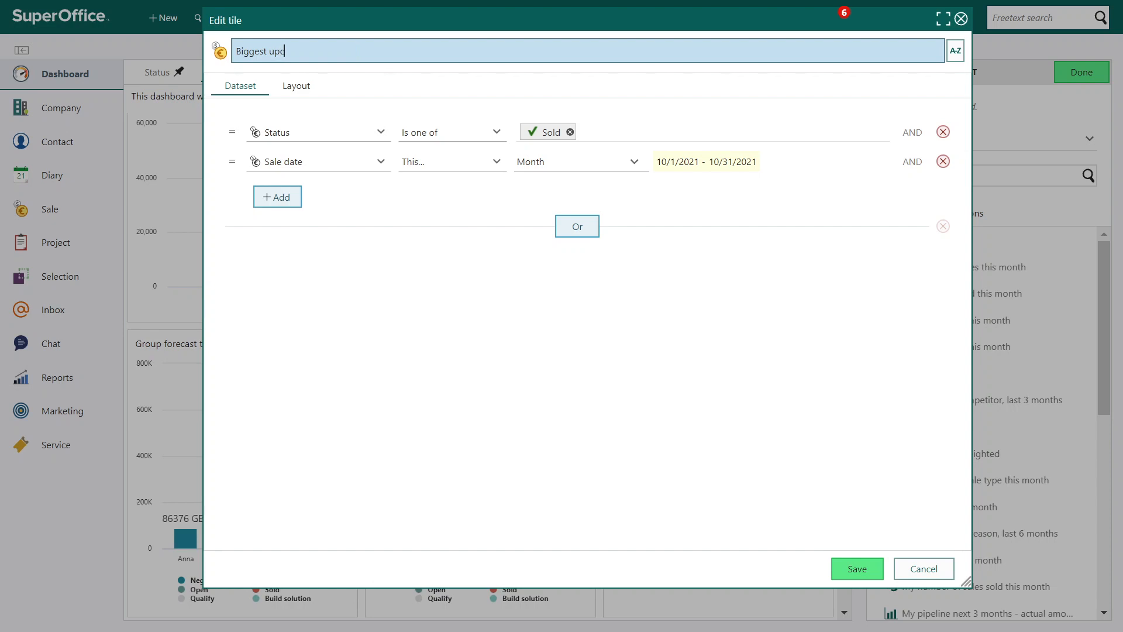
text(omin)
text(g sales this quarter)
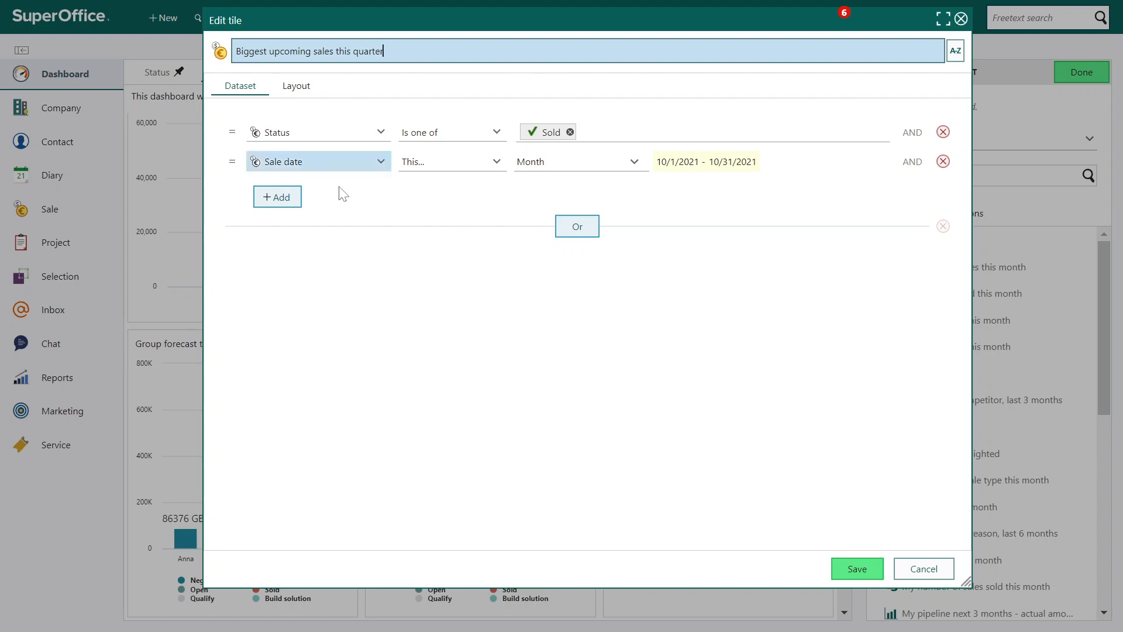
Replace the Sold status in the tile's dataset criteria with Open
click(569, 133)
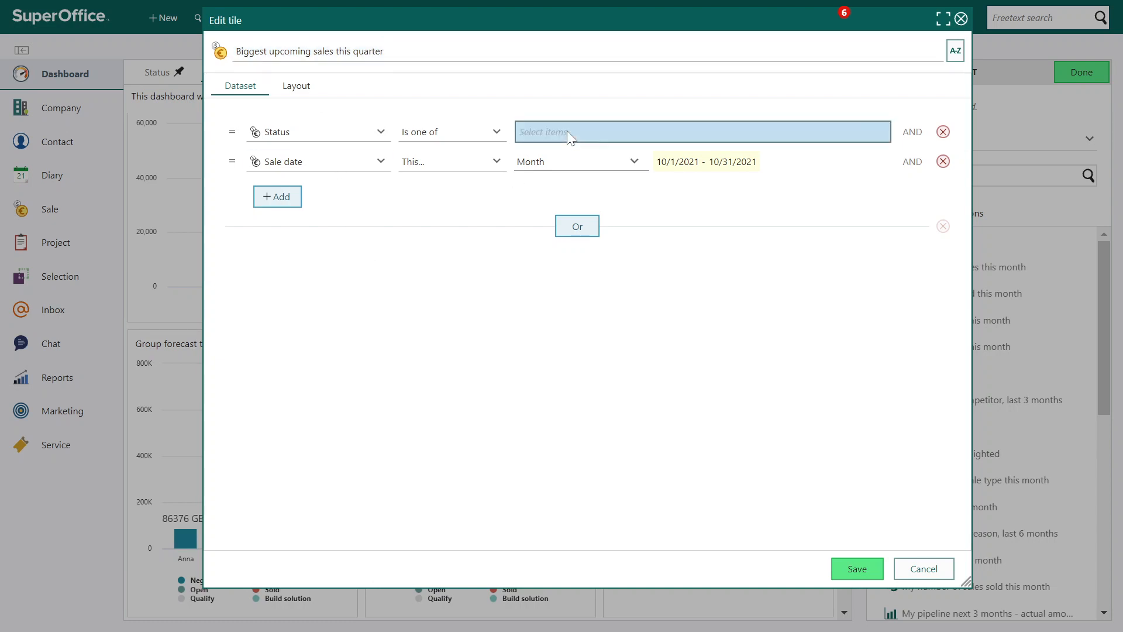
click(567, 131)
click(541, 183)
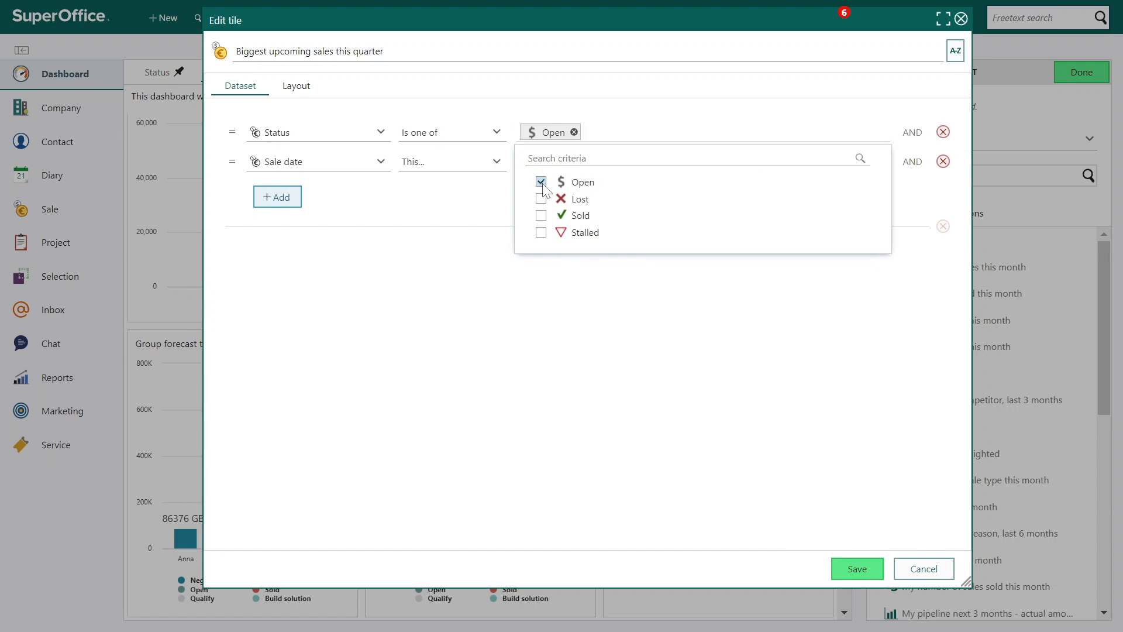
click(480, 249)
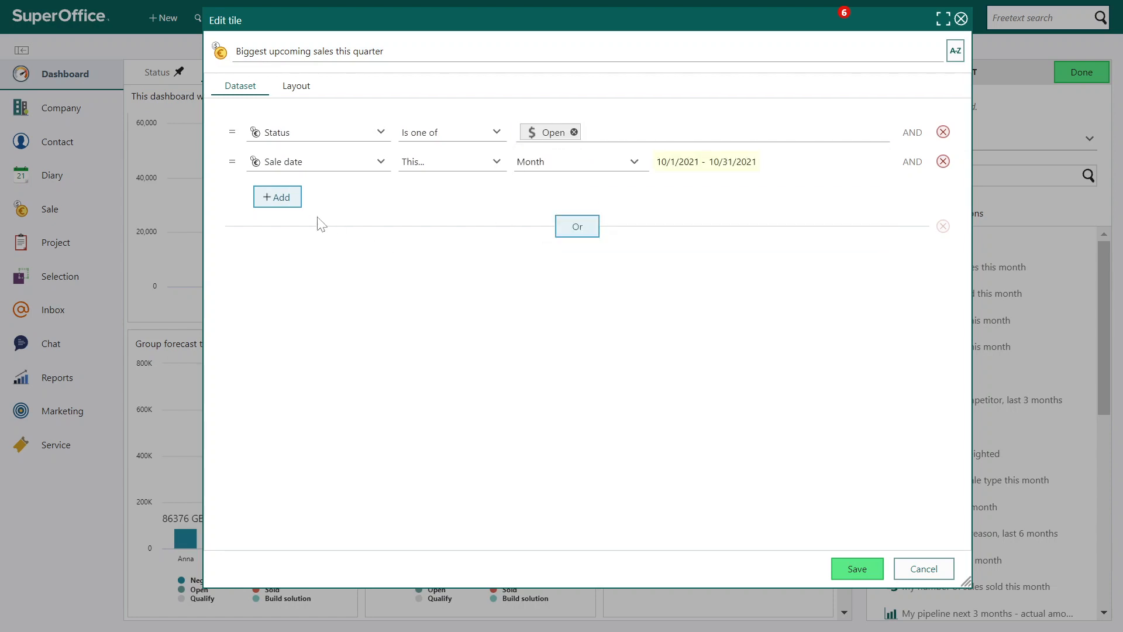
Add a dataset criterion restricting sales to Owned by user group, My group
click(291, 200)
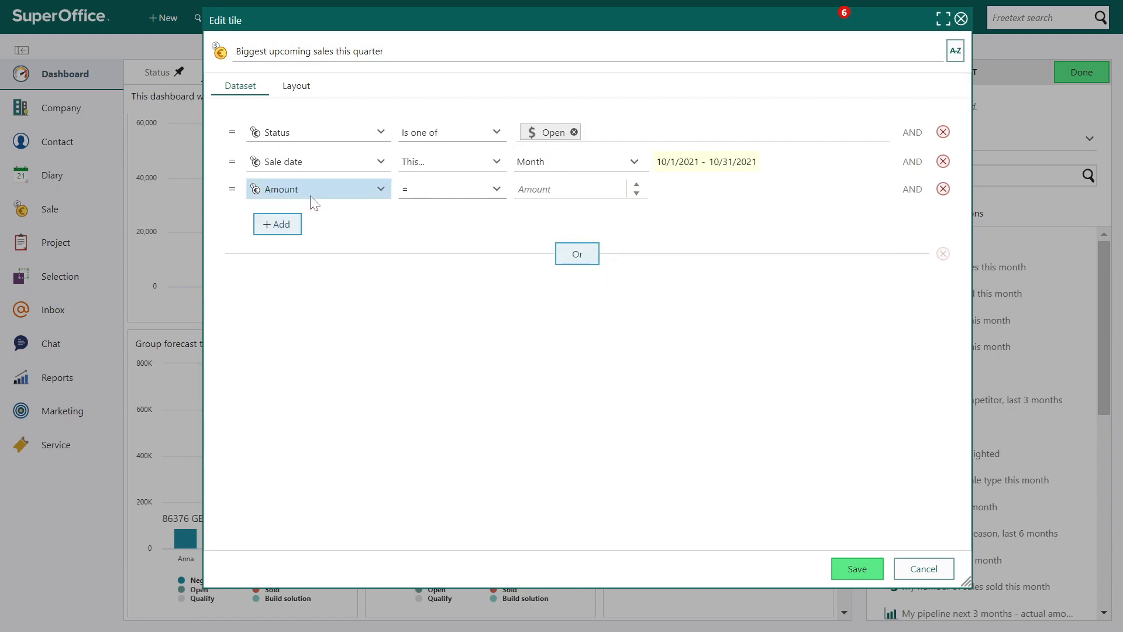
click(310, 196)
text(user)
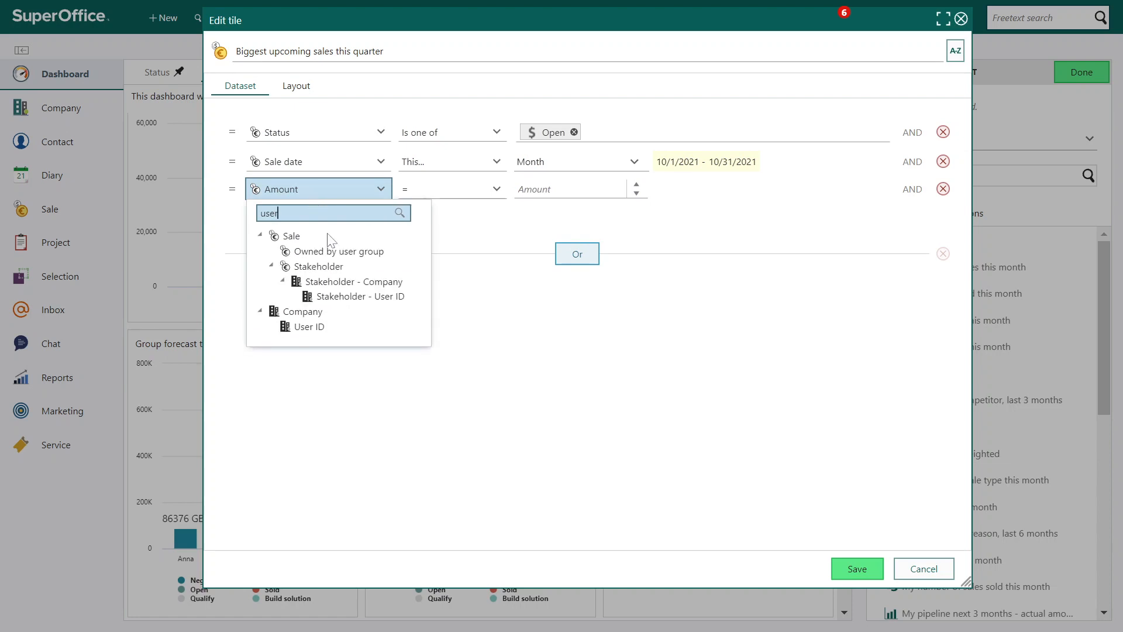
click(331, 251)
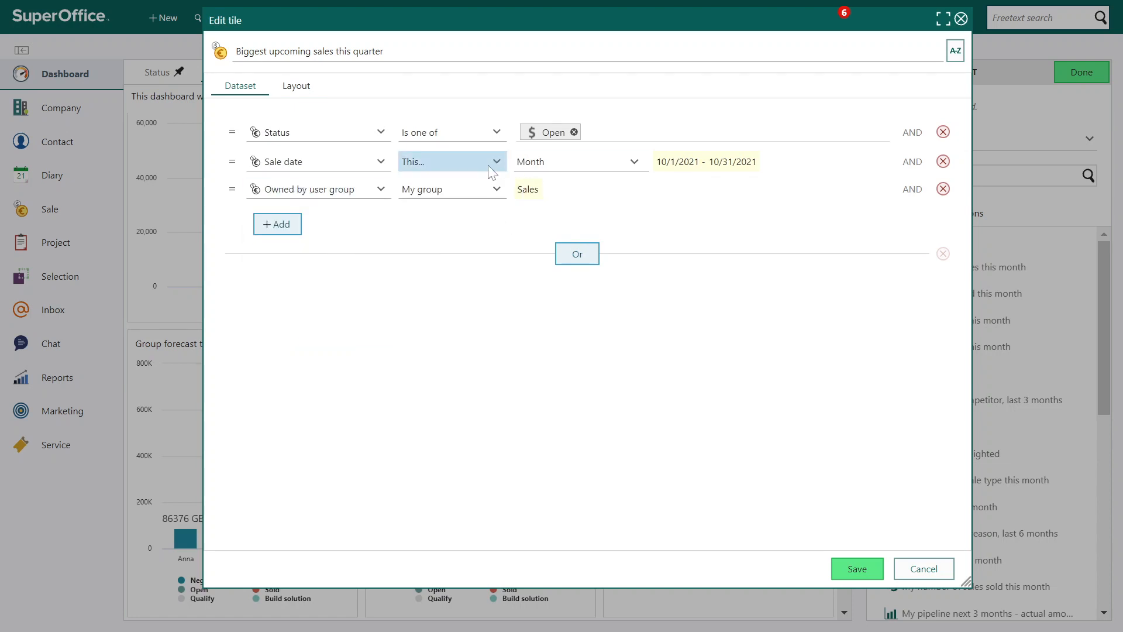
Set the tile's Sale date criterion to this Quarter
click(523, 166)
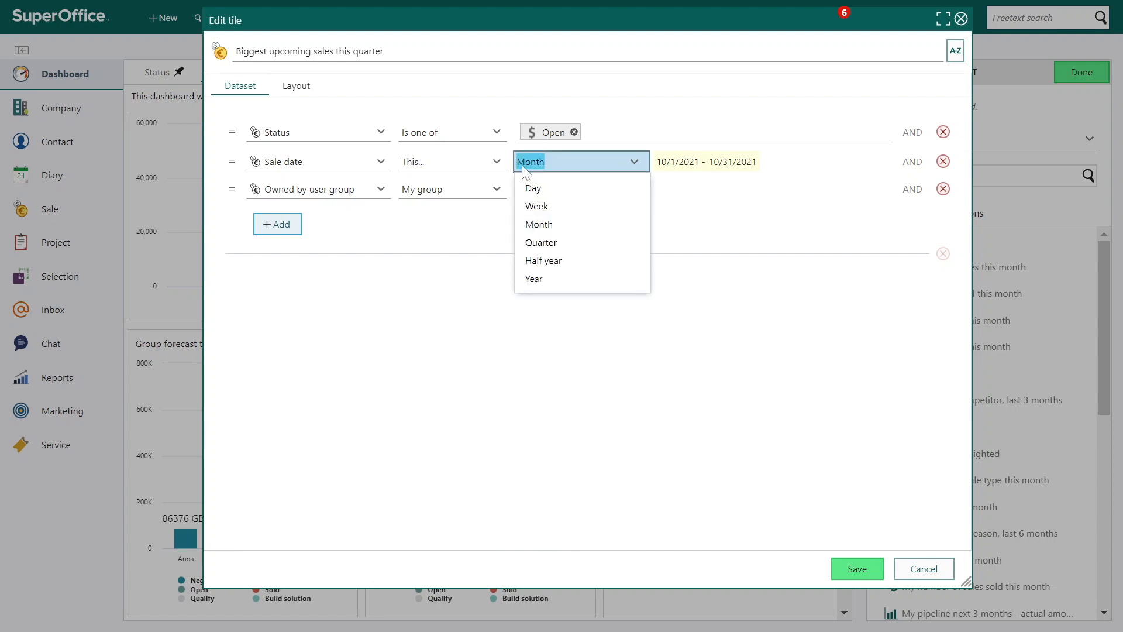
click(567, 245)
click(498, 298)
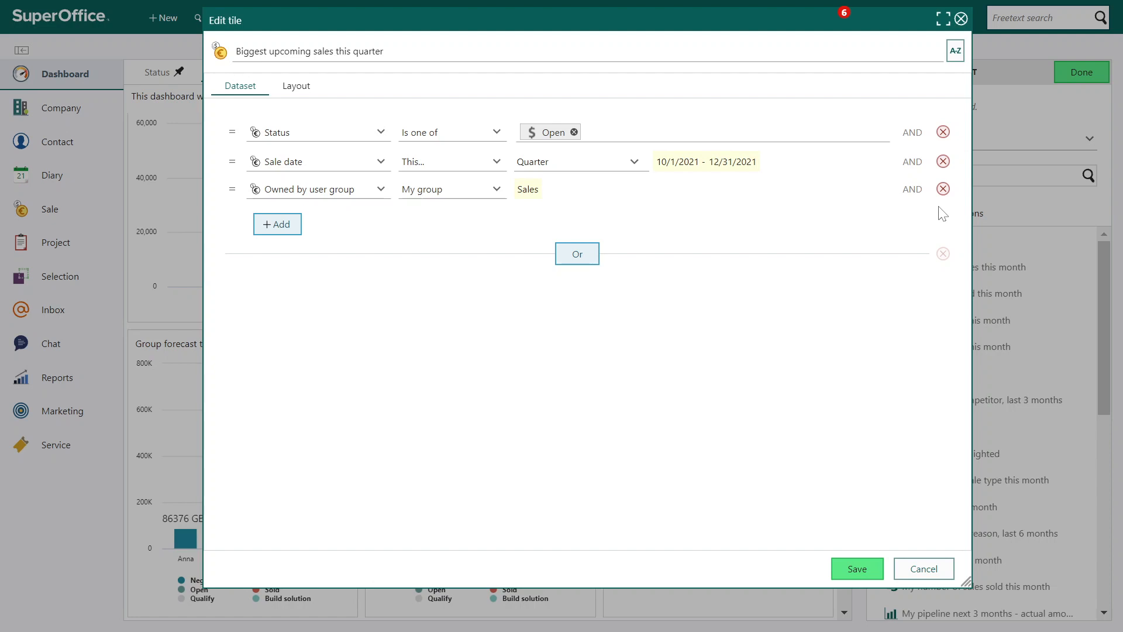
Set the tile layout's subheading to Company name, save the tile and finish editing the Sales dashboard's layout
click(306, 99)
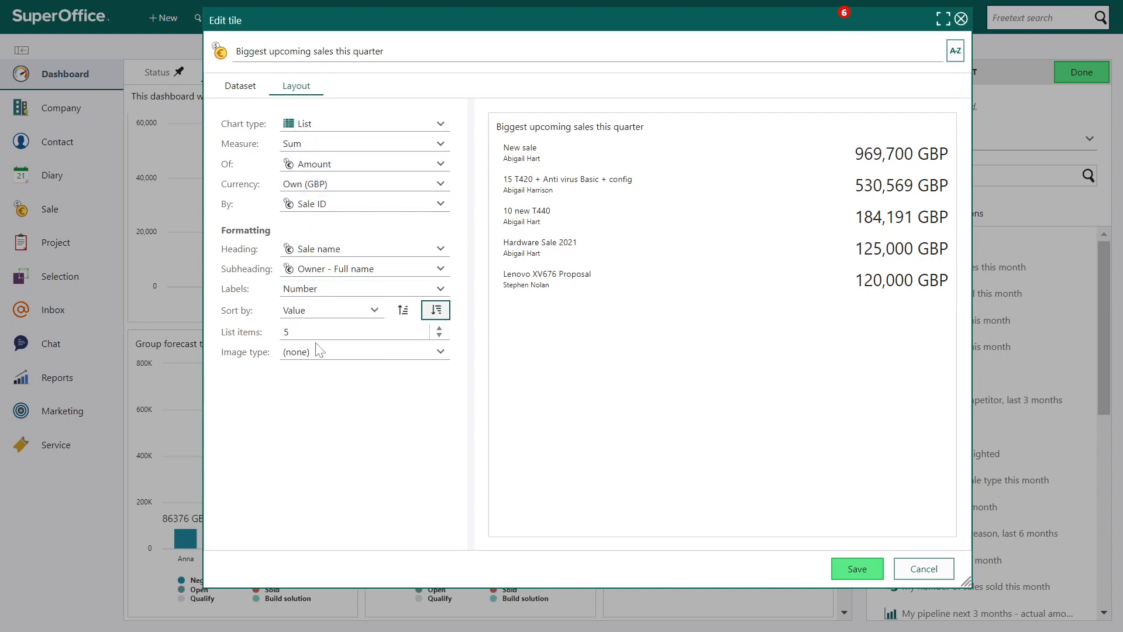
click(374, 269)
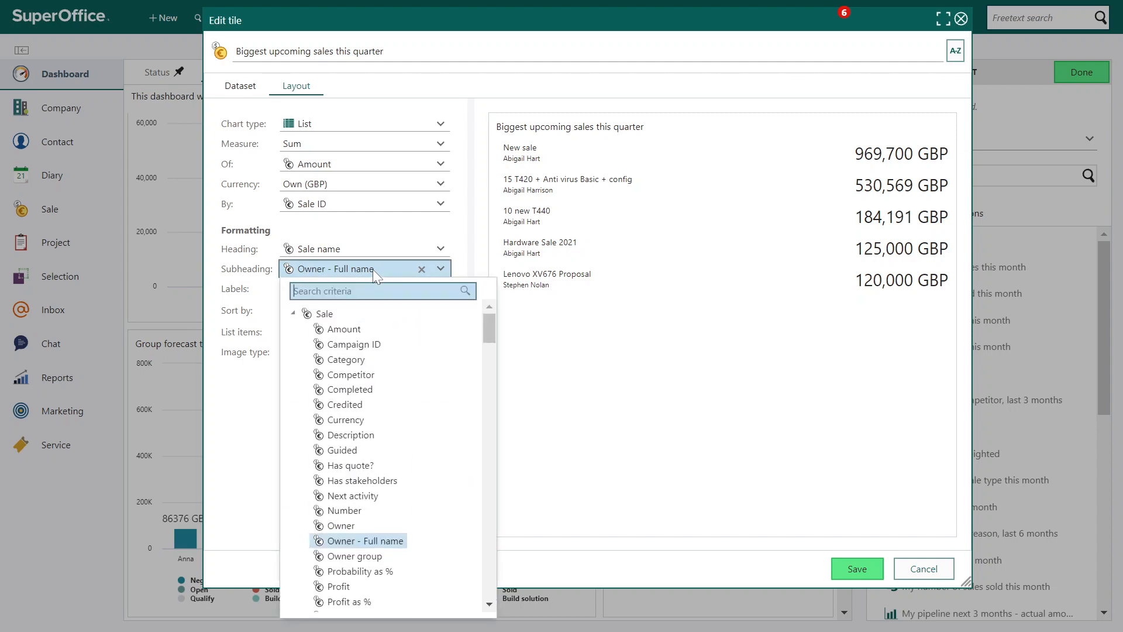
text(company)
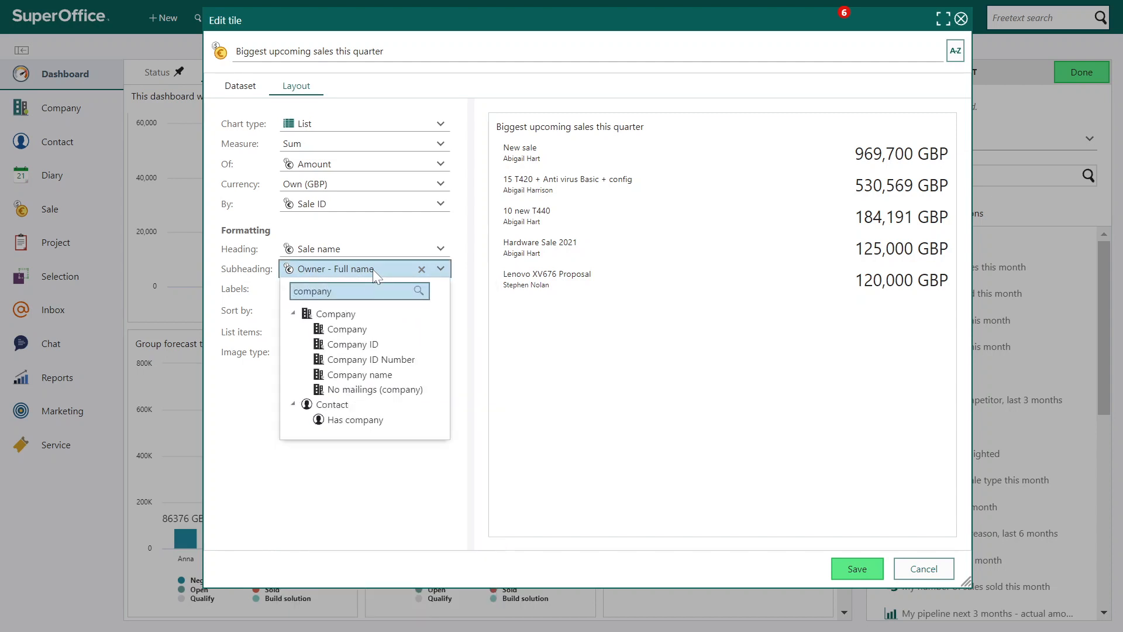
click(367, 376)
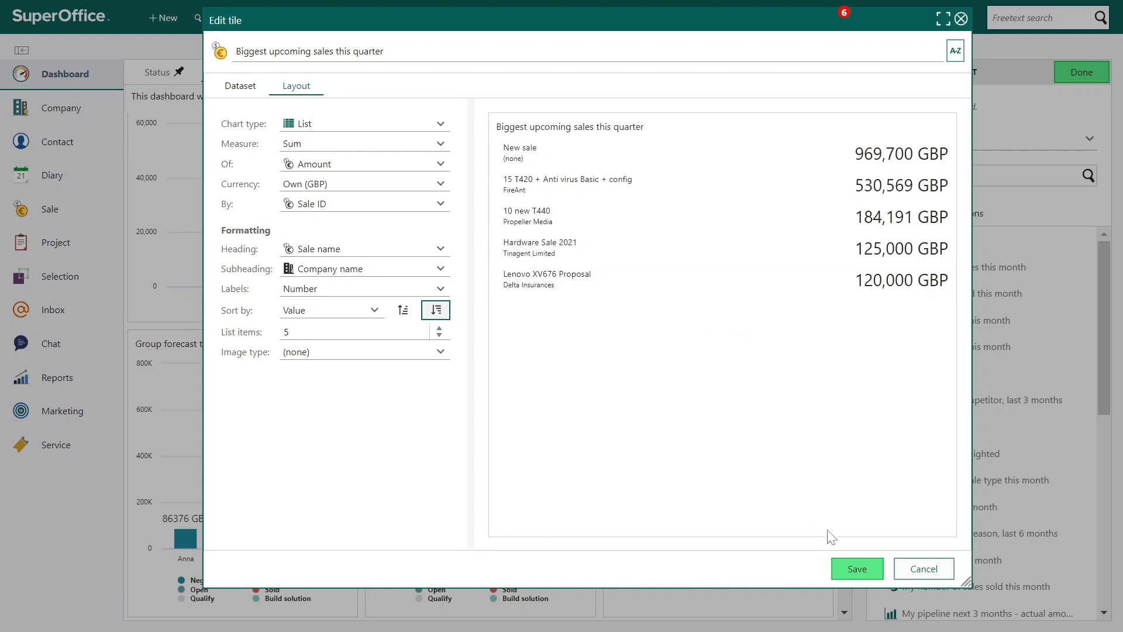
click(848, 573)
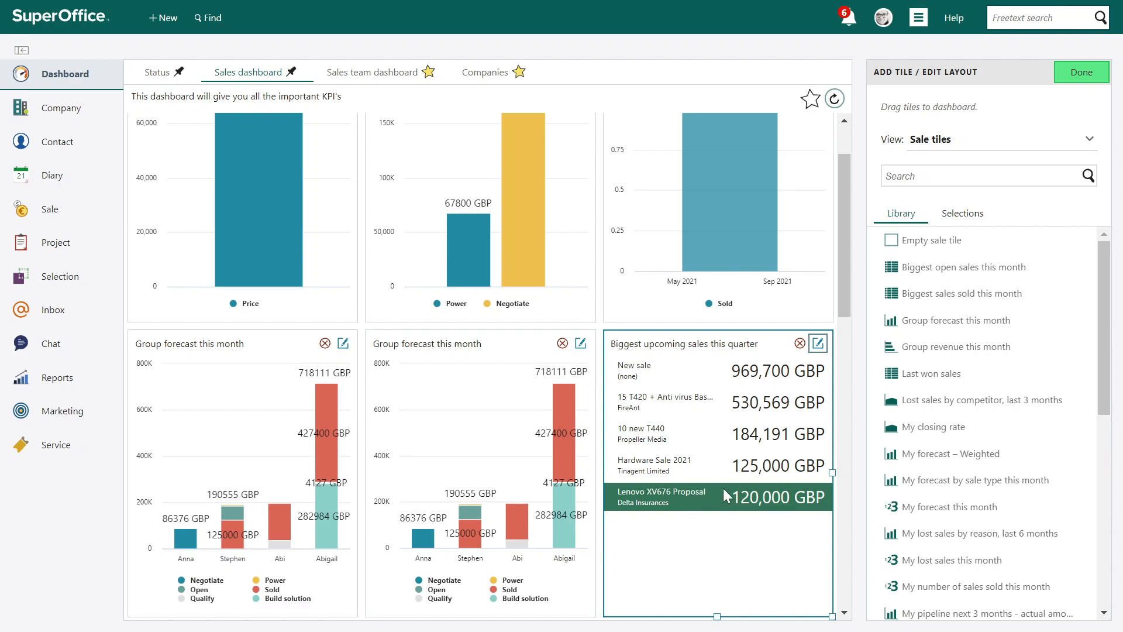
click(1080, 73)
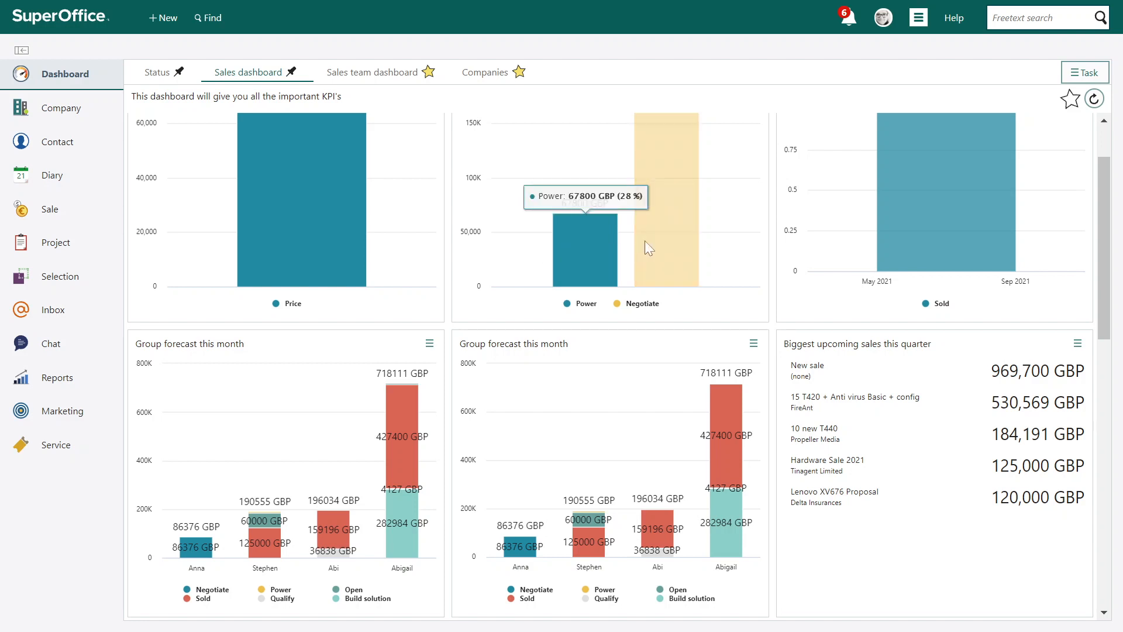
Start a new dashboard named "KPI dashboard" with the description "Our most important KPI's"
click(1074, 78)
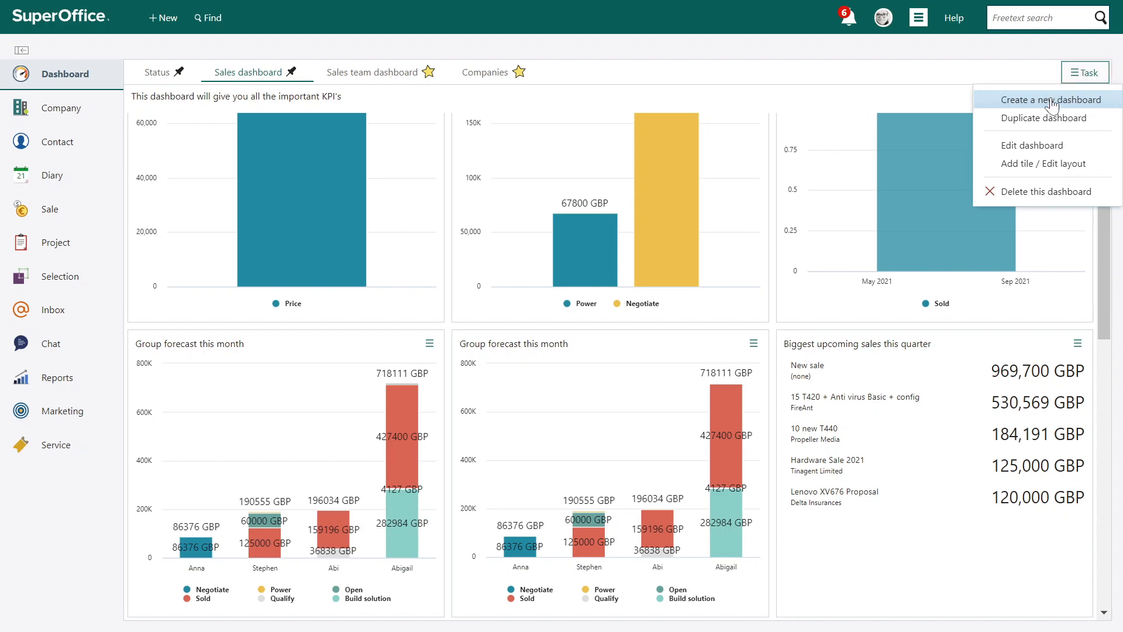
click(1053, 100)
text(K)
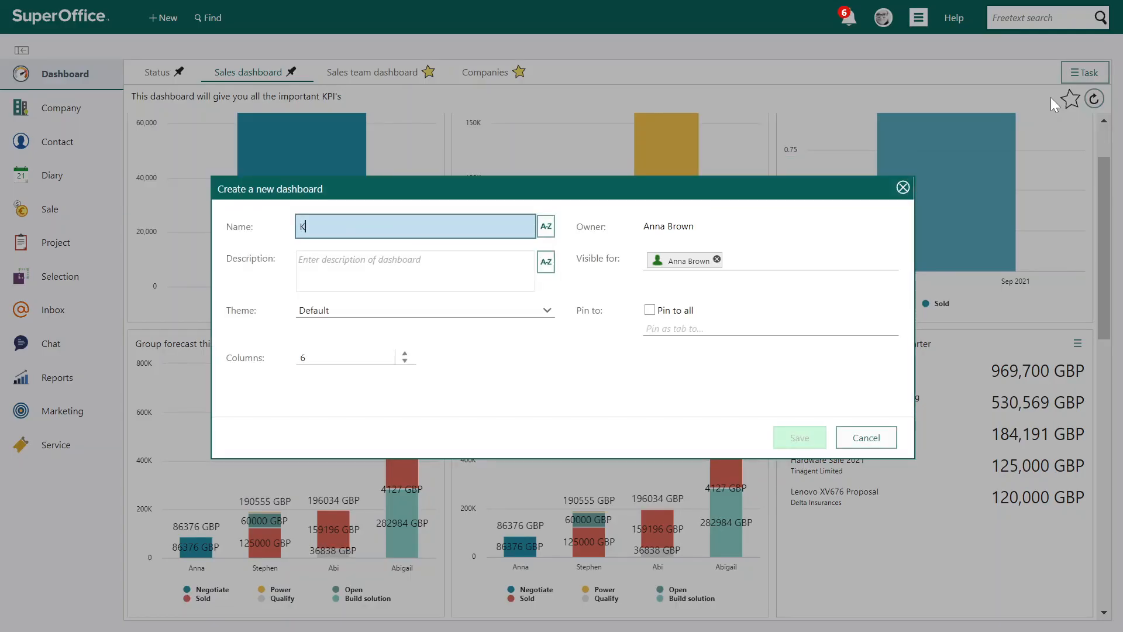
text(PI dashboard)
click(416, 271)
text(Our most importan)
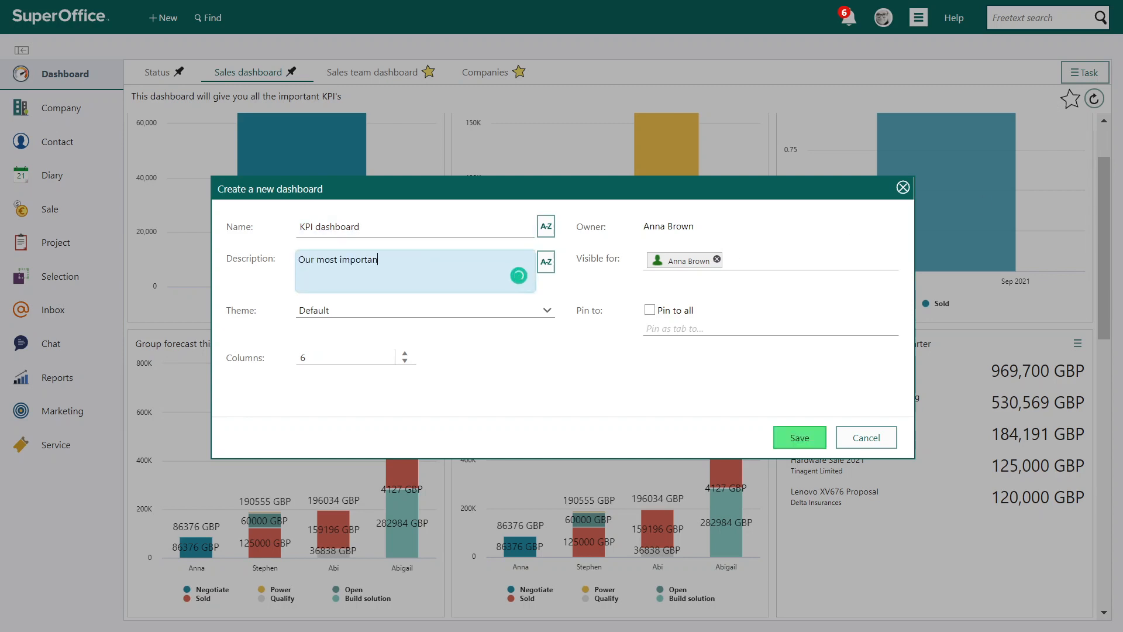
text(t KPI's)
click(438, 312)
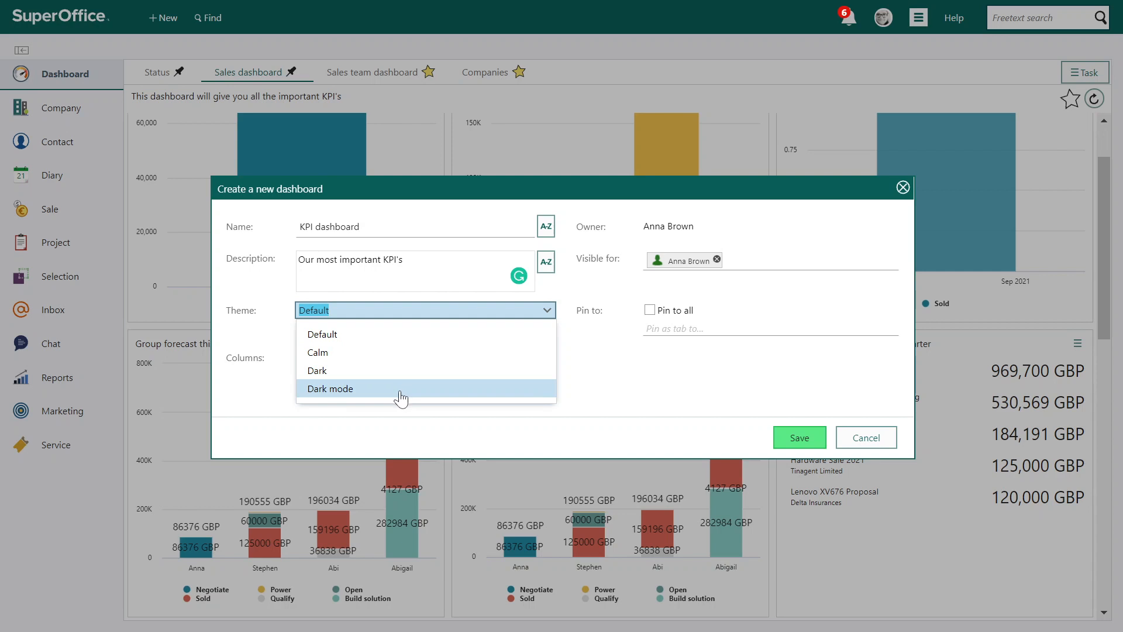
click(609, 394)
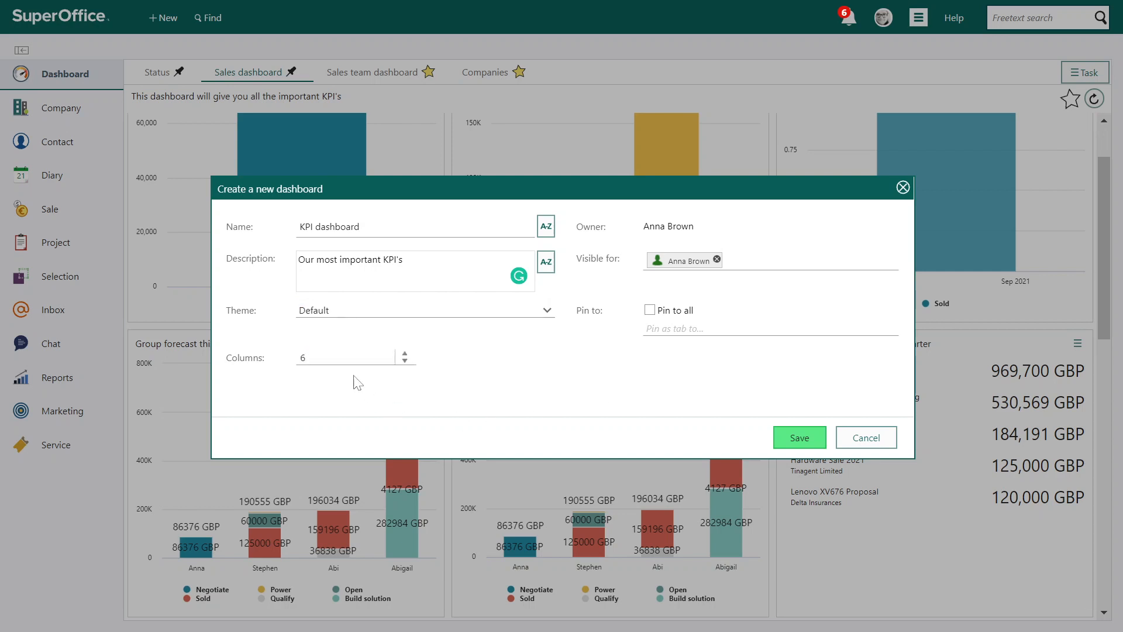
click(354, 357)
Make the new dashboard visible for the Sales and Services groups, and remove the second-to-last Sales member from the visibility selection
click(730, 268)
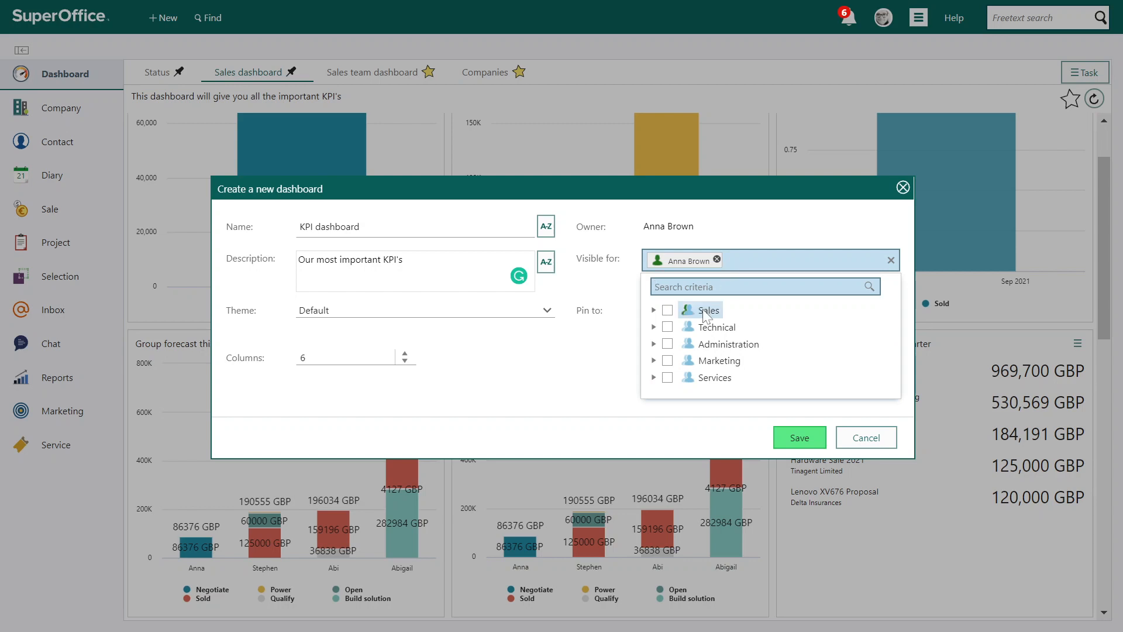
click(670, 312)
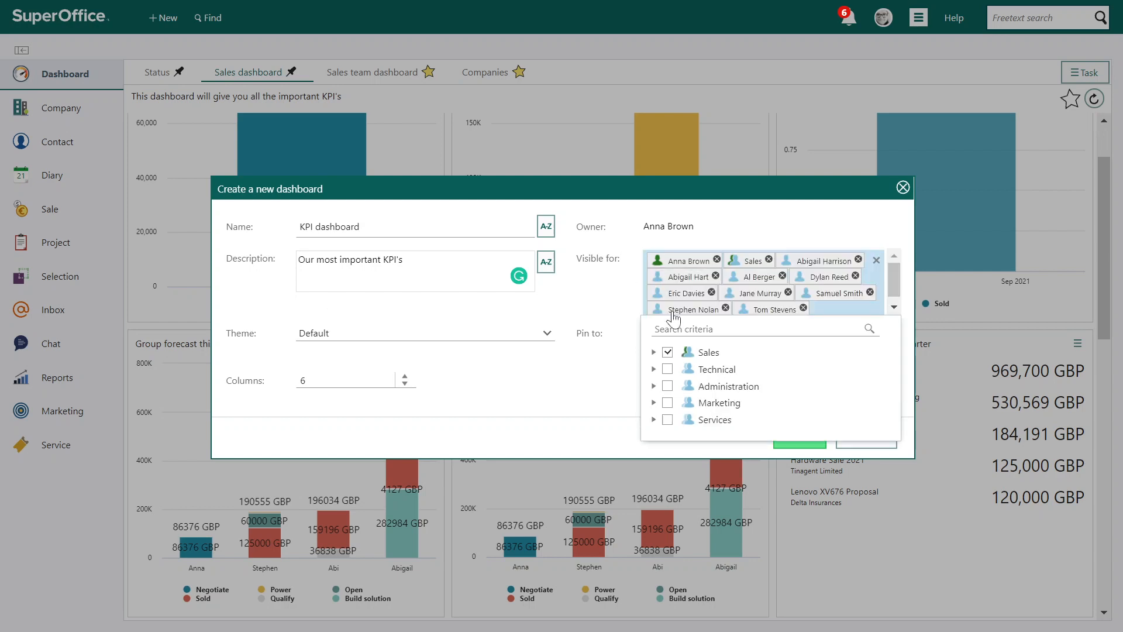
click(667, 421)
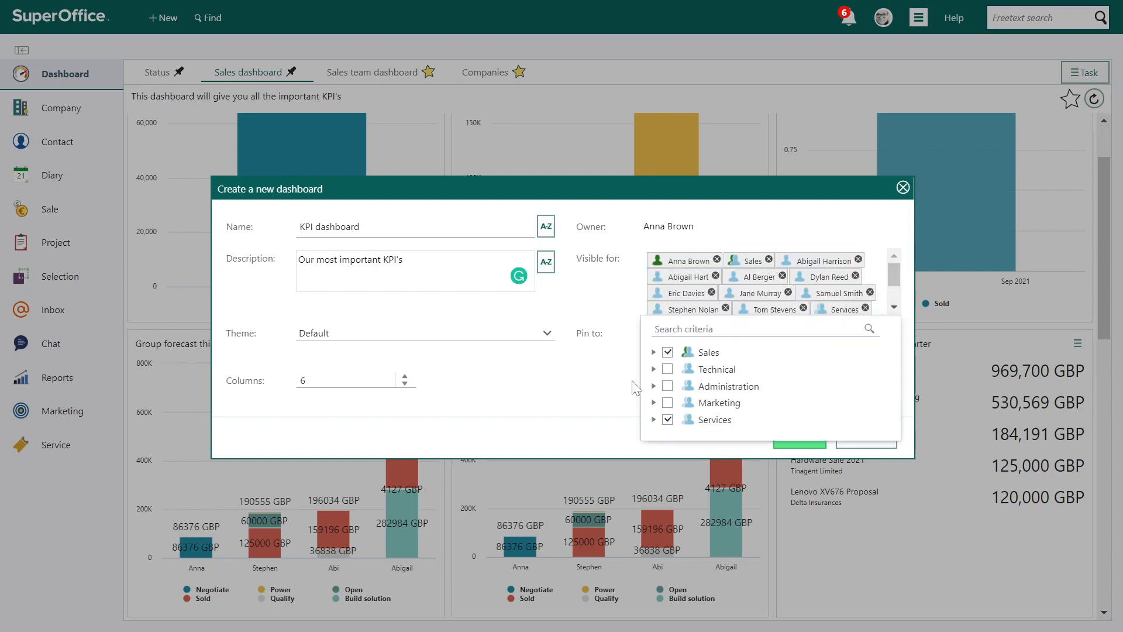
click(616, 367)
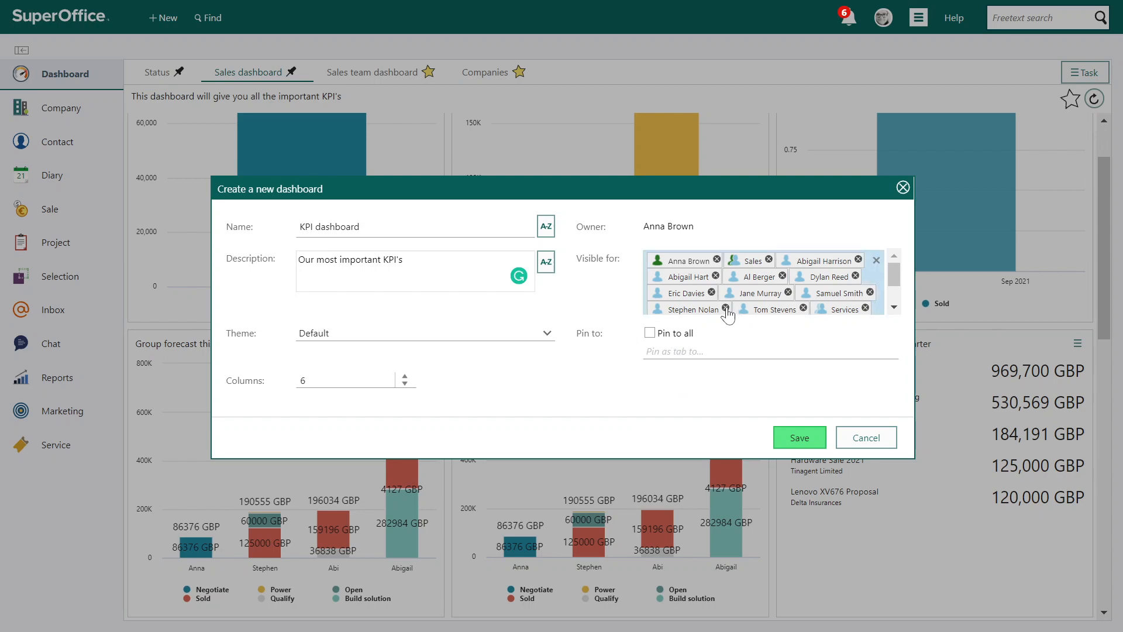
click(725, 308)
click(621, 386)
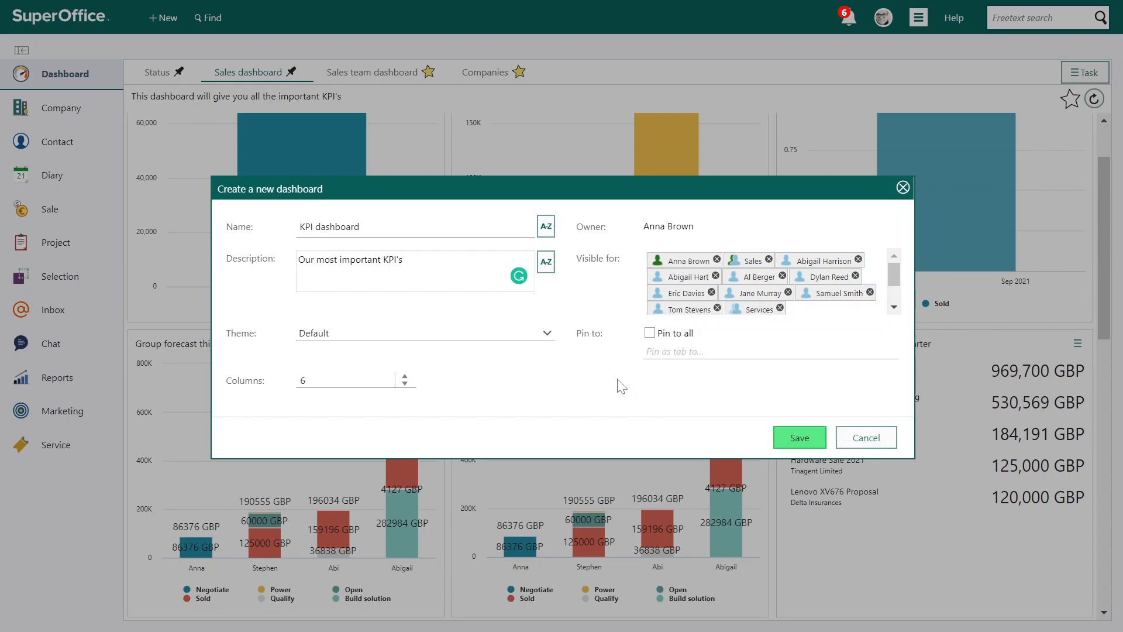
Pin the dashboard as a tab for the Sales group itself, without selecting its individual members, and save the new dashboard
click(650, 334)
click(650, 334)
click(673, 350)
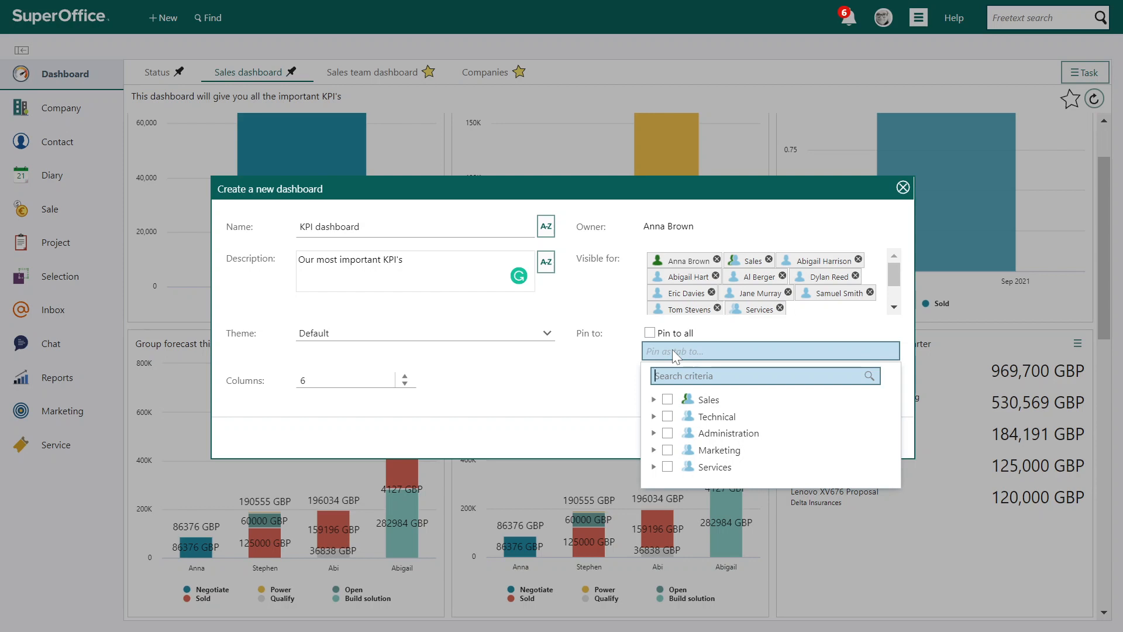
click(667, 400)
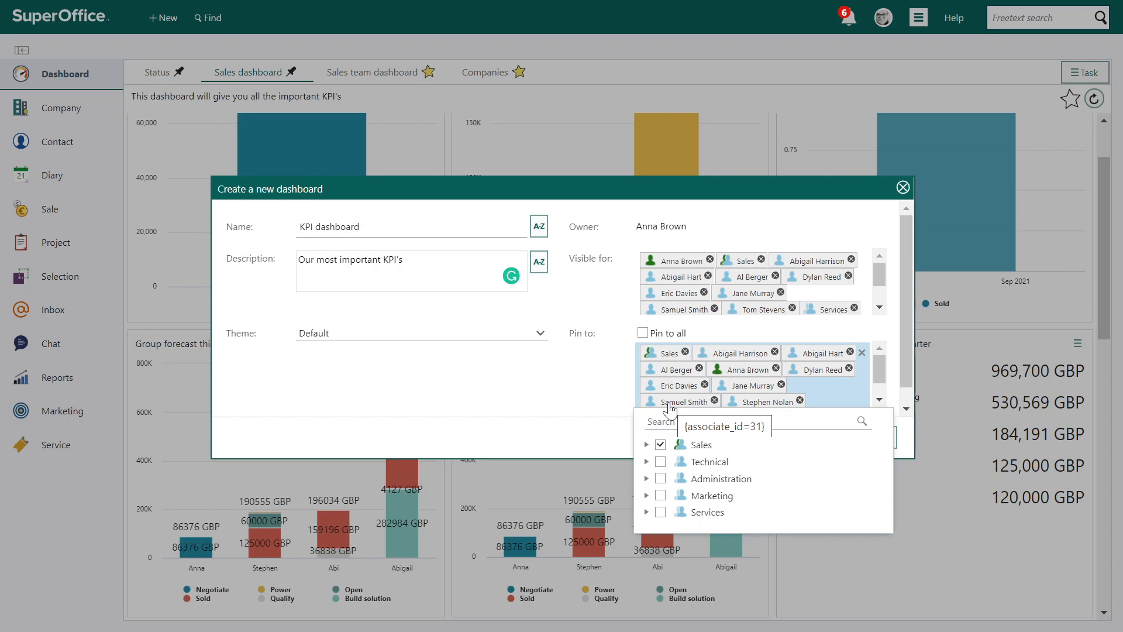
click(661, 446)
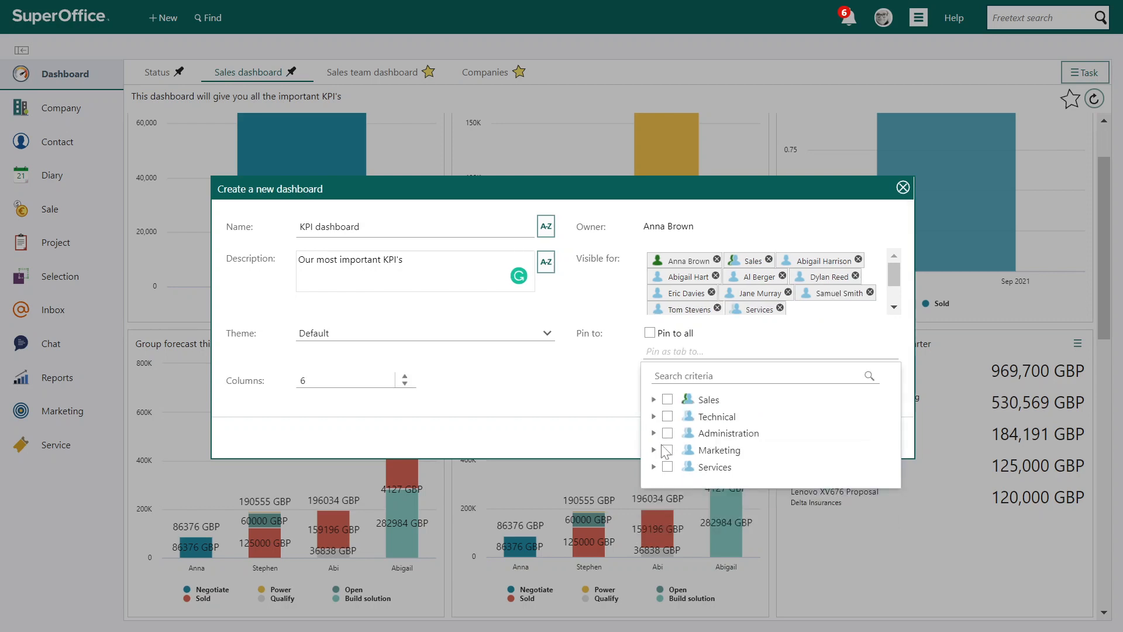
click(705, 402)
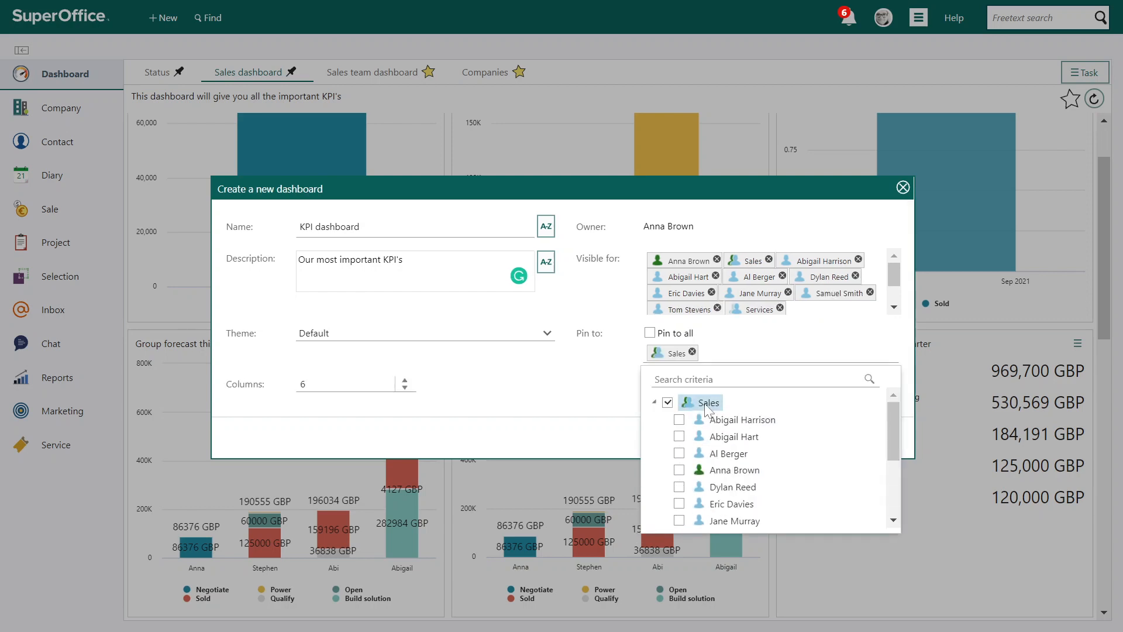
click(632, 415)
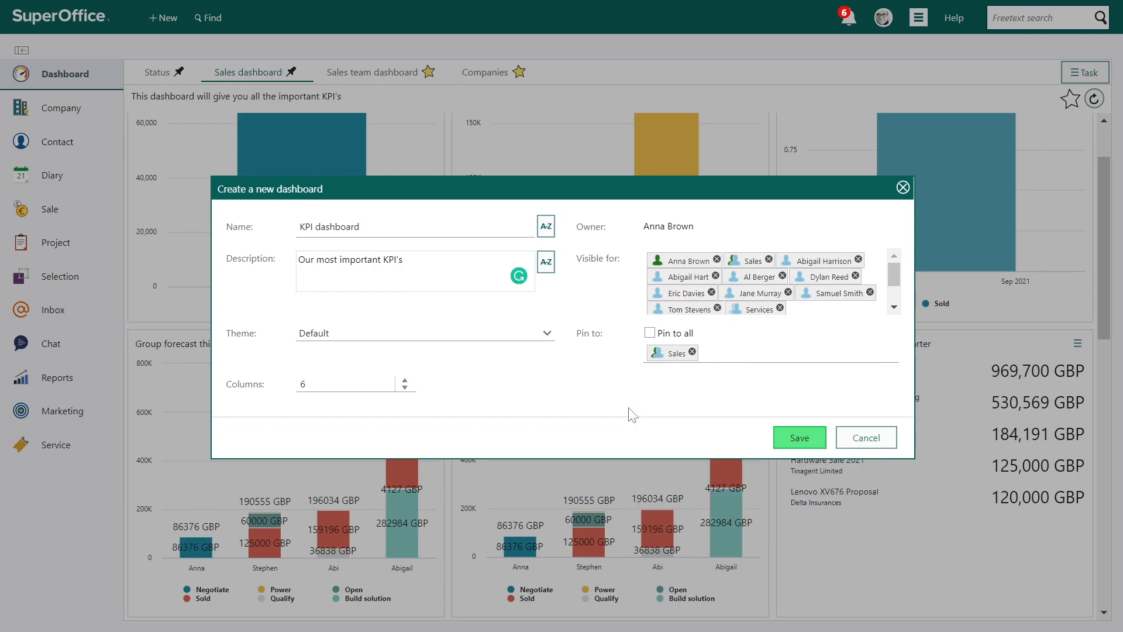
click(799, 437)
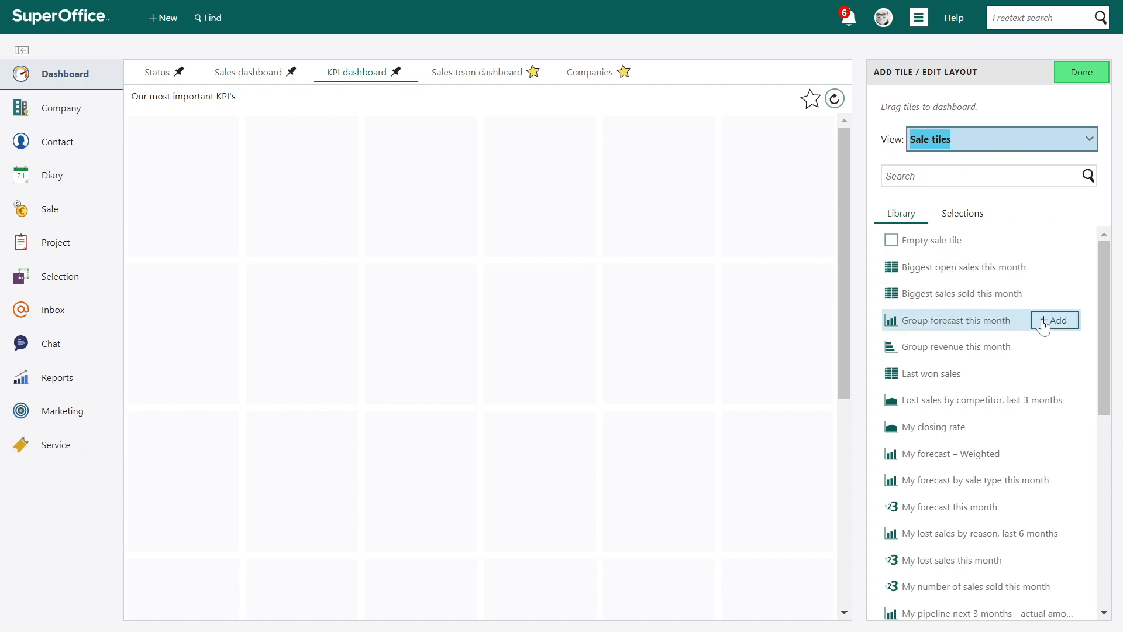
Add the Group forecast this month, Last won sales and My closing rate tiles to the KPI dashboard
click(1047, 326)
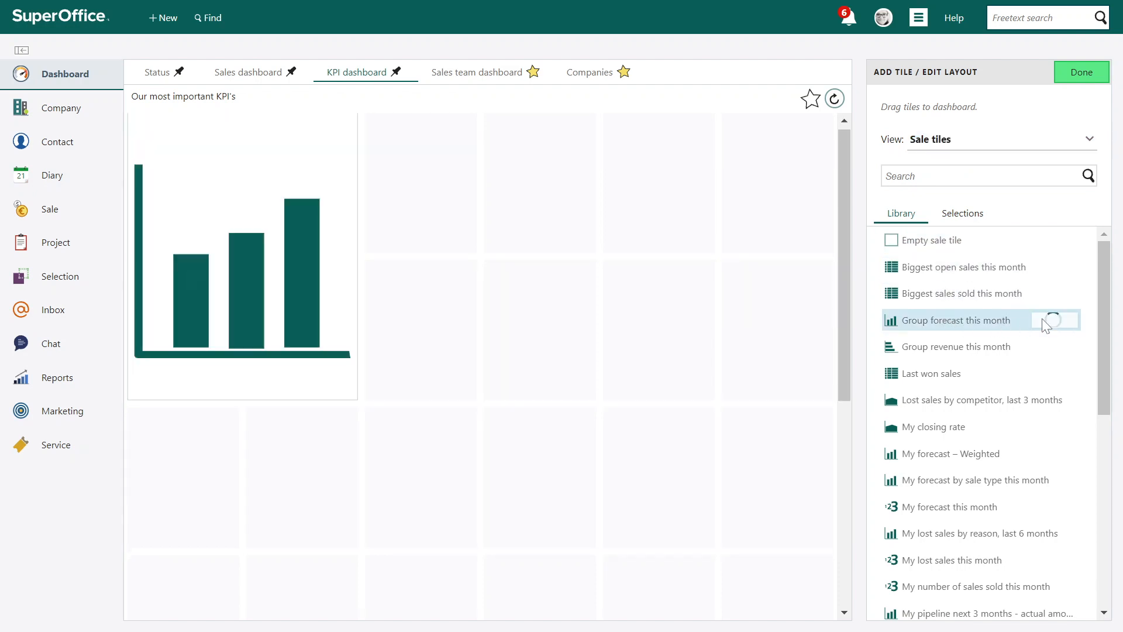
click(1061, 375)
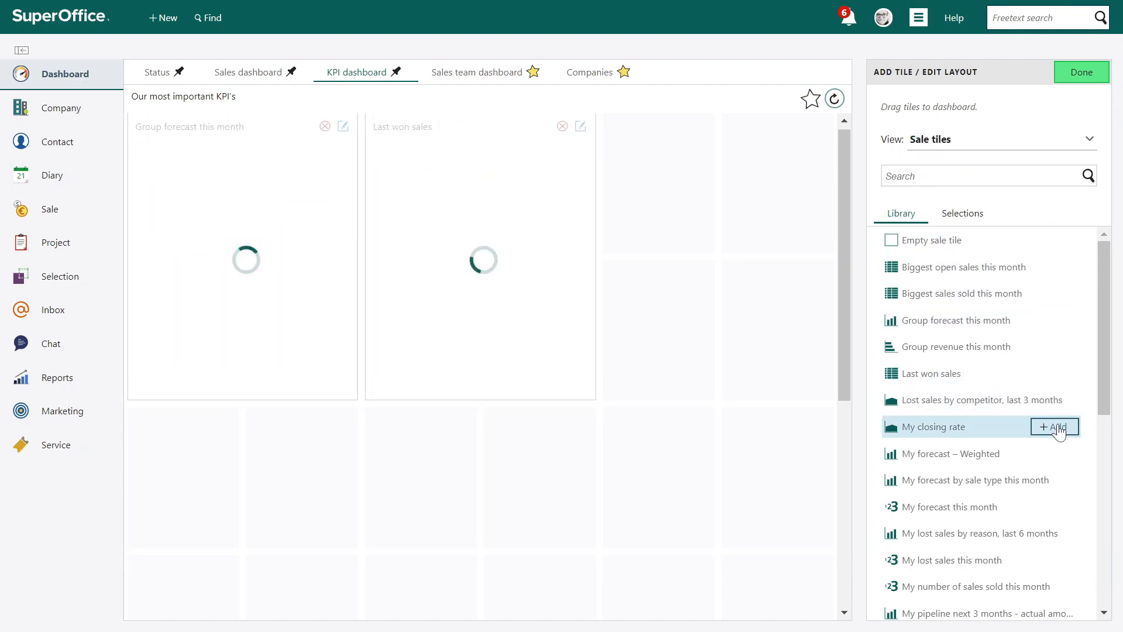
click(1060, 429)
Add the "Number of sales by source, last 3 months" tile and widen it to three dashboard columns
scroll(1076, 538, down, 5)
click(1071, 528)
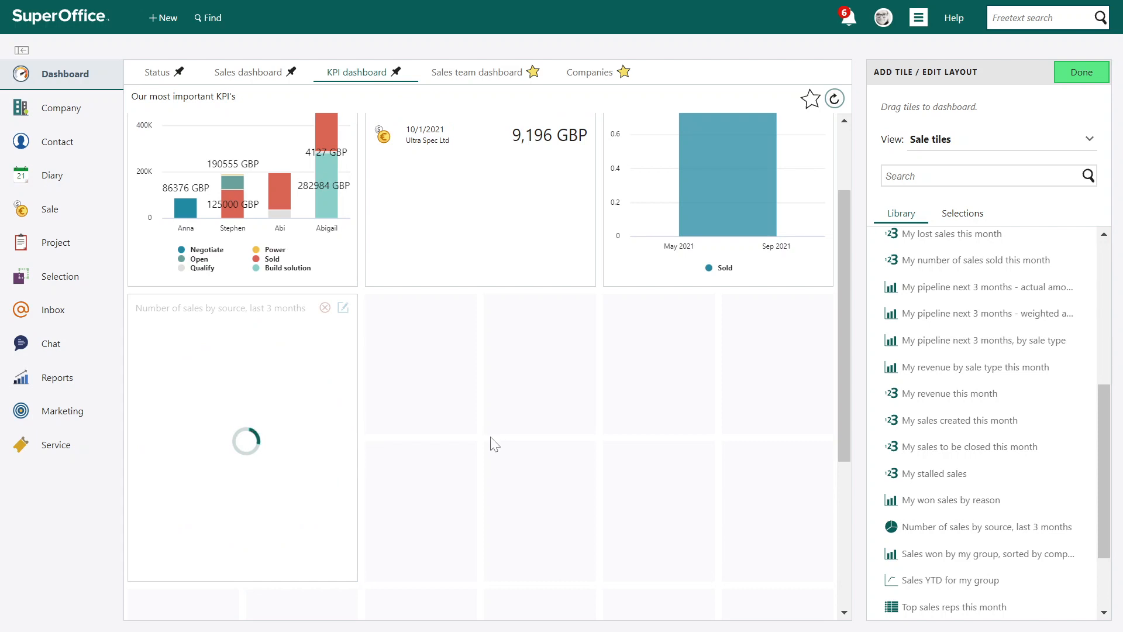
drag(358, 440, 478, 439)
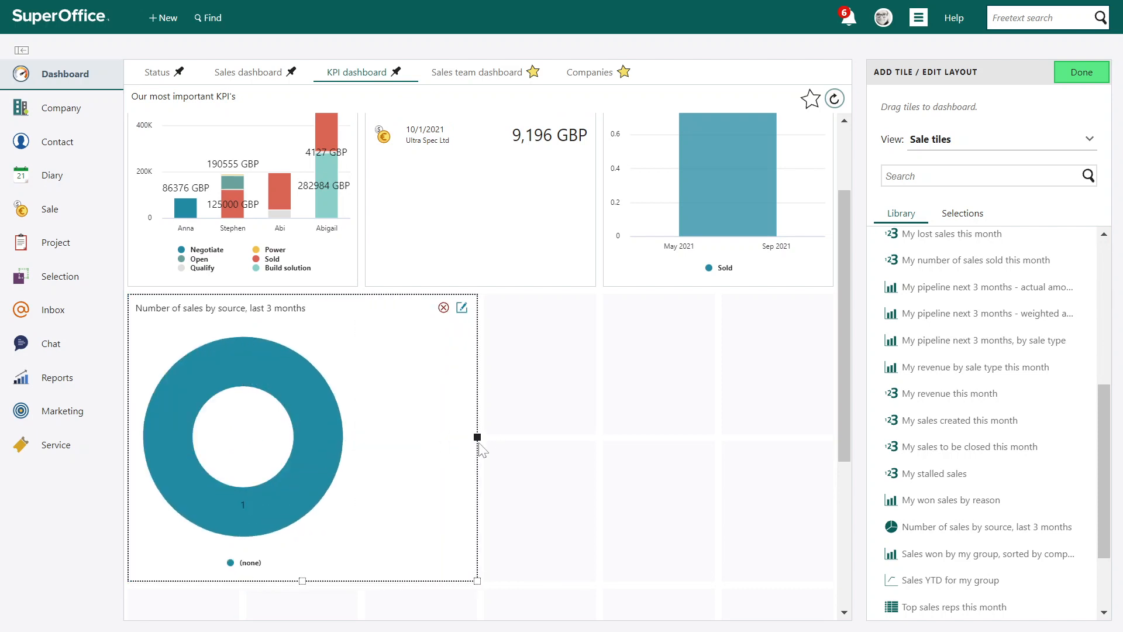
scroll(598, 450, up, 2)
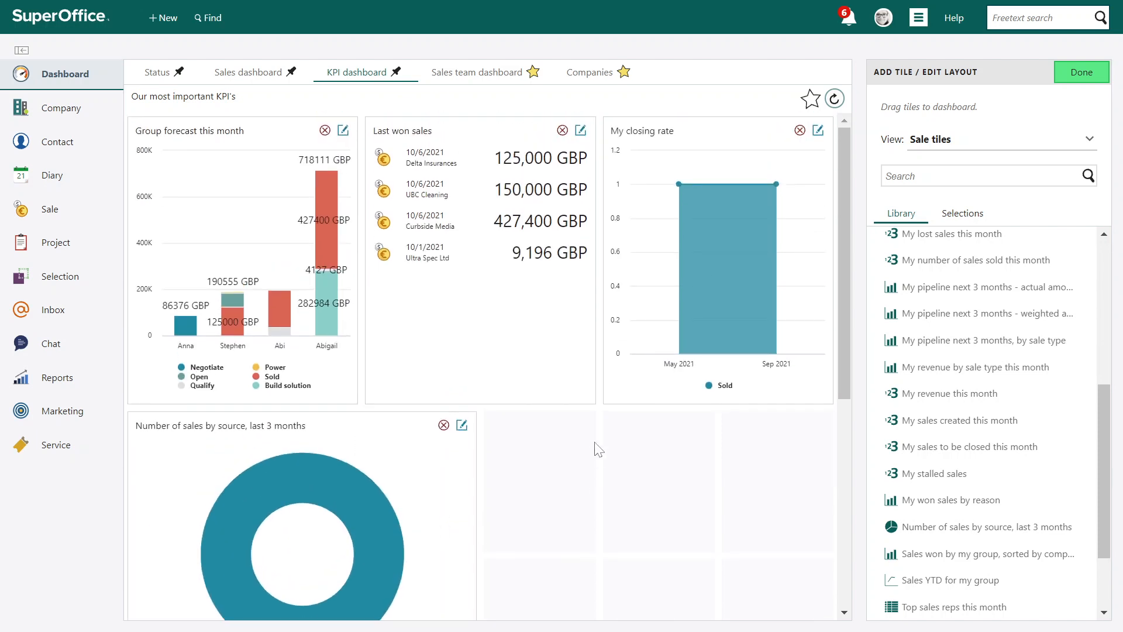
Add an Empty sale tile from the sale tile library to the KPI dashboard
scroll(993, 374, up, 5)
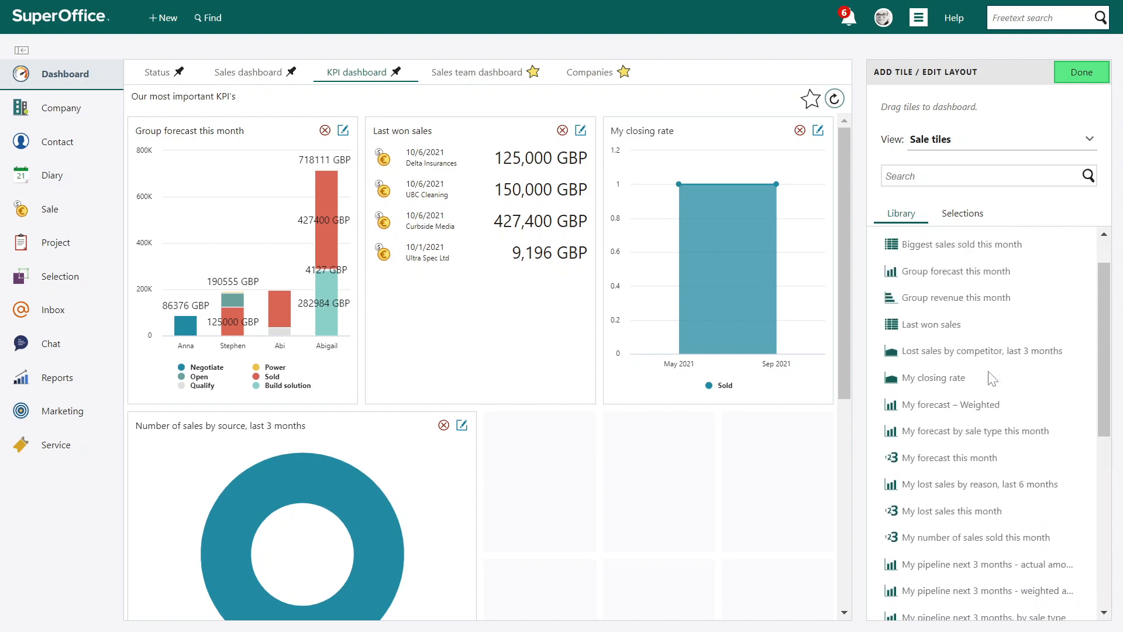
scroll(993, 379, up, 2)
mouse_move(1019, 240)
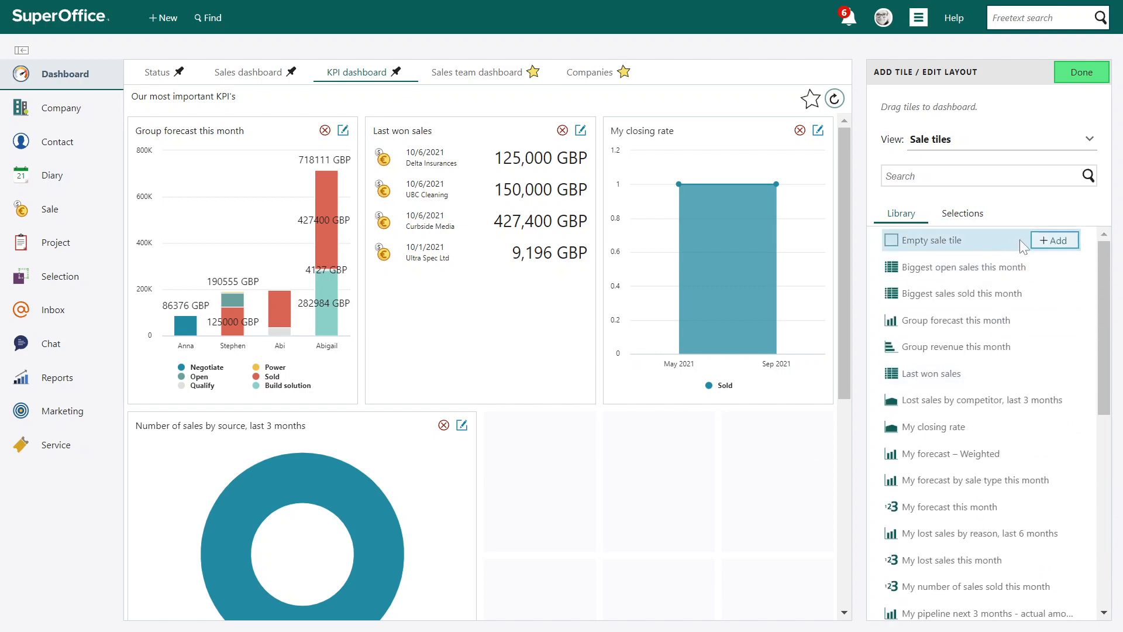
click(1060, 241)
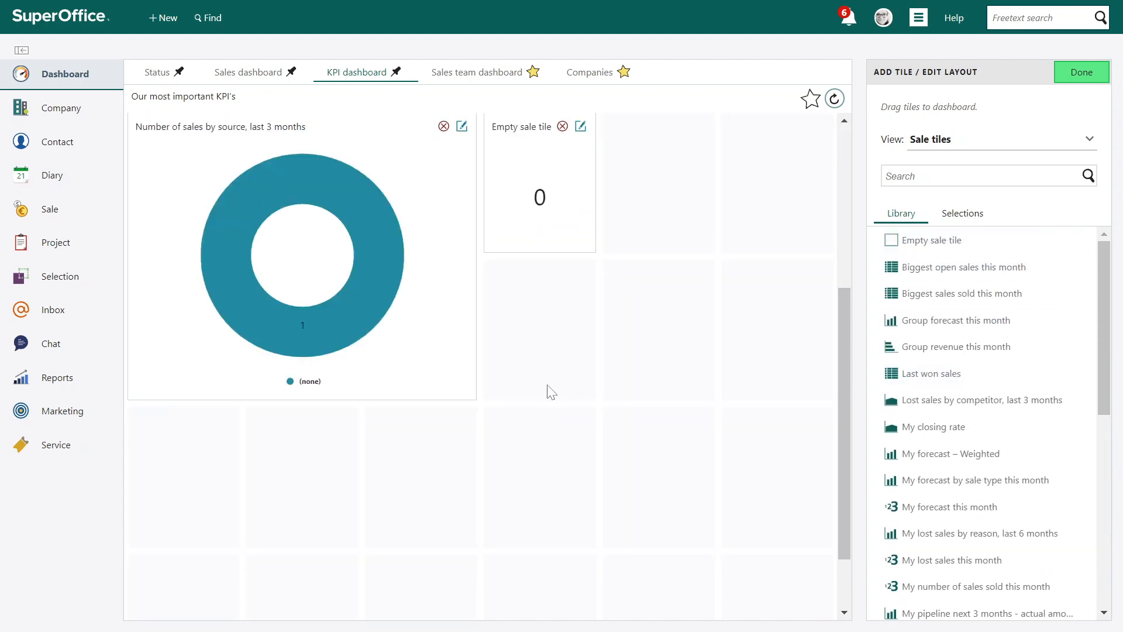
Edit the empty sale tile, rename it "Sales registered this year" and check the translations of its name
click(580, 126)
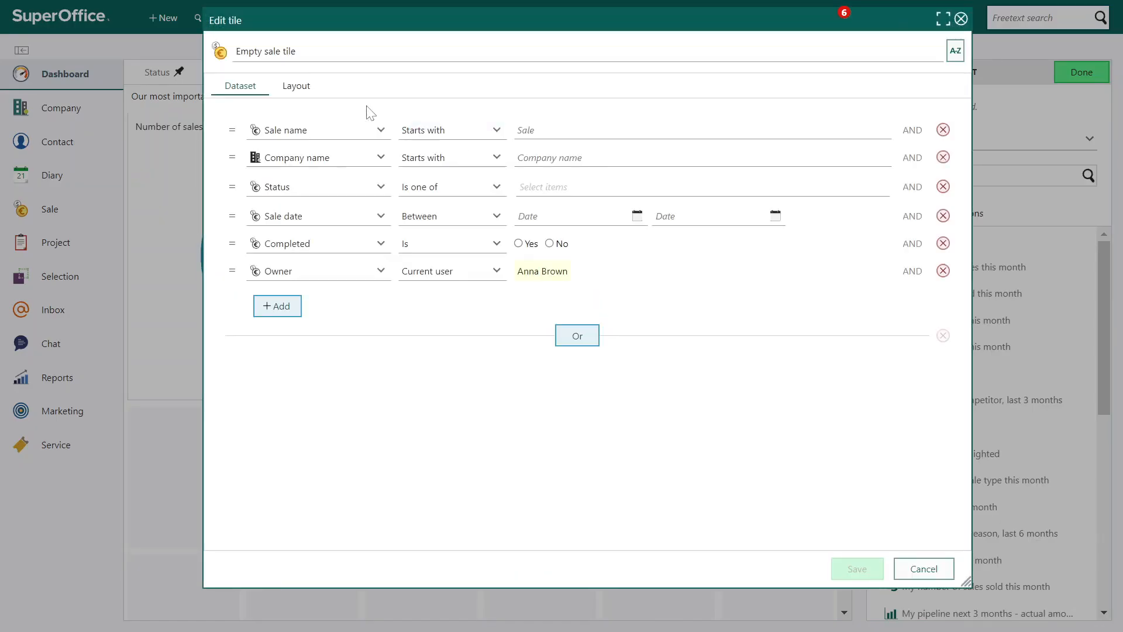
drag(301, 52, 240, 52)
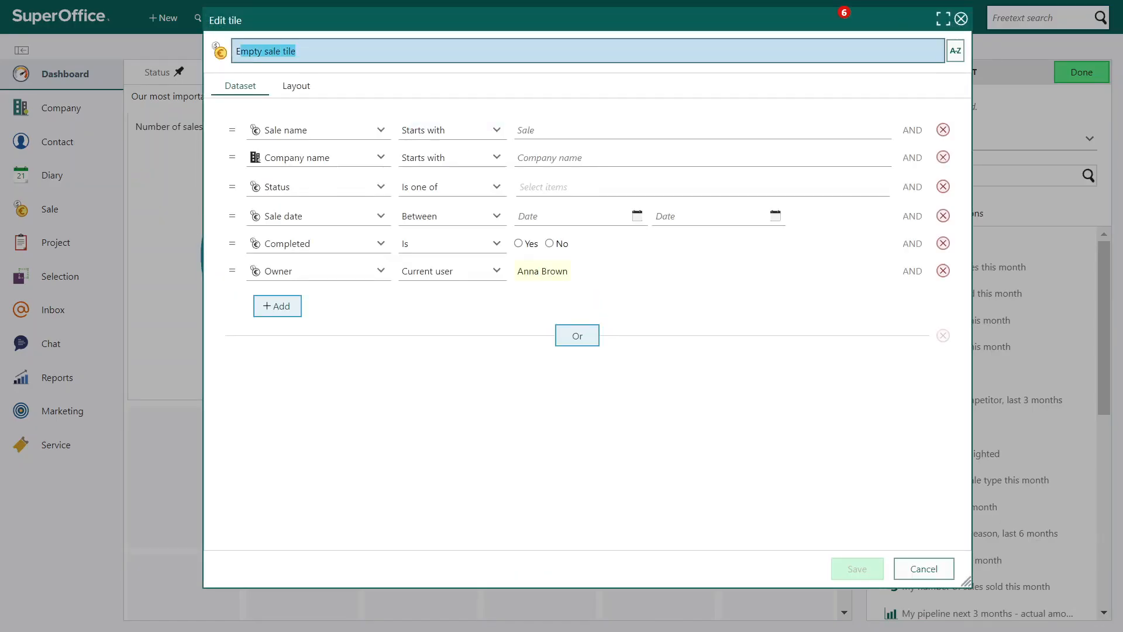
text(Sales registe)
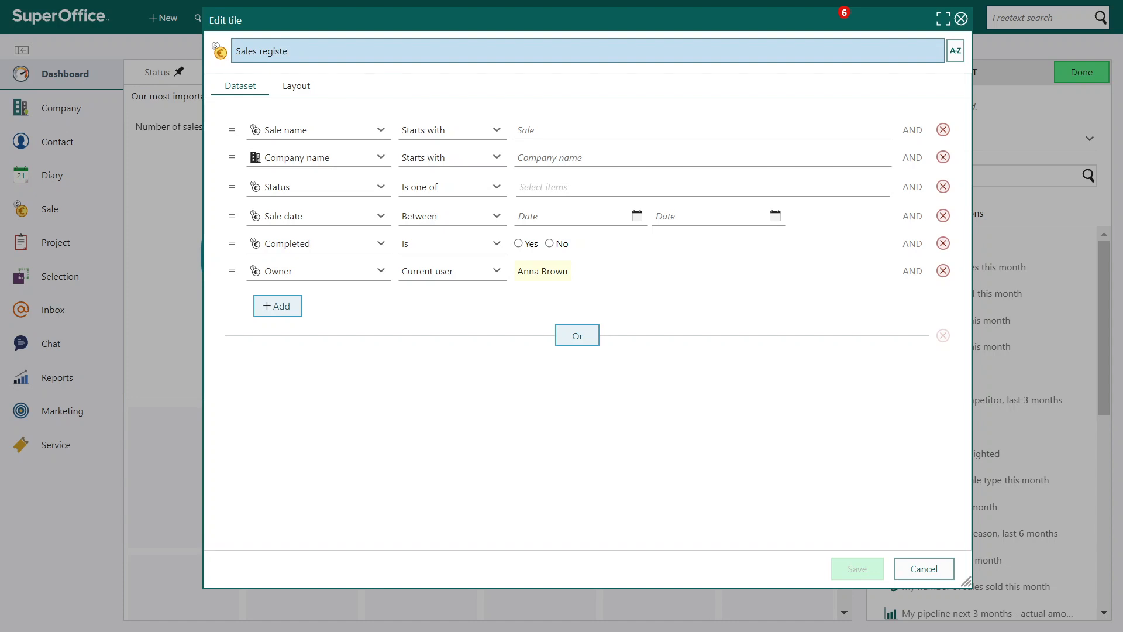
text(red this year)
click(955, 50)
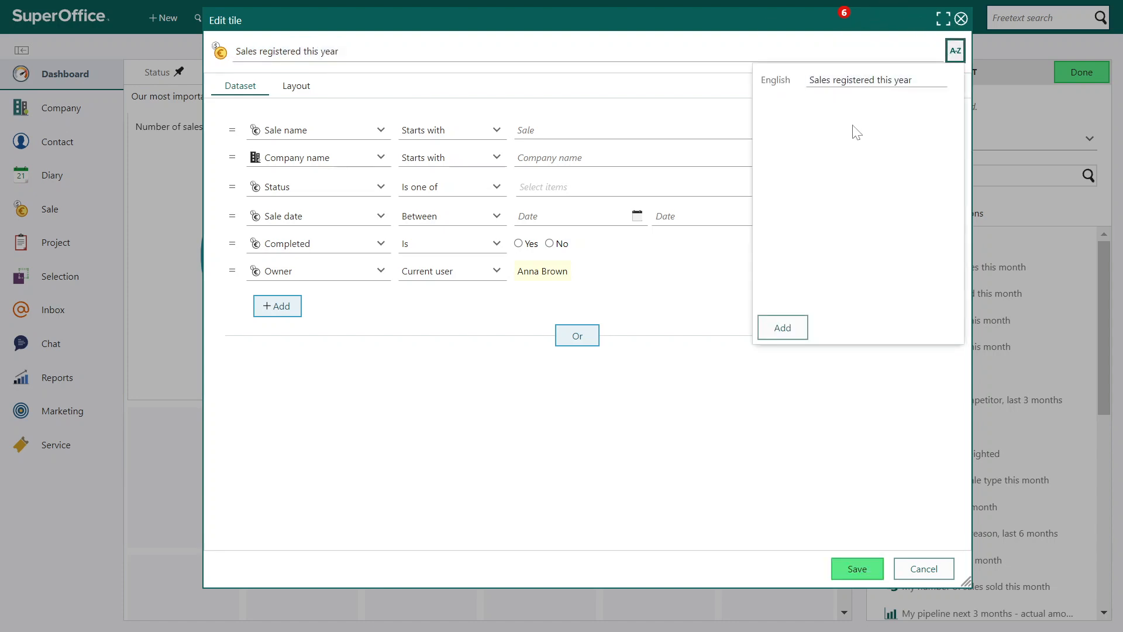
click(673, 256)
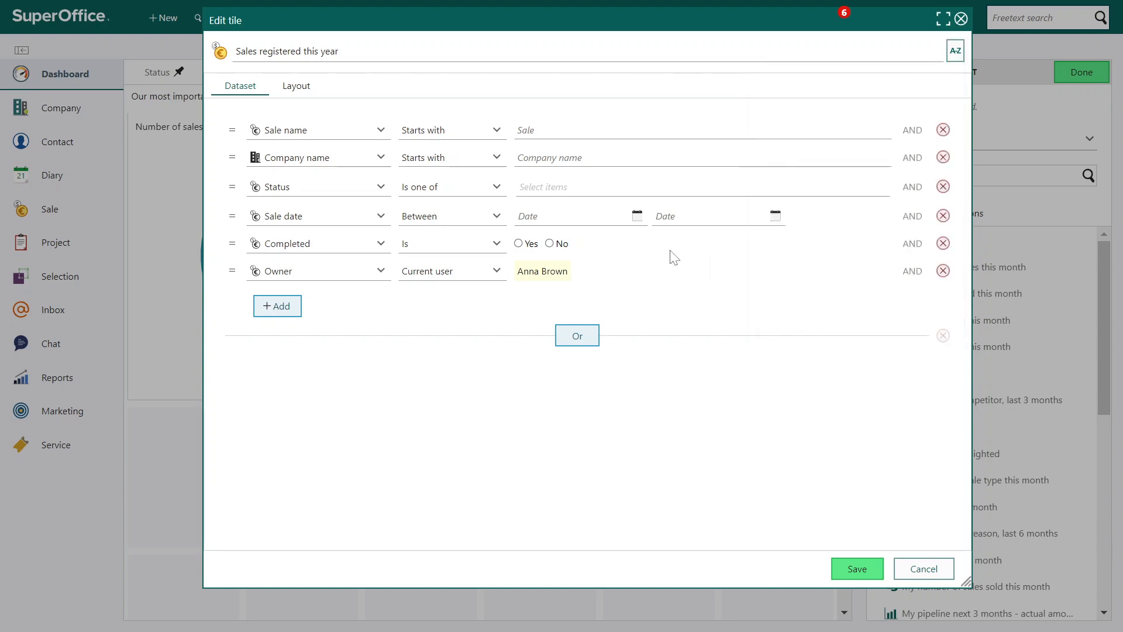
Remove the Sale name, Company name, Status, Completed and Owner criteria from the tile's dataset
click(943, 130)
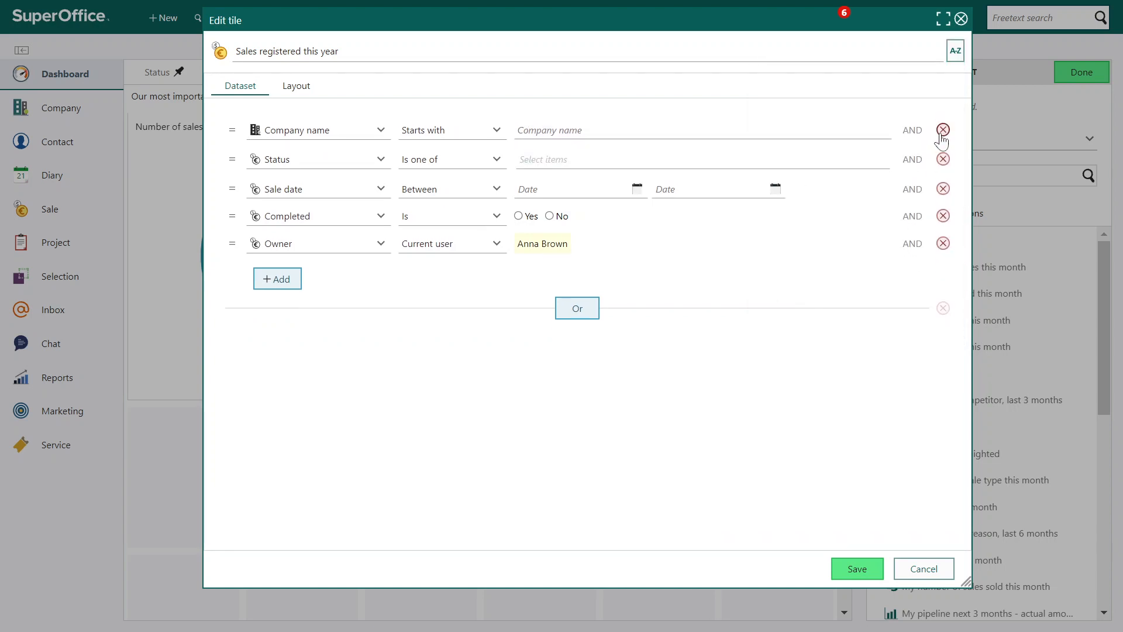
click(942, 133)
click(943, 133)
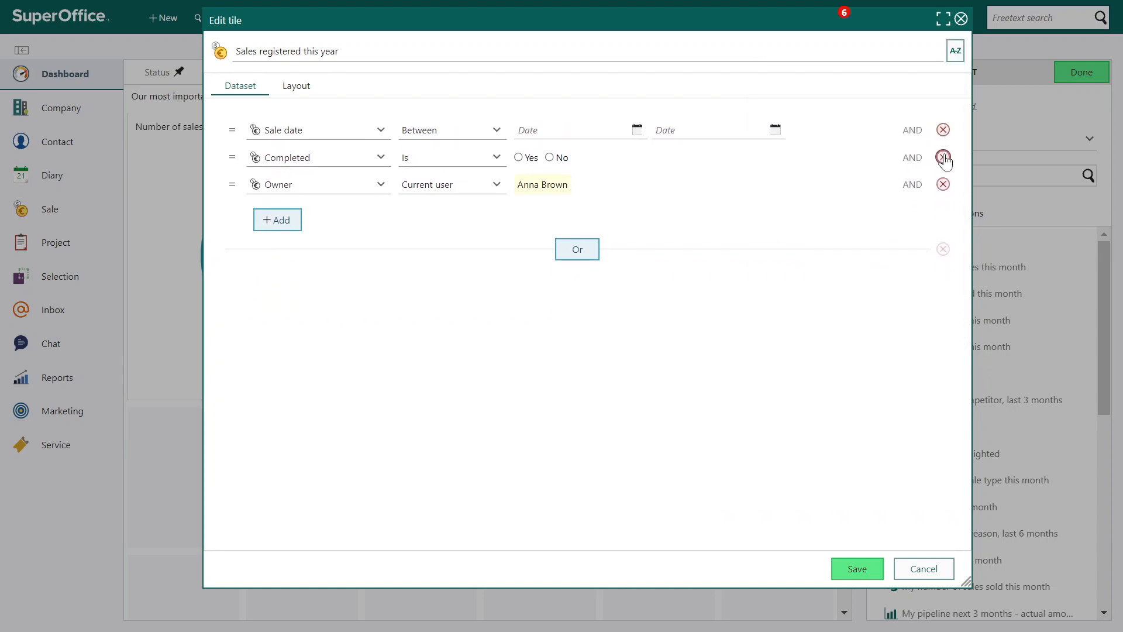
click(944, 158)
click(943, 158)
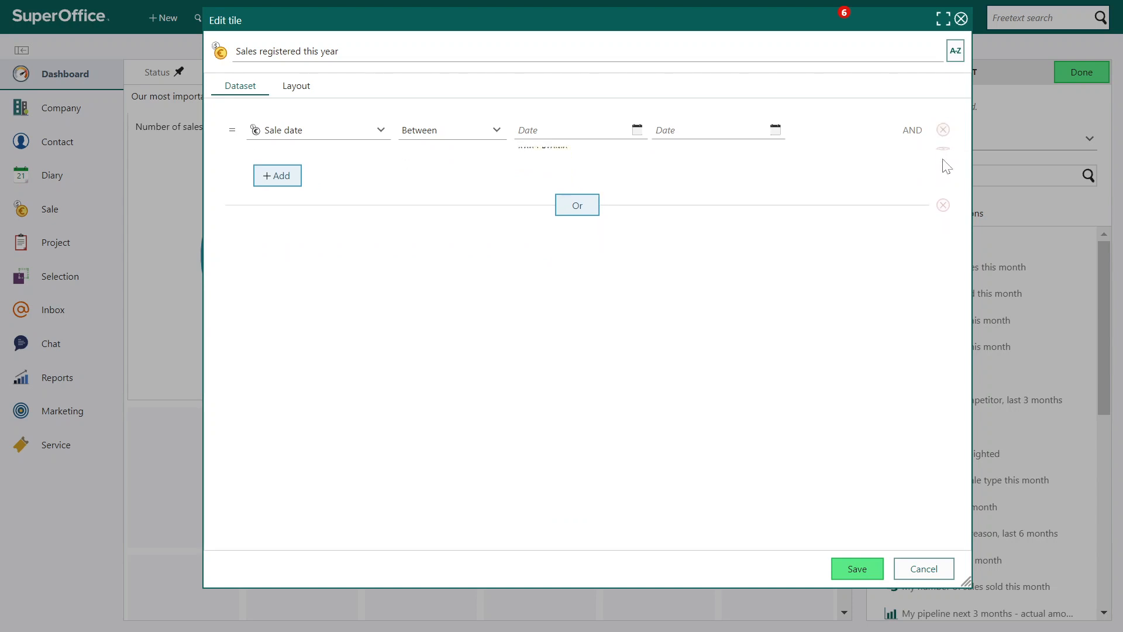
Limit the dataset to sales with a sale date in this year
click(485, 135)
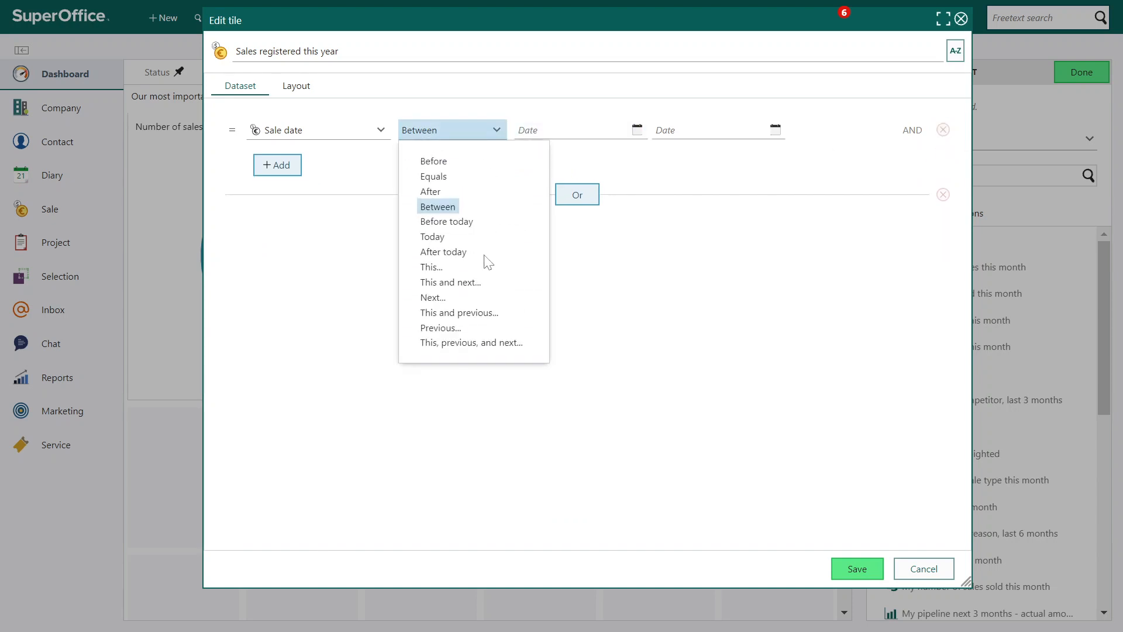
click(439, 267)
click(640, 130)
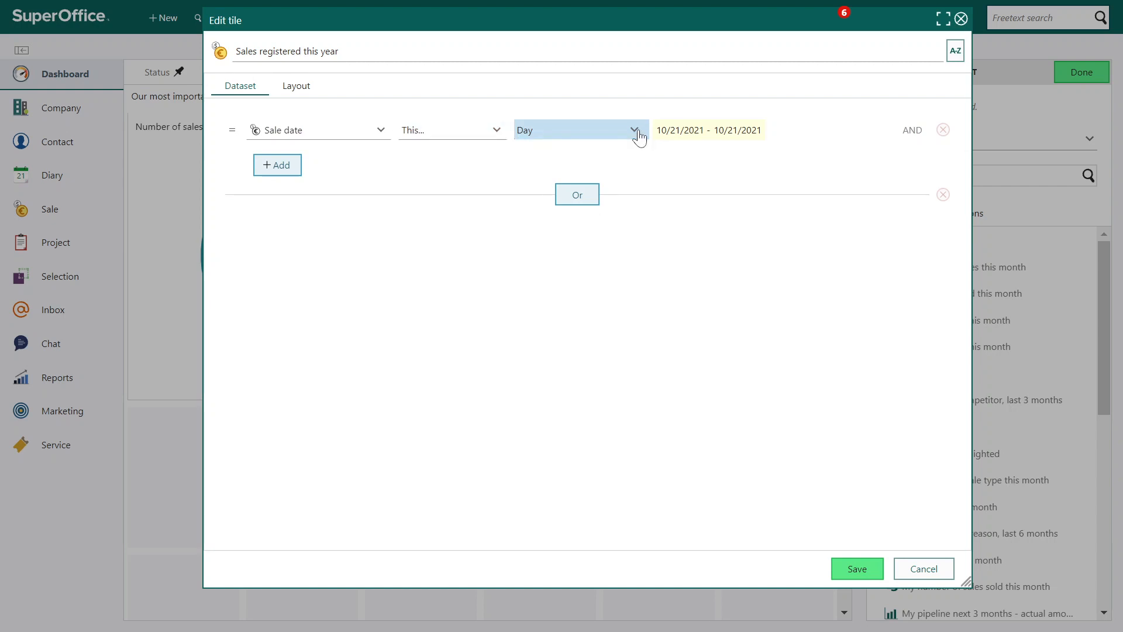
click(638, 129)
click(558, 249)
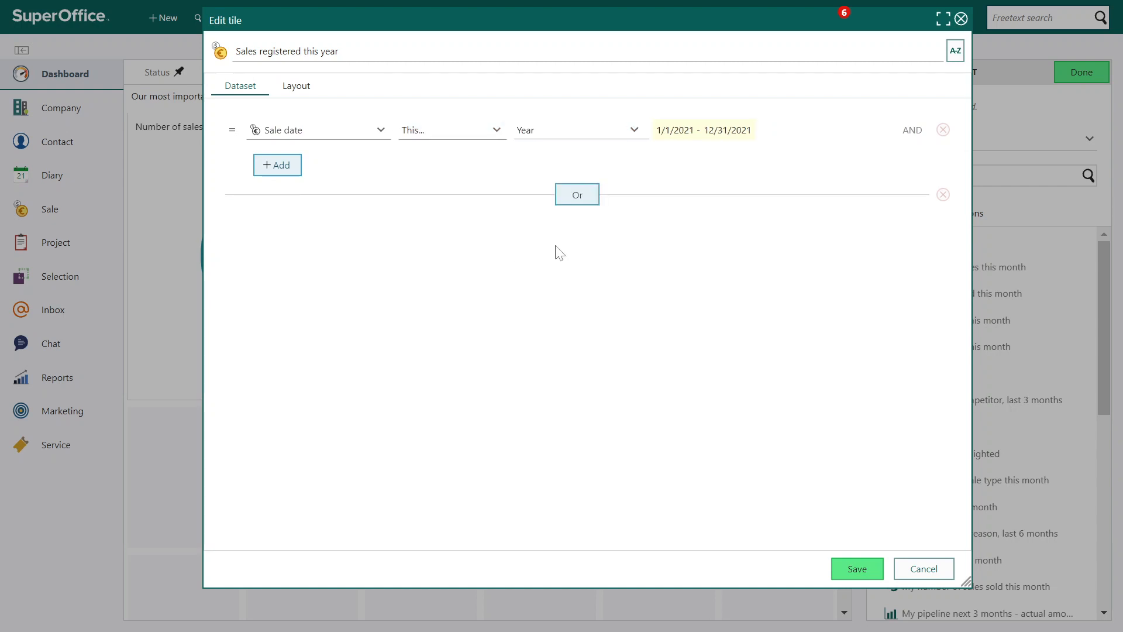
In the tile's layout, keep the Big number chart type and measure the Sum of Amount
click(292, 93)
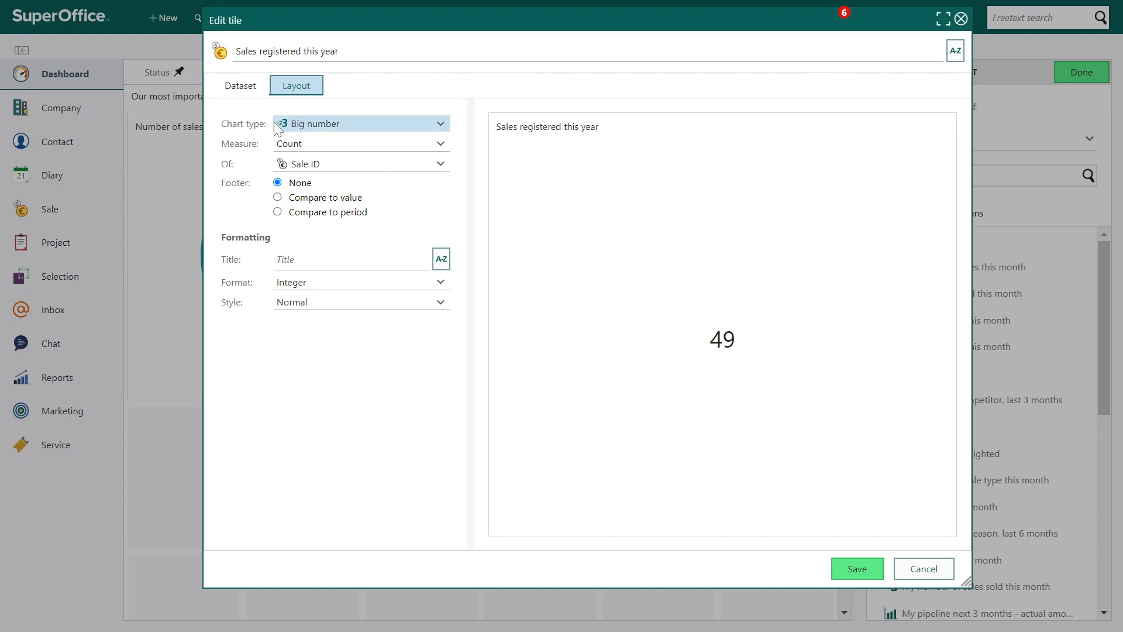
click(320, 125)
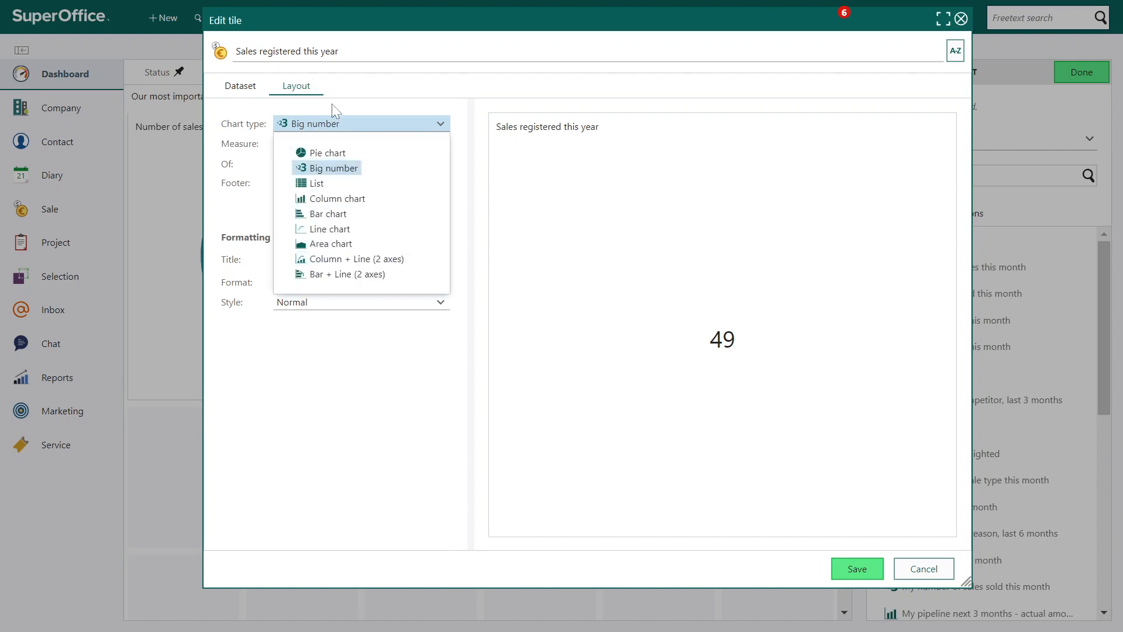
click(331, 104)
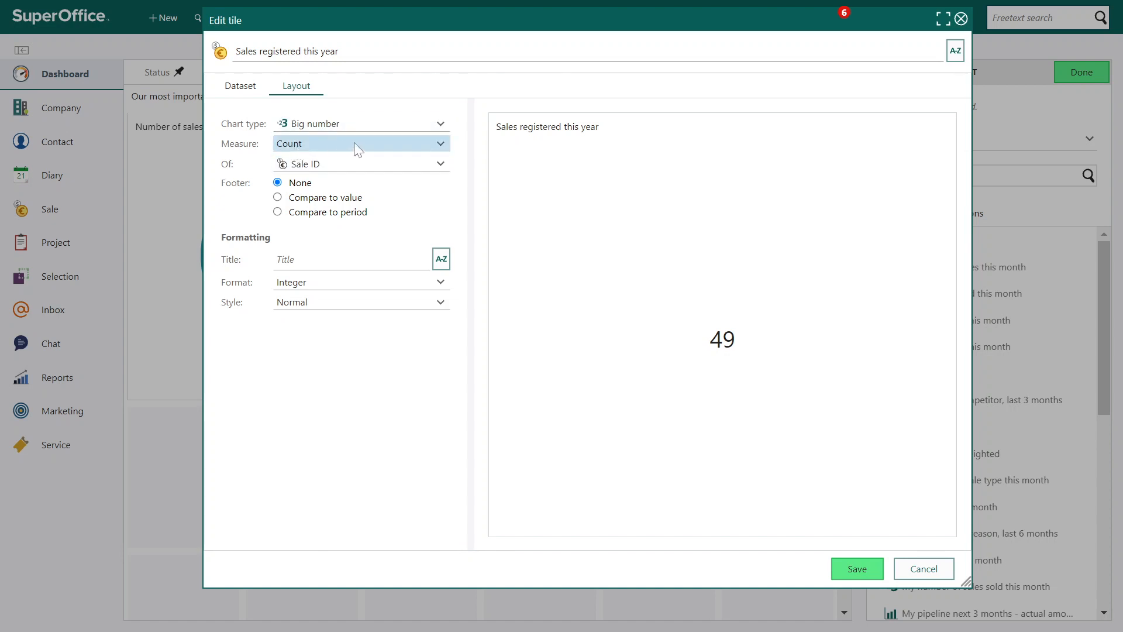
click(407, 146)
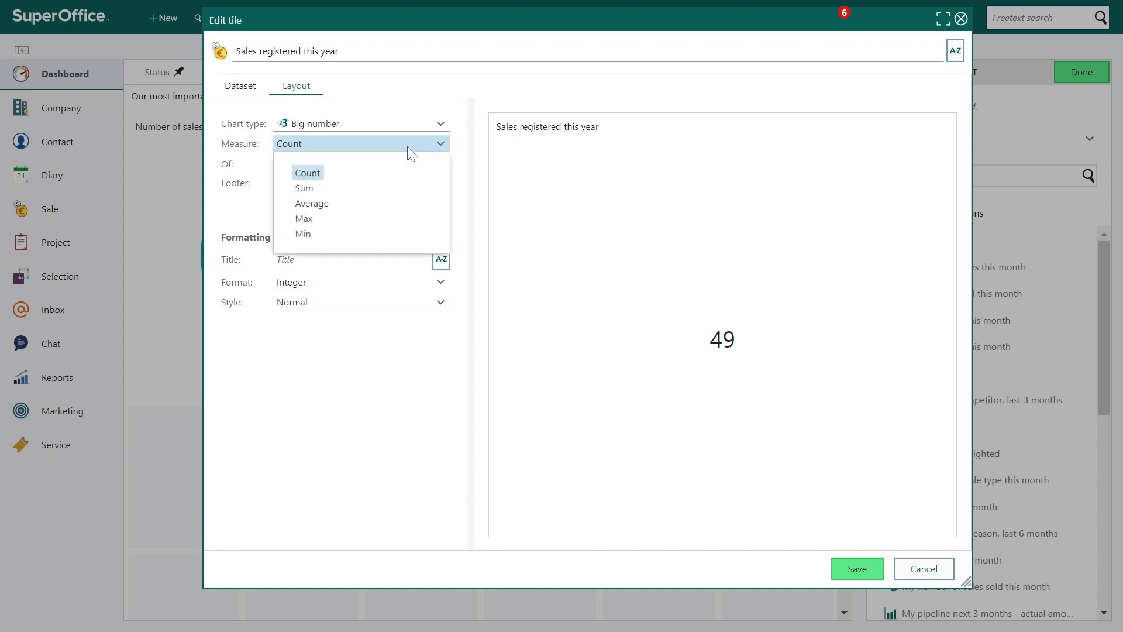
click(307, 189)
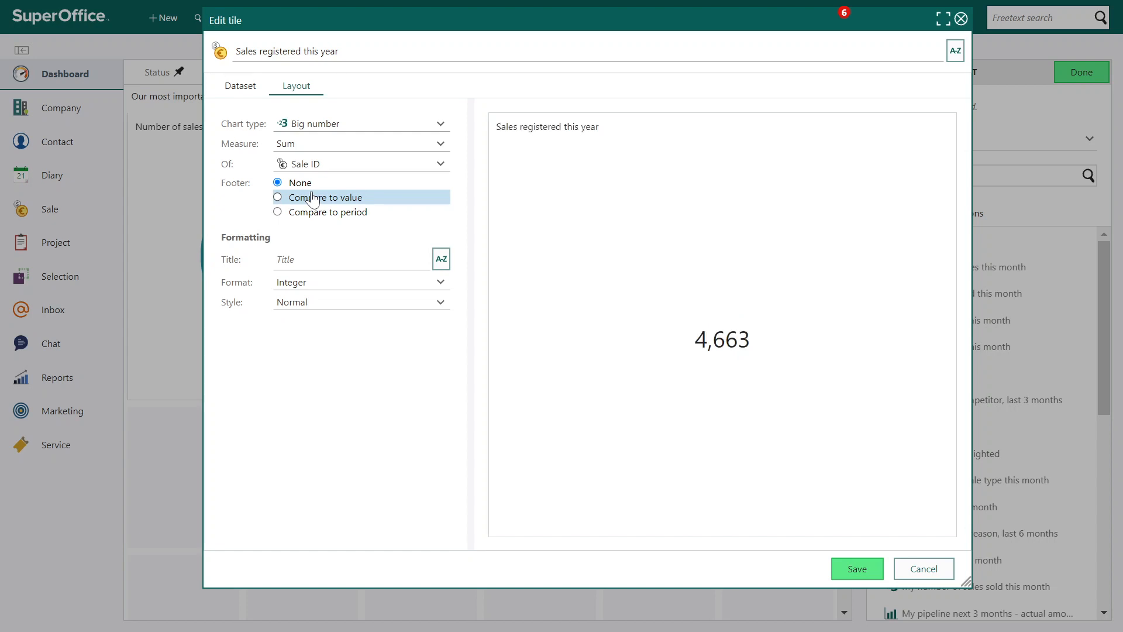
click(363, 165)
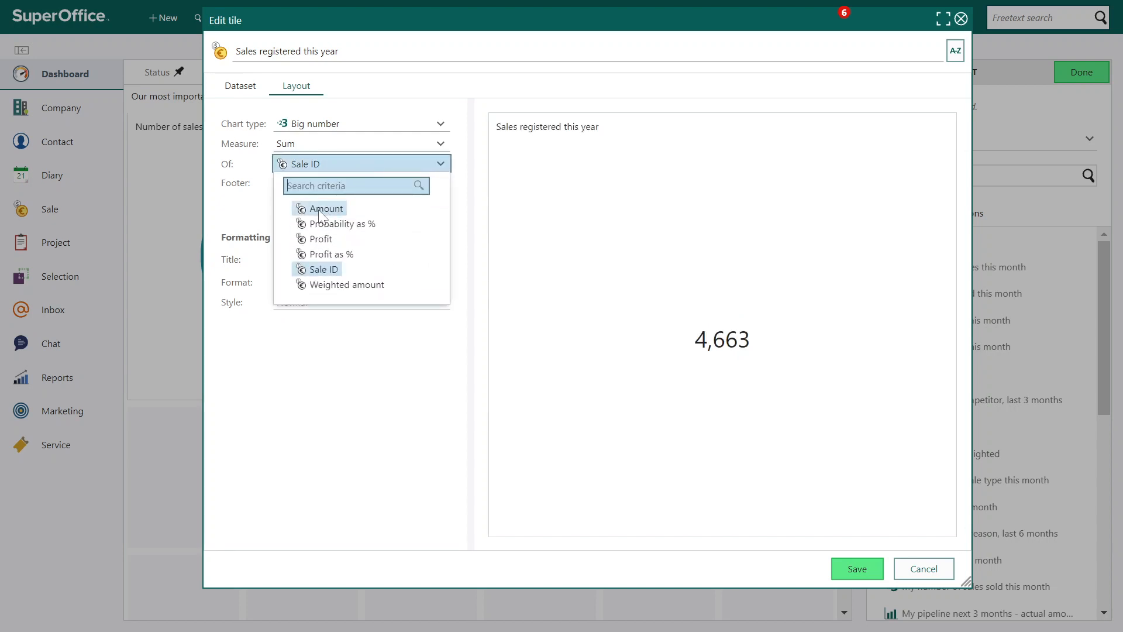
click(323, 209)
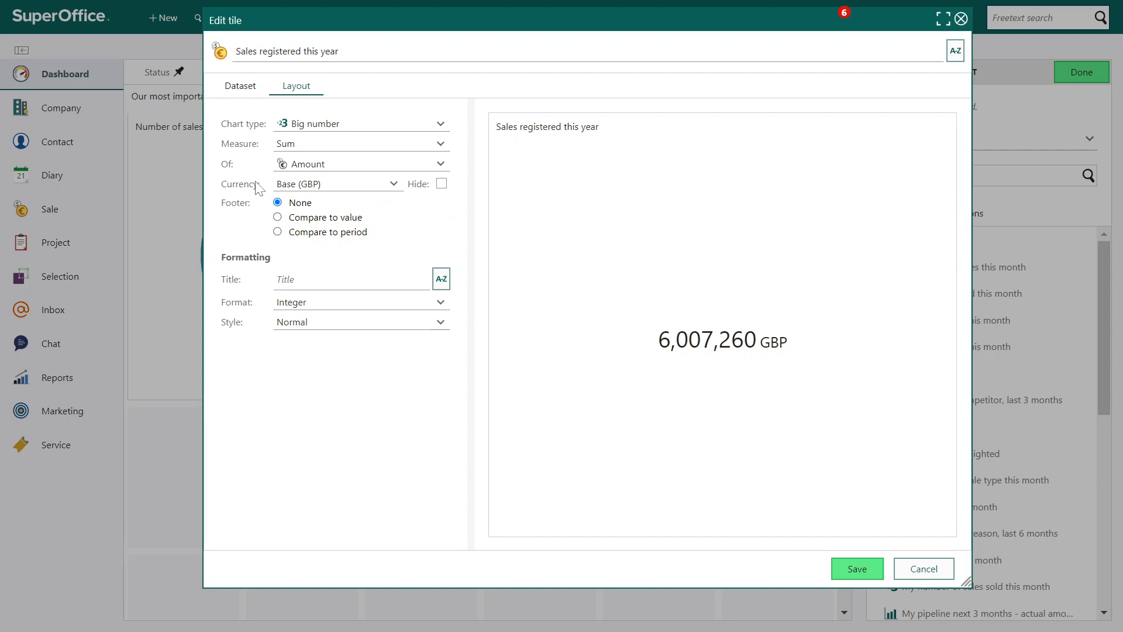
Check the currency choices for the amount and try hiding the currency on the big number
click(287, 184)
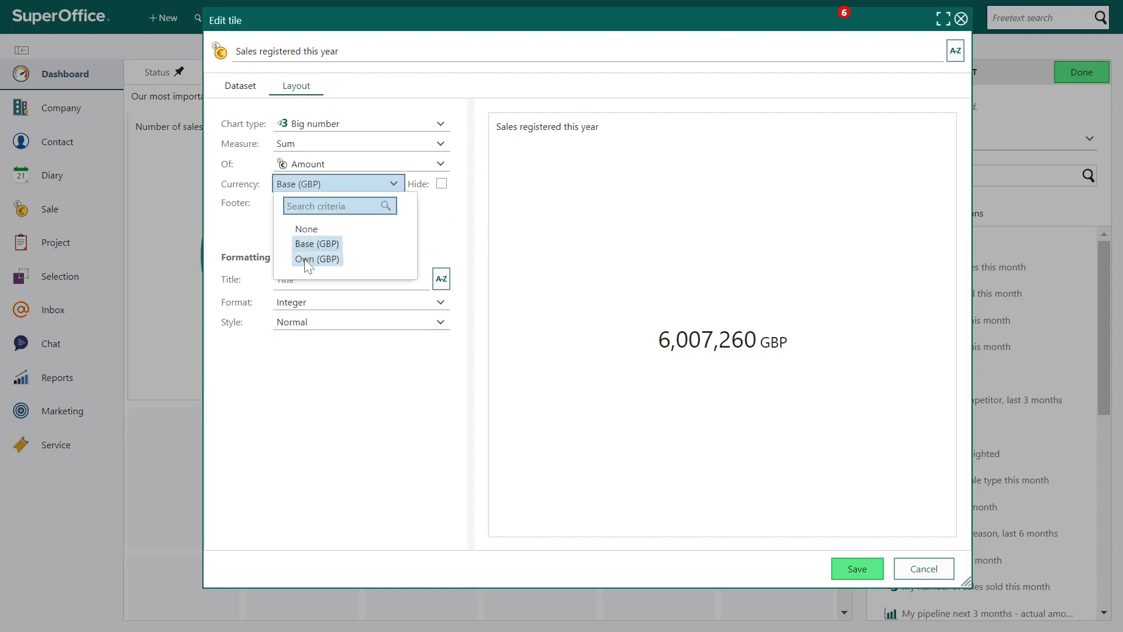
click(431, 213)
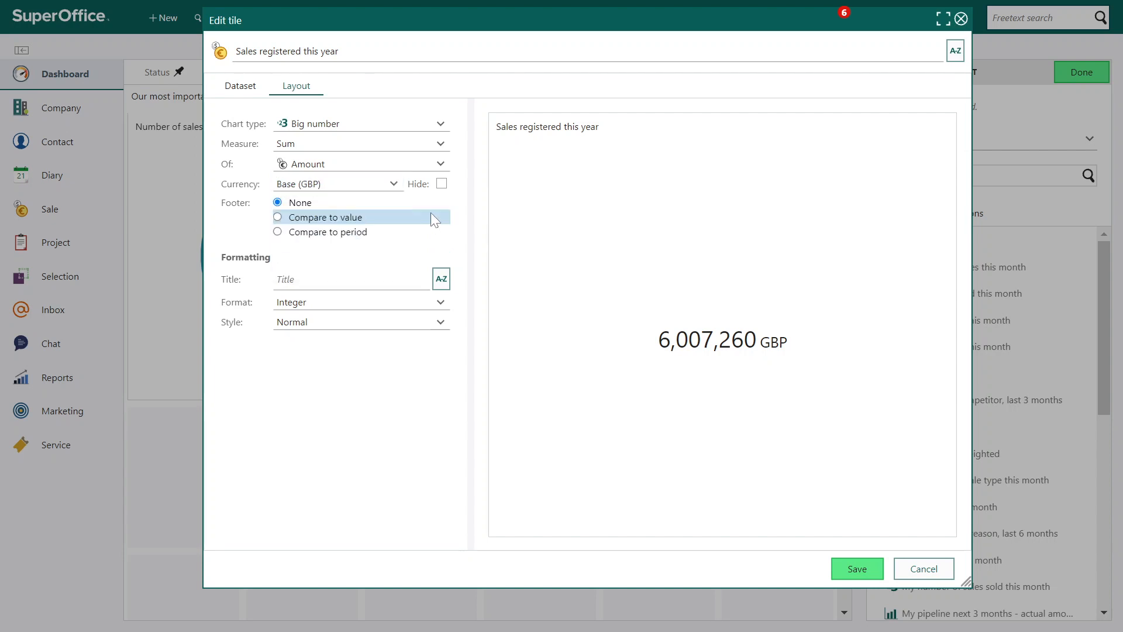
click(442, 185)
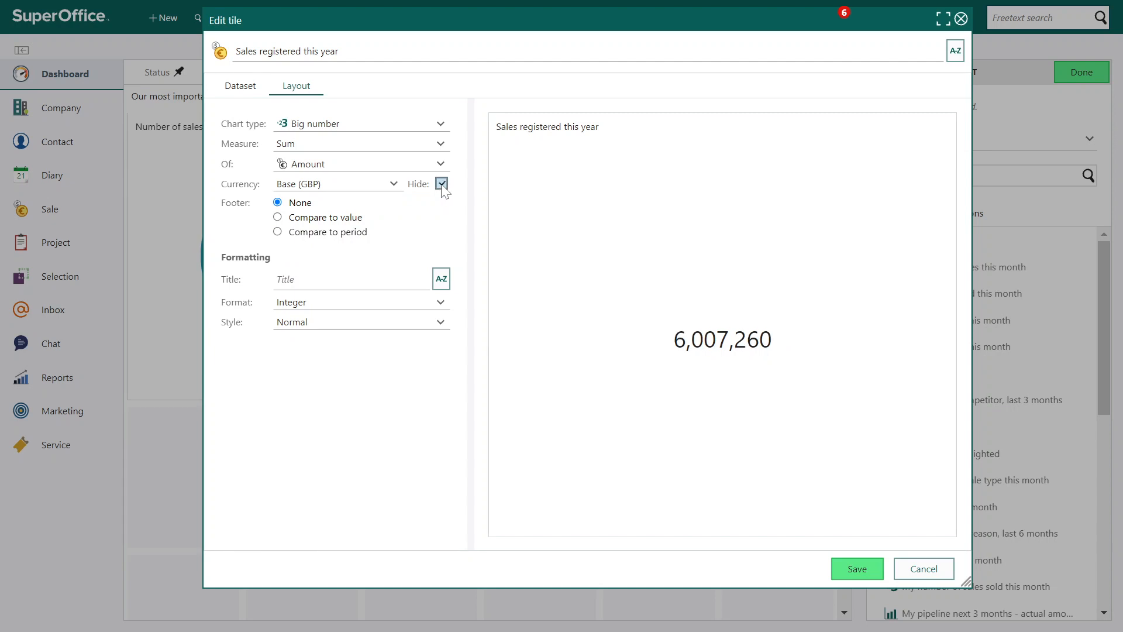
click(441, 185)
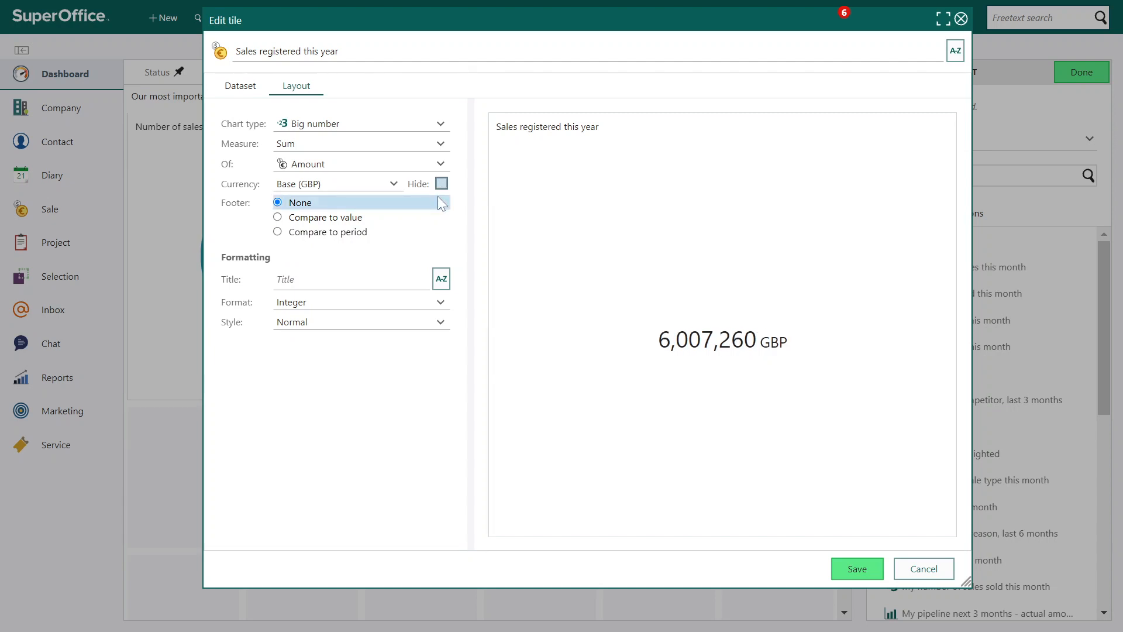
Try a footer that compares the amount to a value of 8,000,000 with the value label "Goal"
click(279, 217)
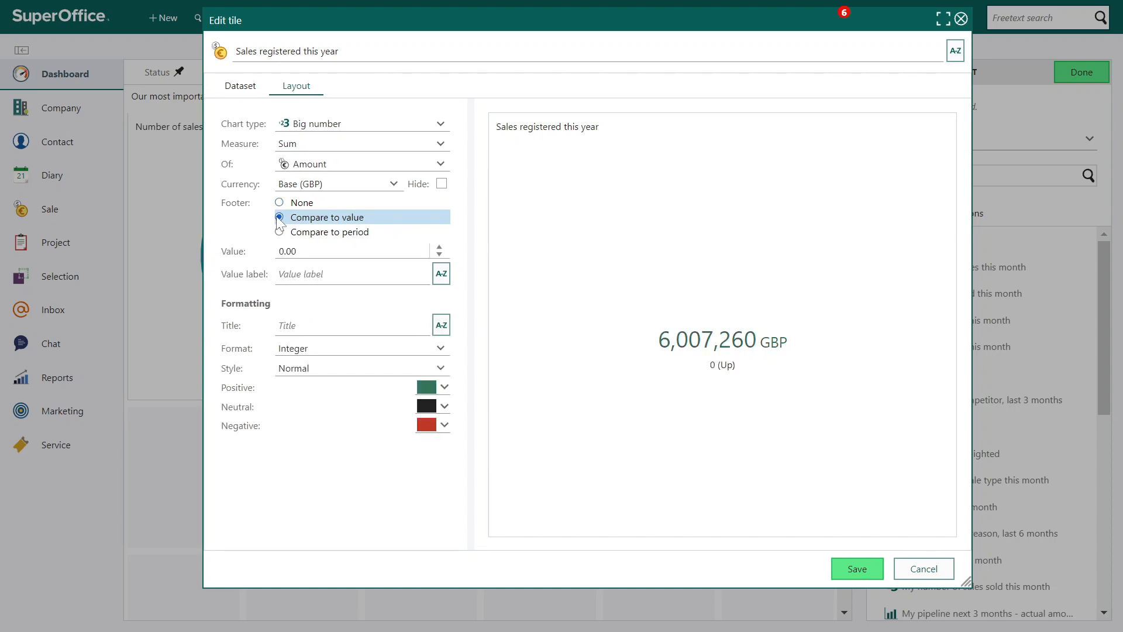
click(351, 251)
text(8,0)
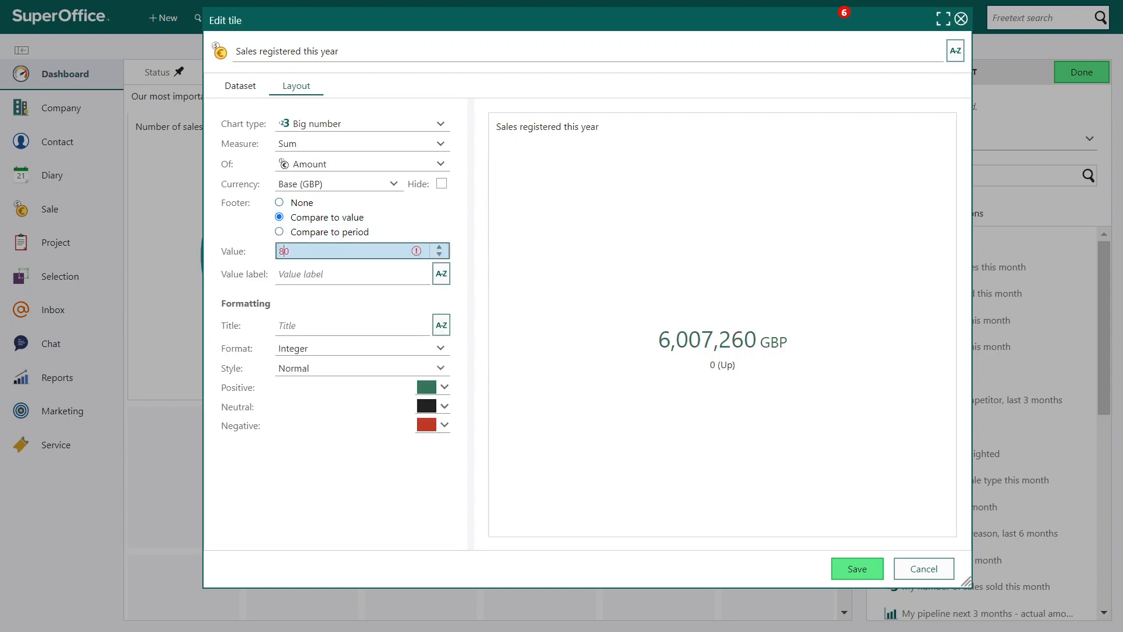
text(00,000)
key(Tab)
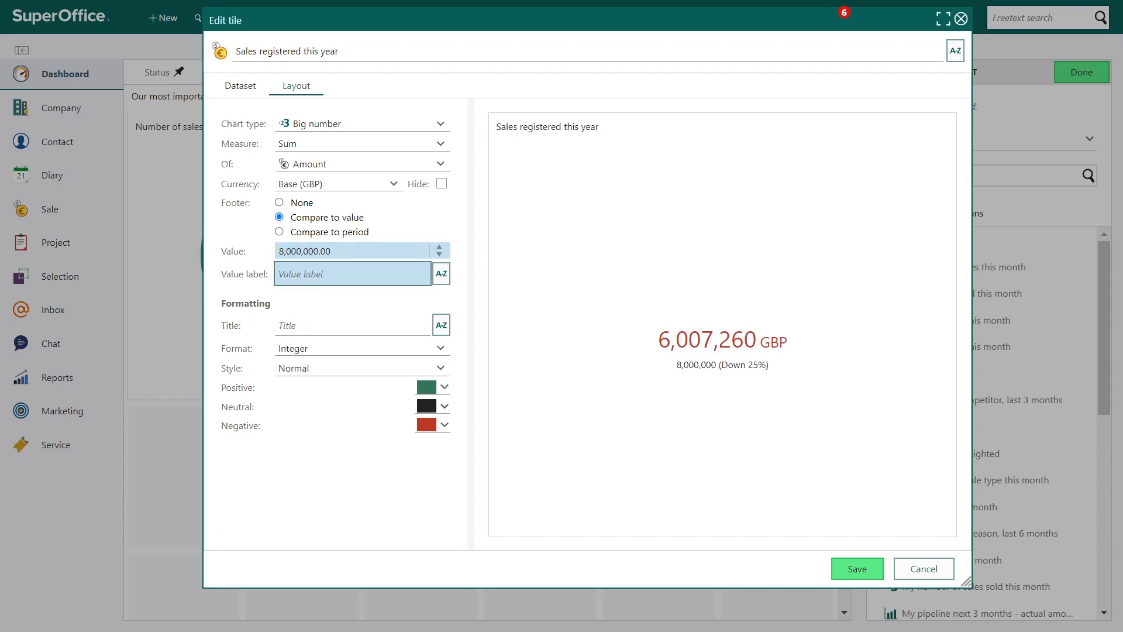
text(Goal)
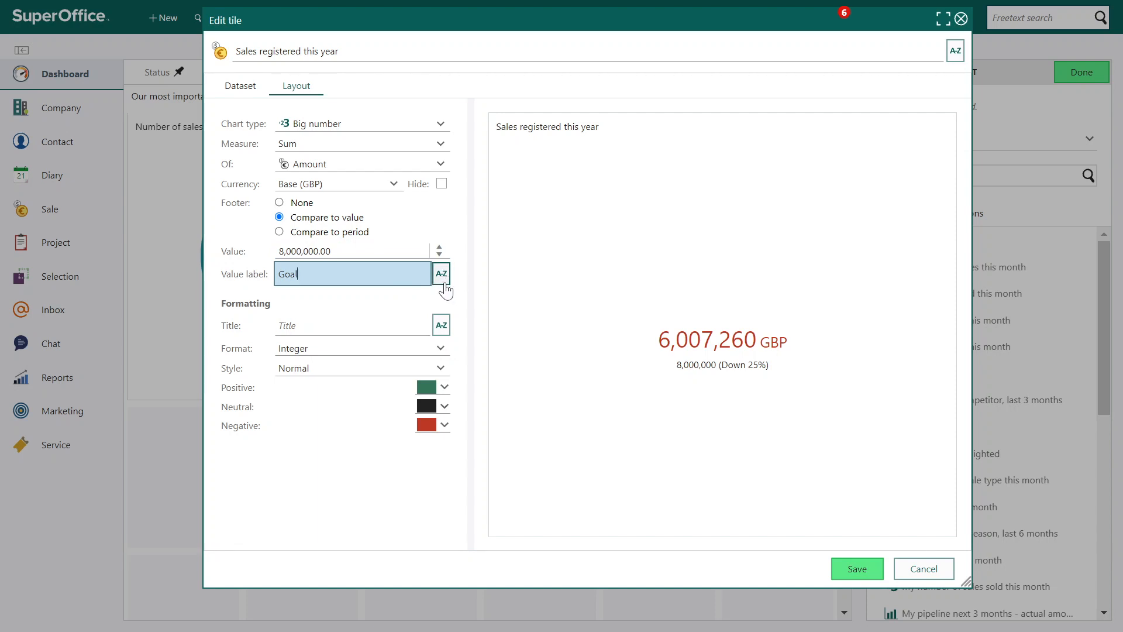
click(398, 312)
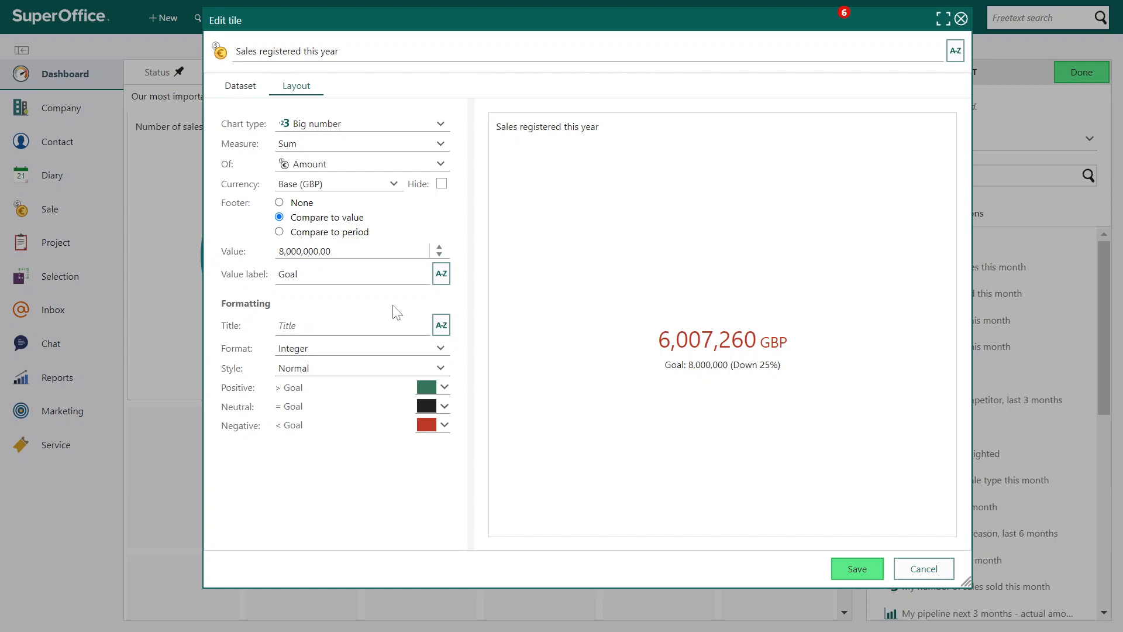
Set the footer to compare the amount to the previous year
click(279, 232)
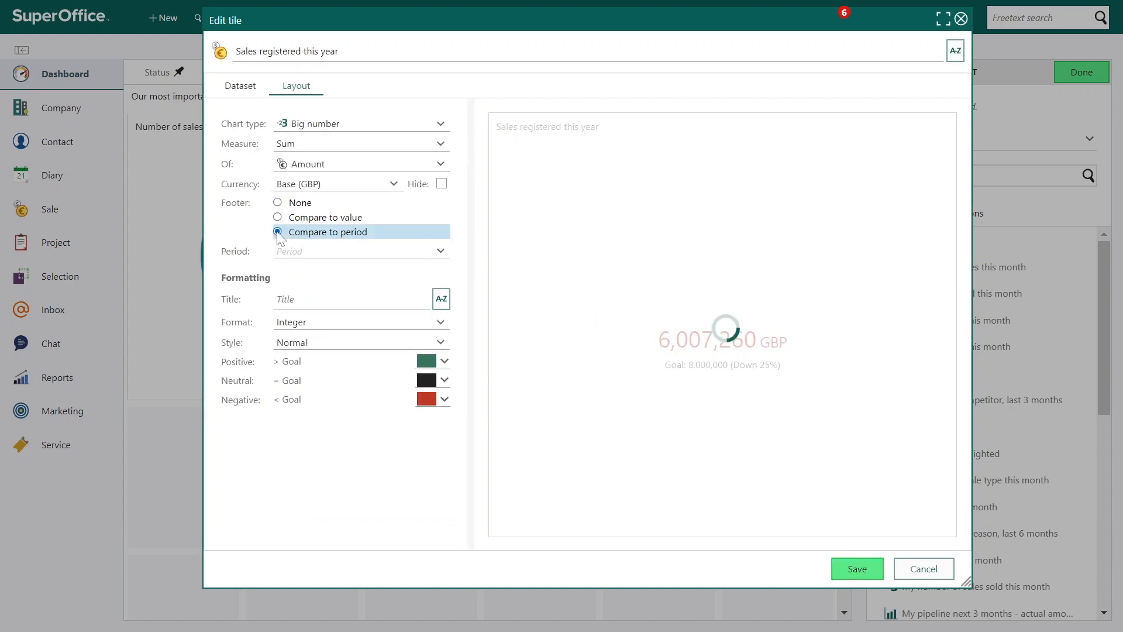
click(325, 256)
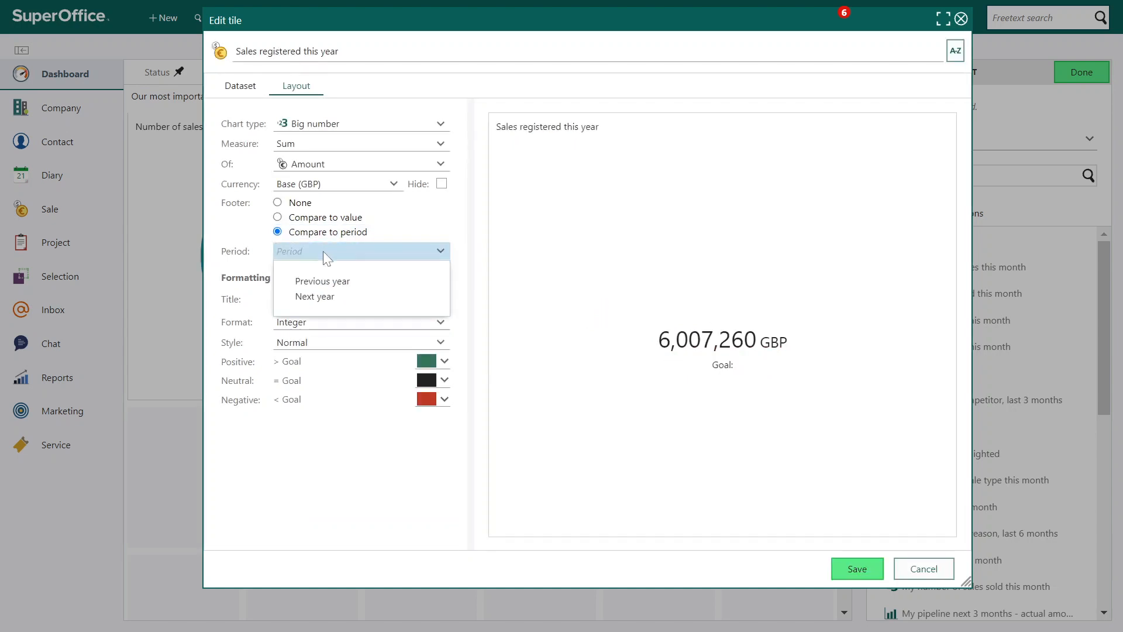
click(323, 282)
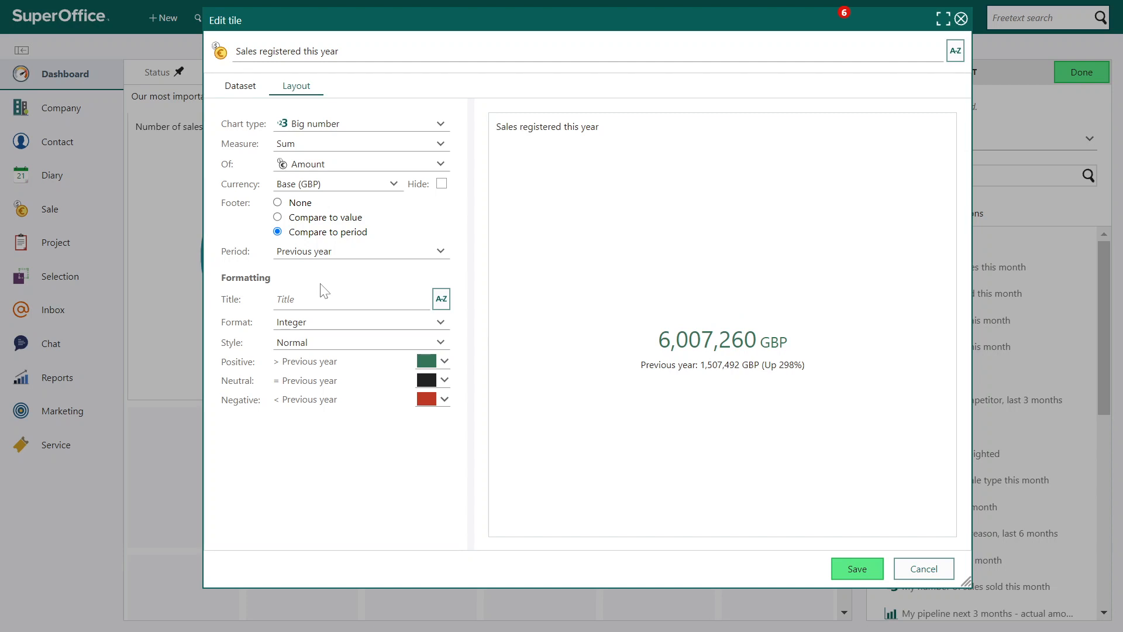
Title the big number "Registered sales" and set its number format to Short after trying Decimal
click(325, 296)
text(Reg)
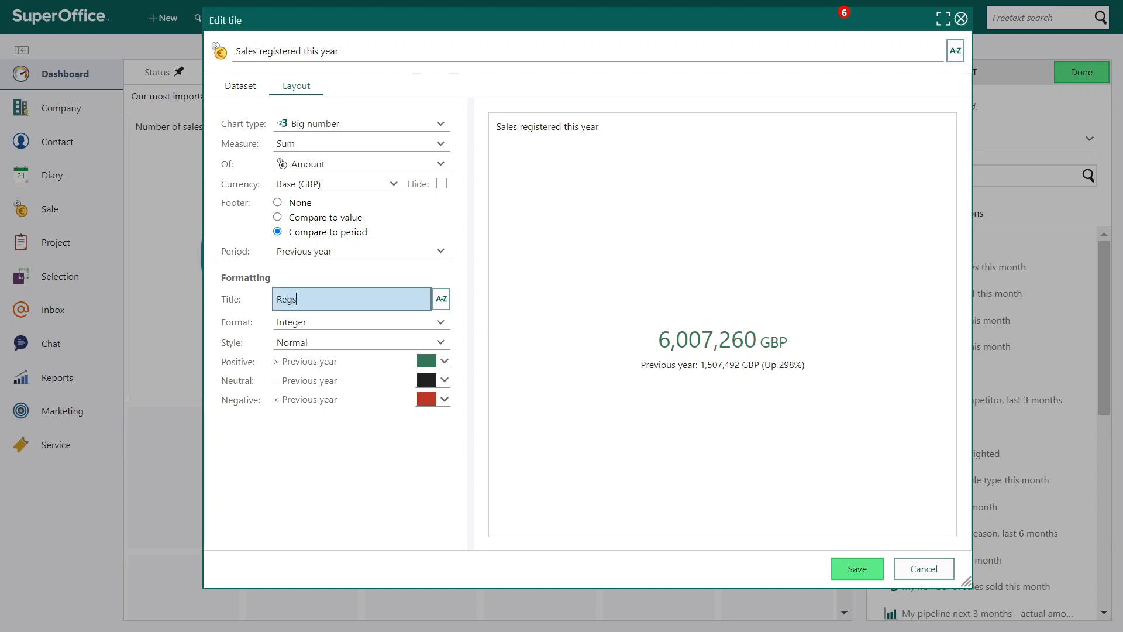
text(istered sales)
click(327, 450)
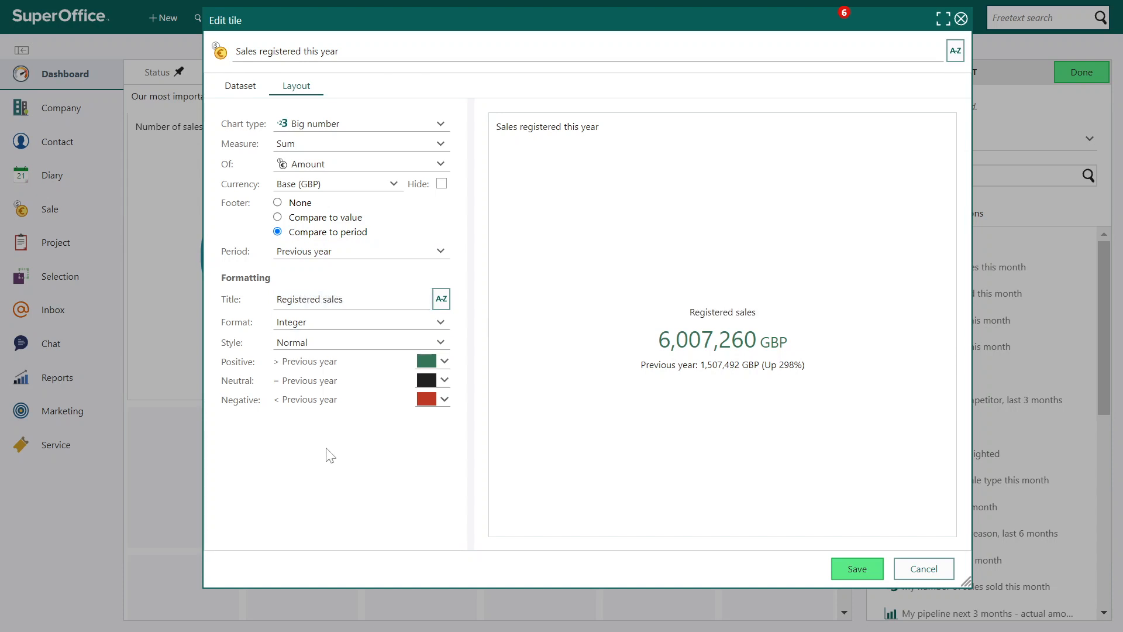
click(363, 321)
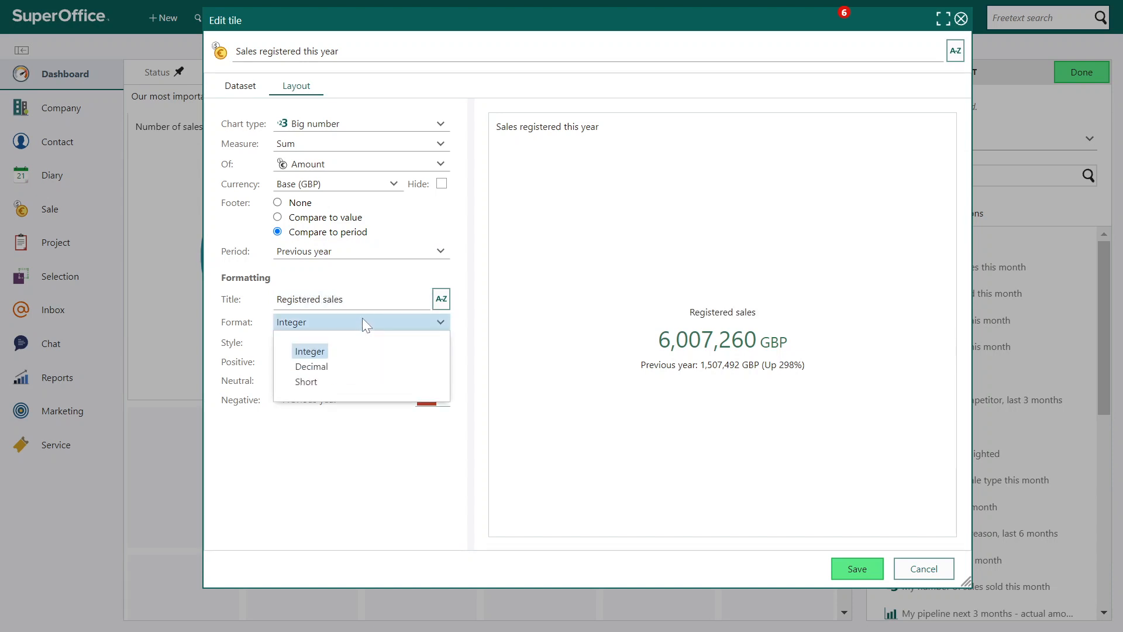
click(328, 367)
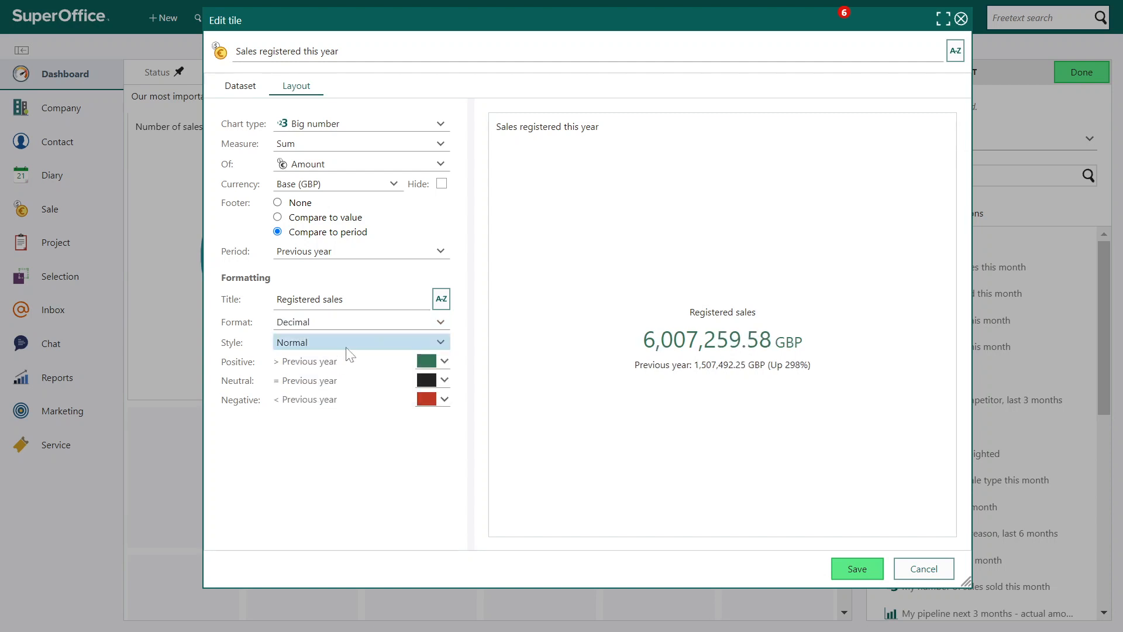
click(368, 323)
click(310, 380)
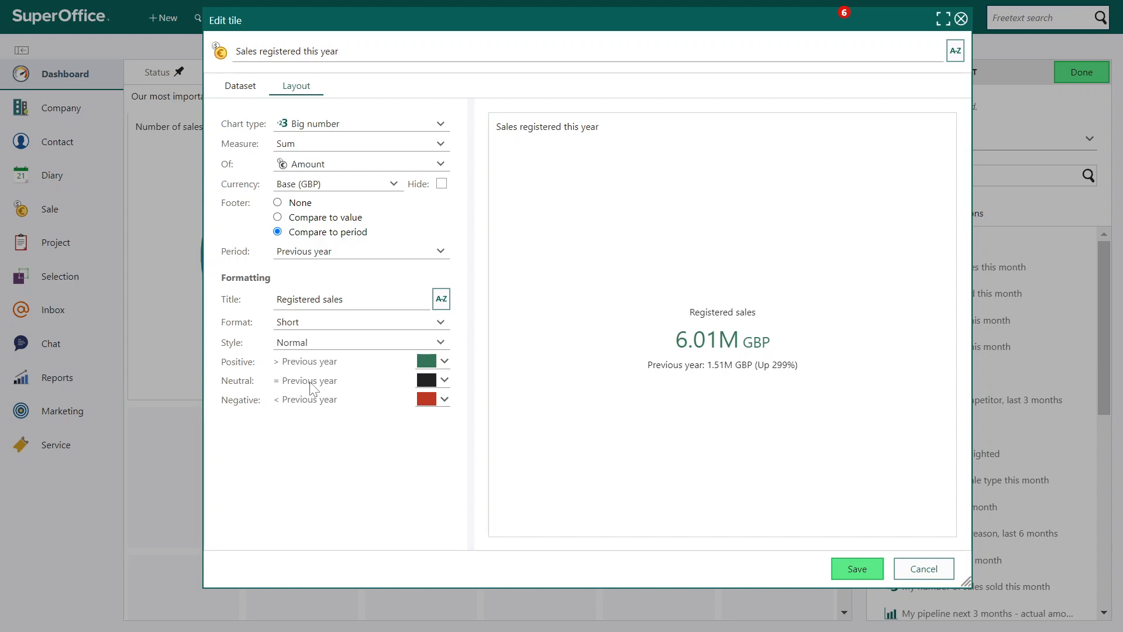
Set the big number's style to Inverted colour and check the colour palette for negative results
click(362, 346)
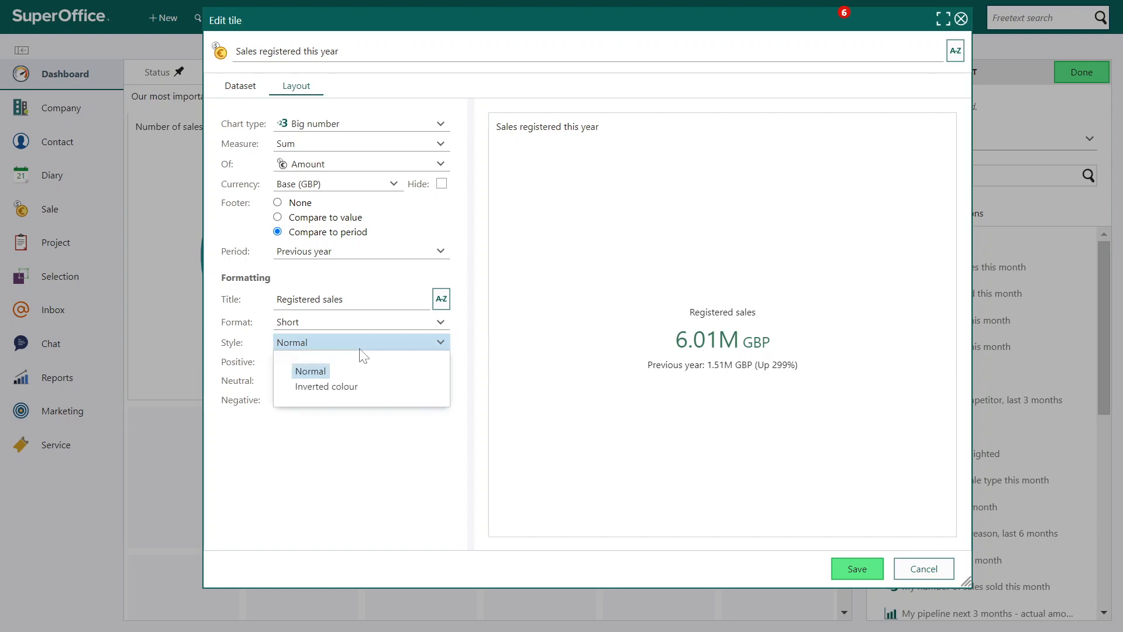
click(349, 387)
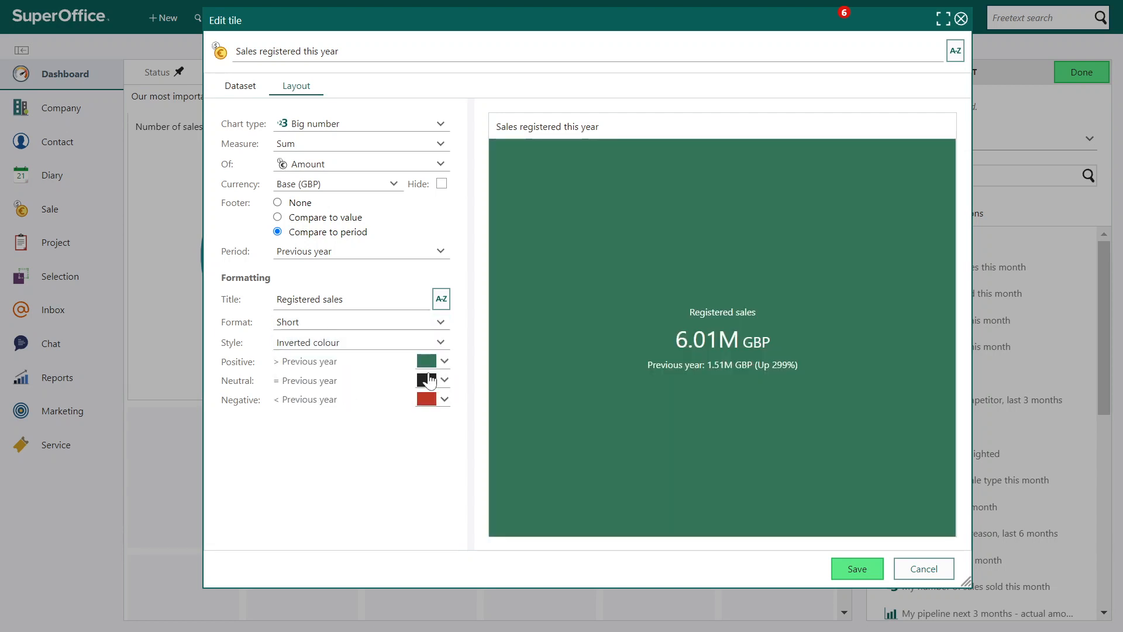
click(445, 401)
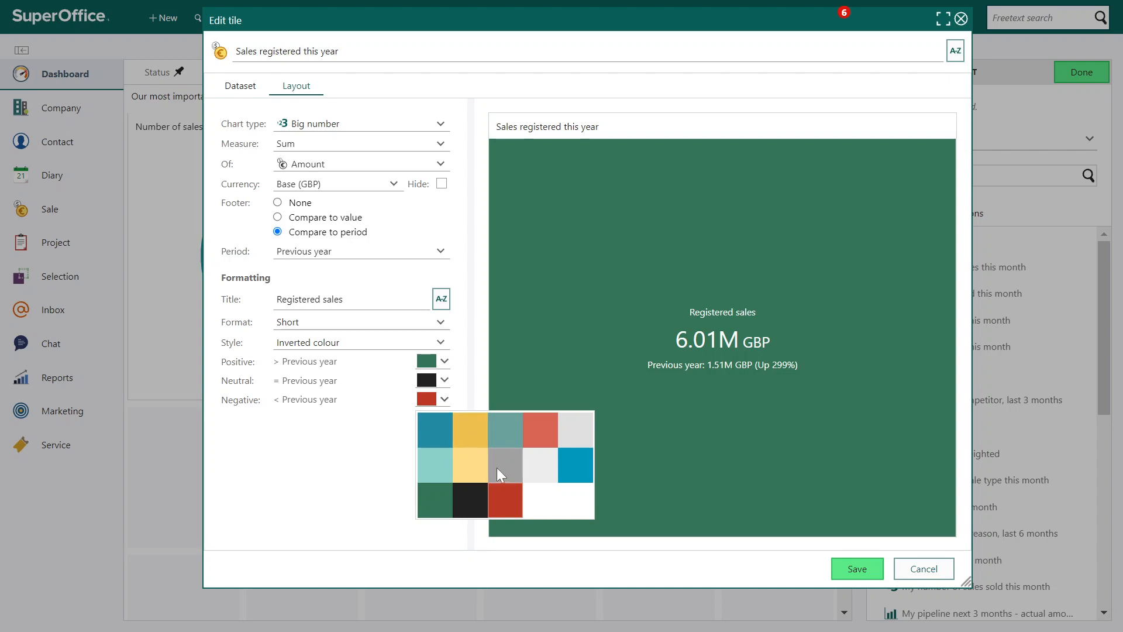
click(370, 453)
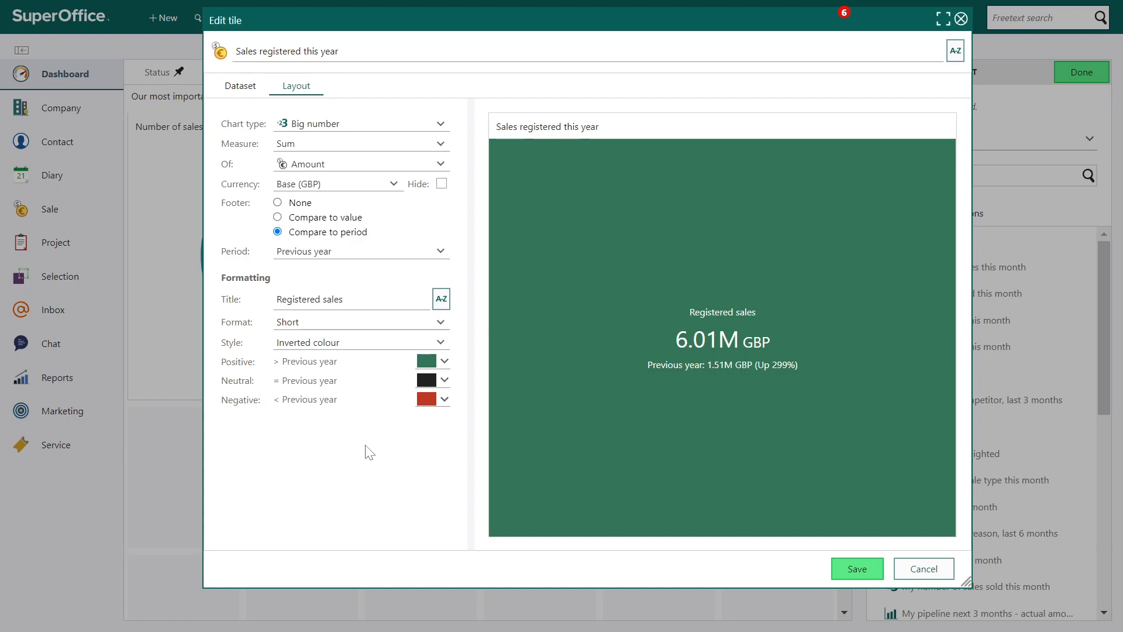
Change the tile to a Pie chart and break the amount down by Owner - Full name
click(400, 125)
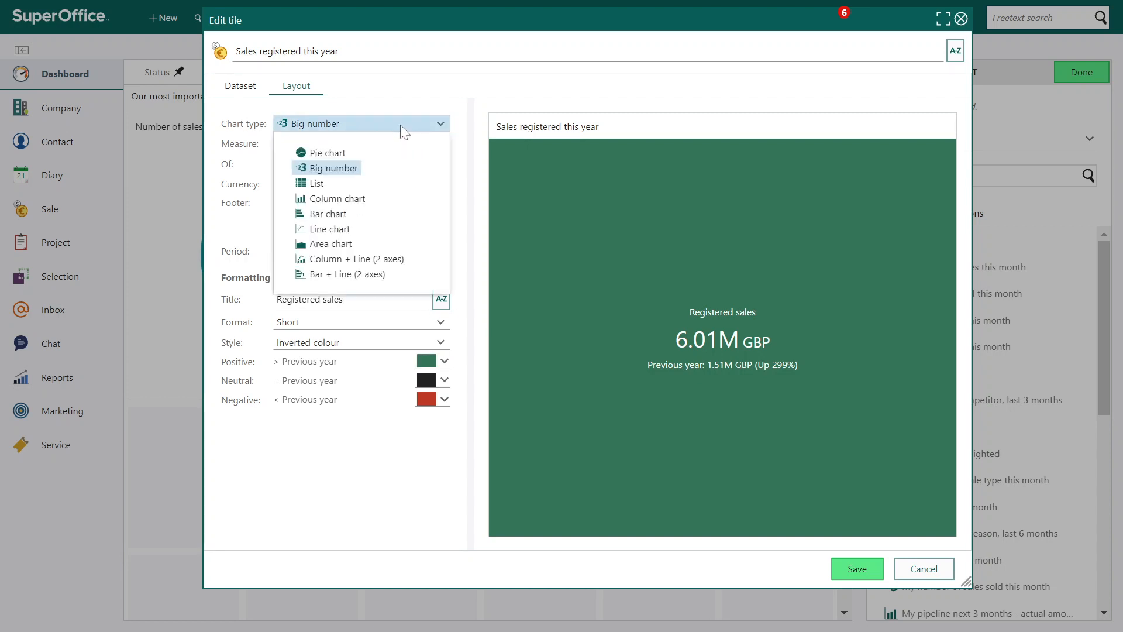
click(320, 155)
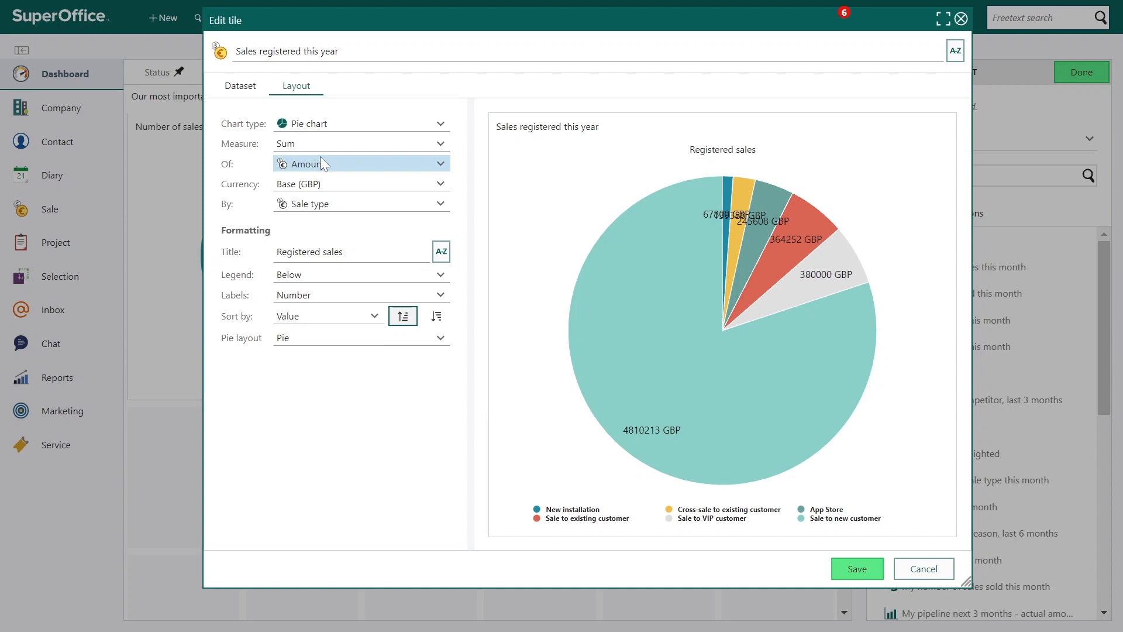
click(296, 207)
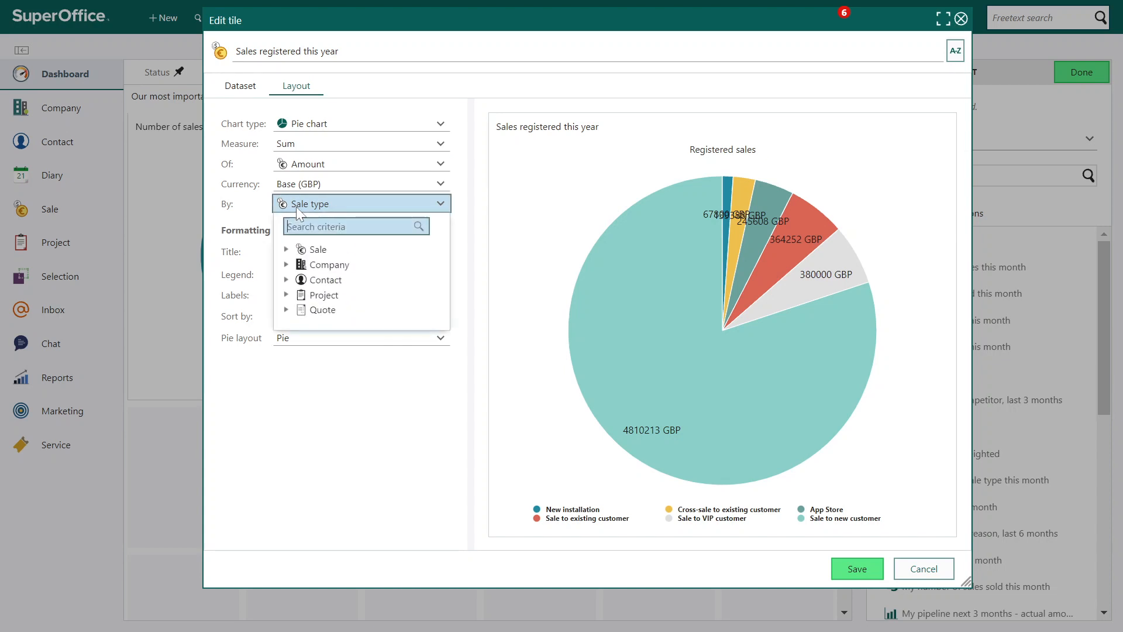
text(owner)
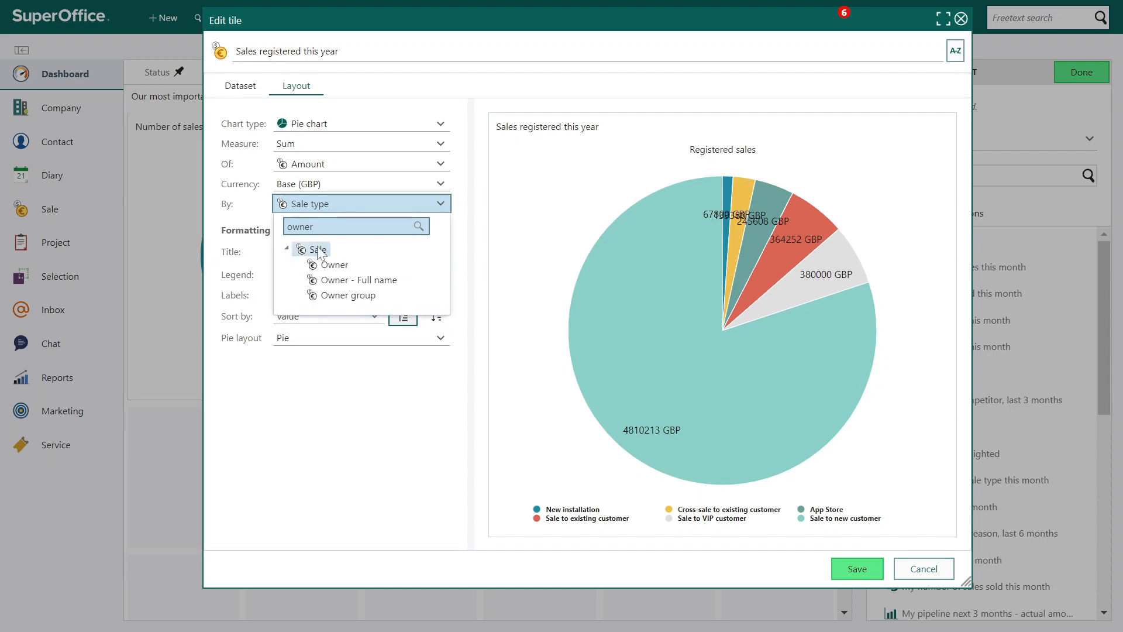
click(336, 278)
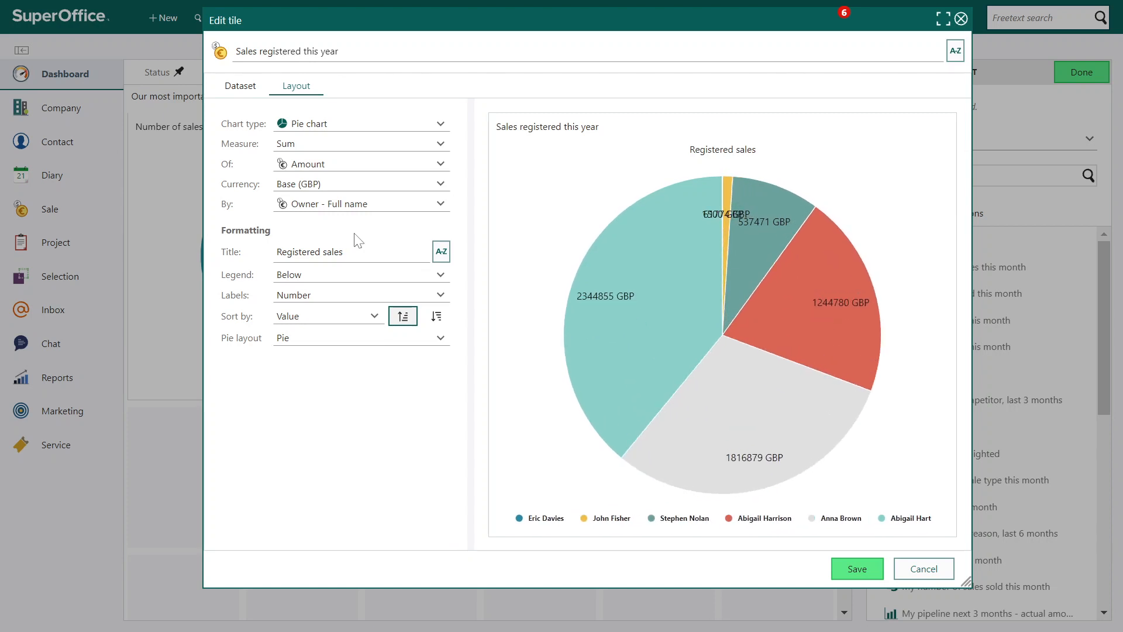
Place the pie chart's legend Above, set its labels to Number and percent, and sort by value in descending order
click(317, 279)
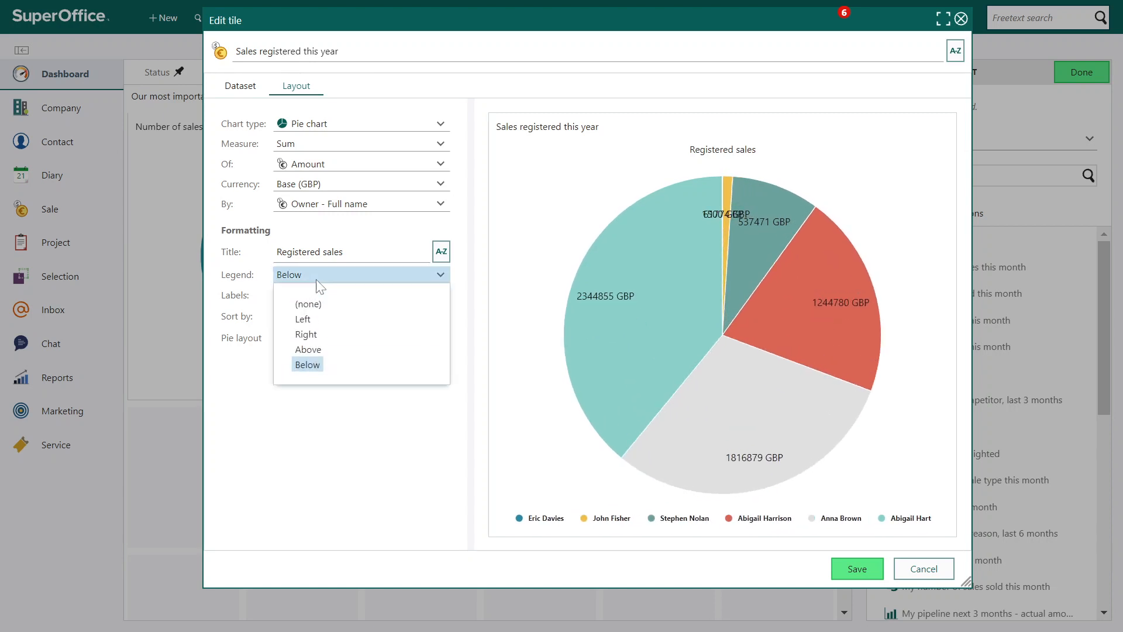
click(310, 350)
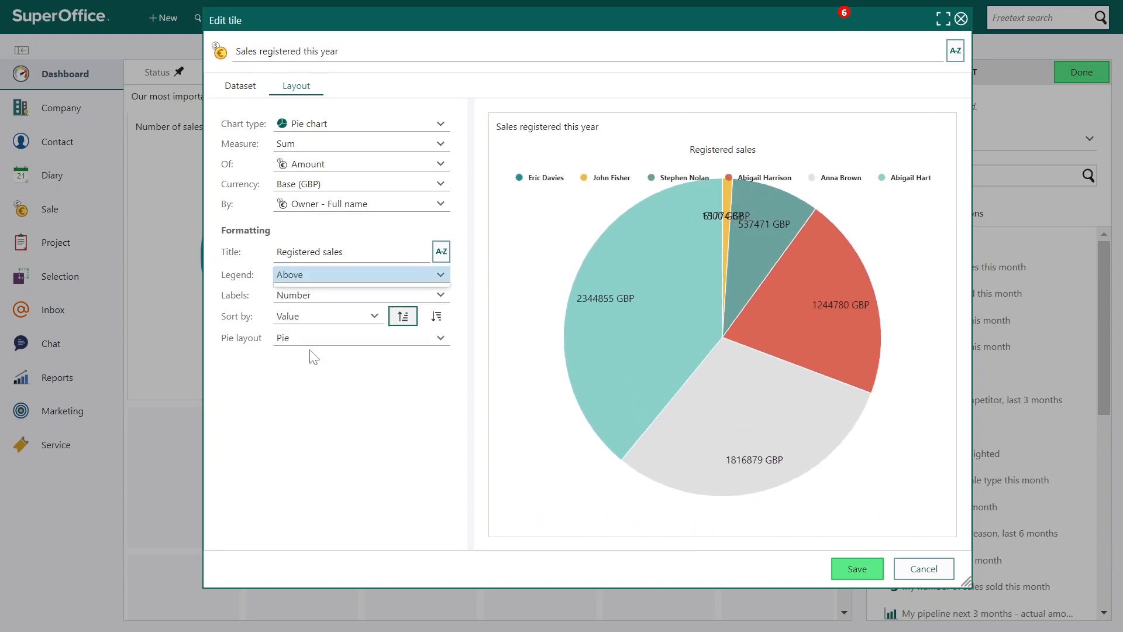
click(357, 295)
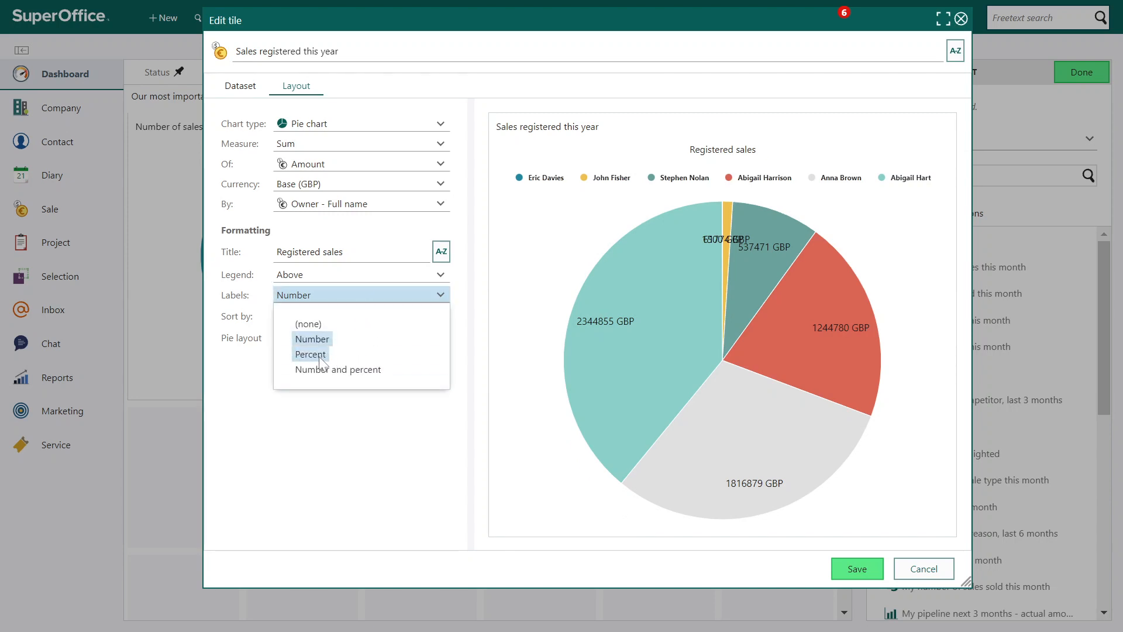
click(351, 371)
click(361, 314)
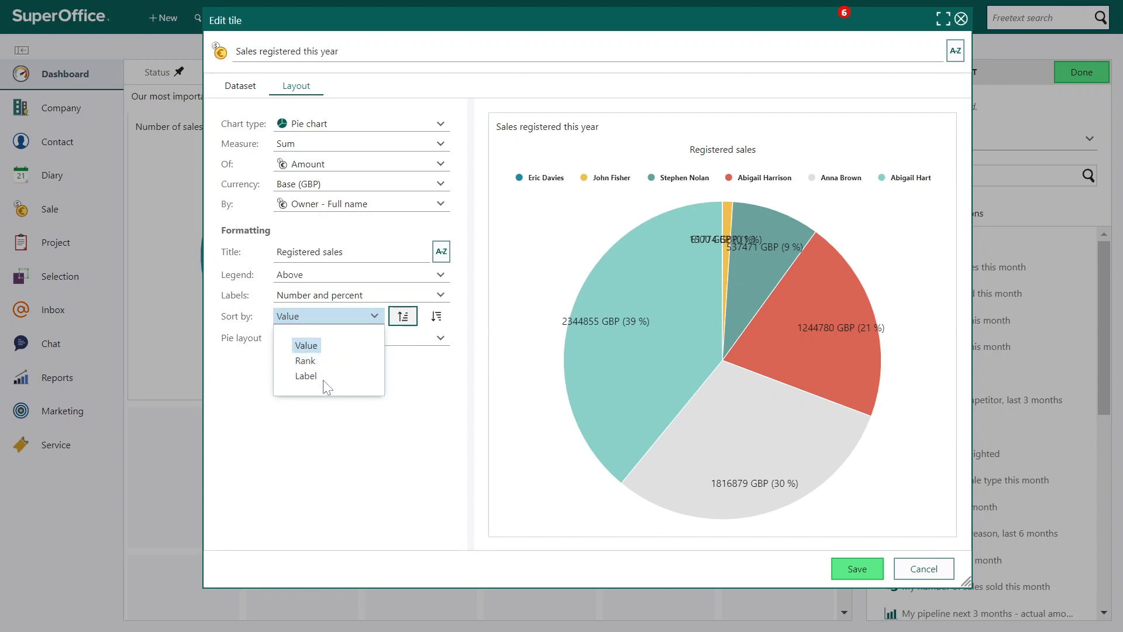
click(328, 416)
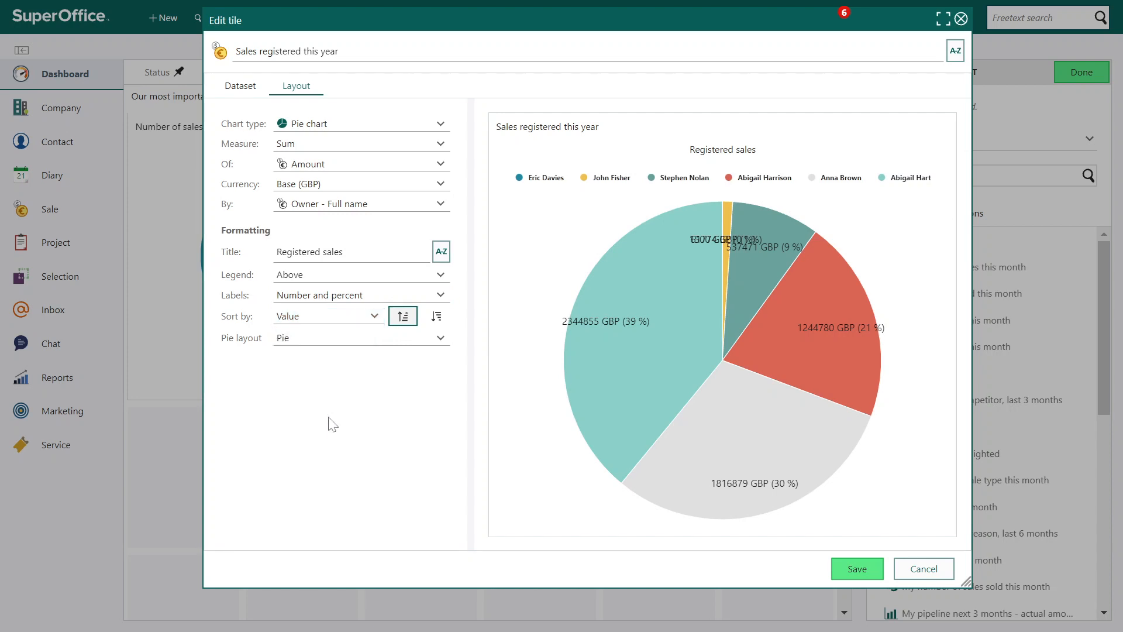
click(435, 320)
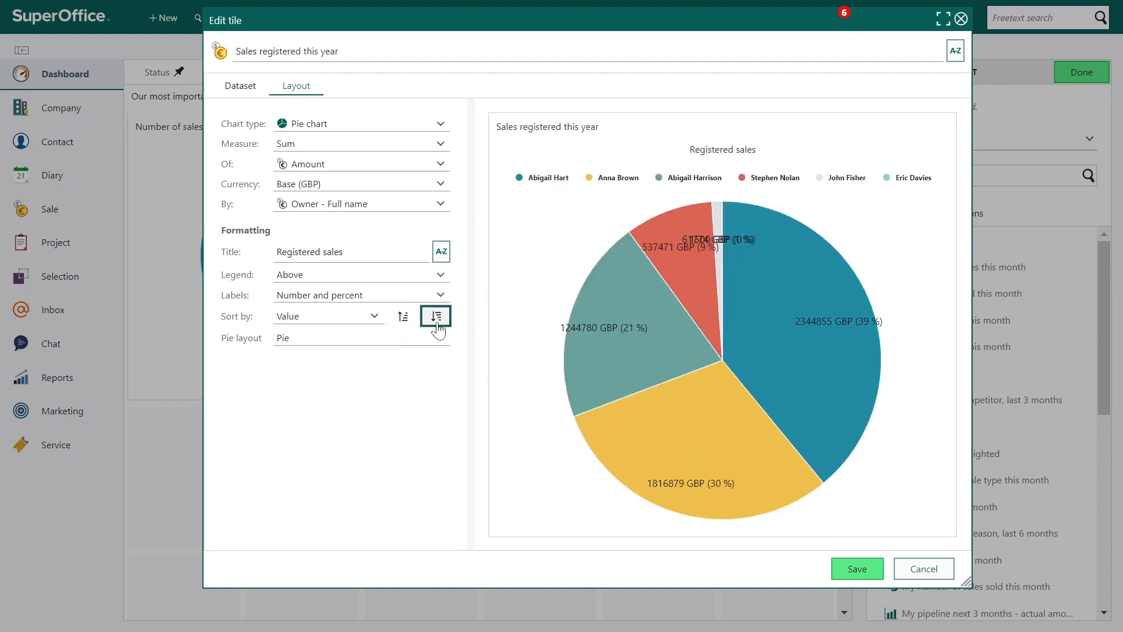
Try the Donut pie layout and switch it to Semi-circle
click(361, 337)
click(340, 381)
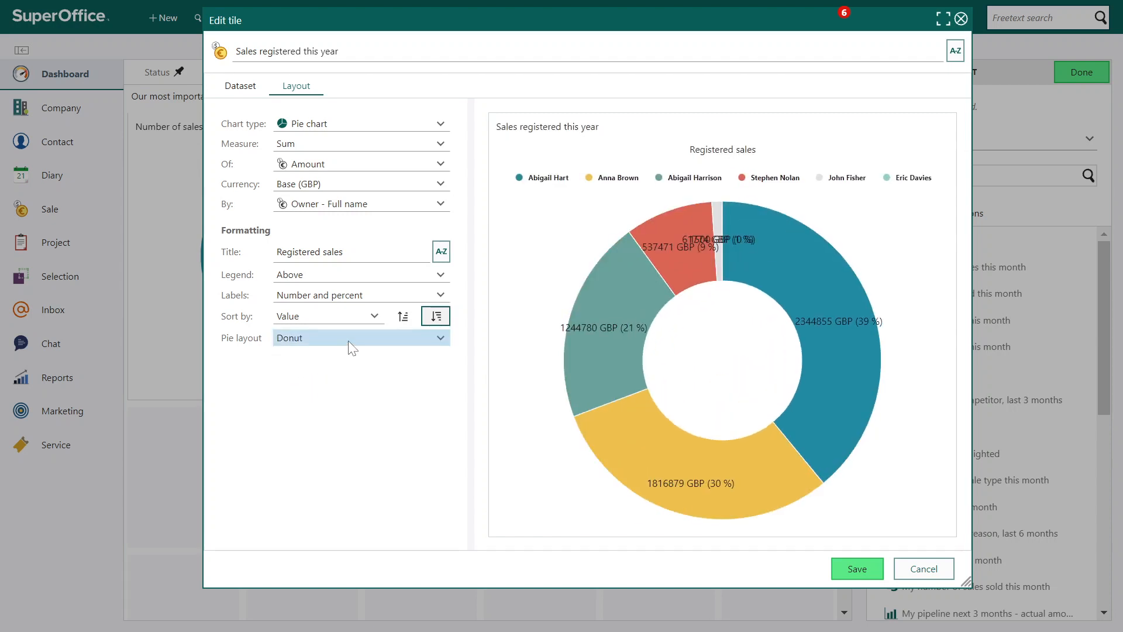
click(349, 343)
click(329, 400)
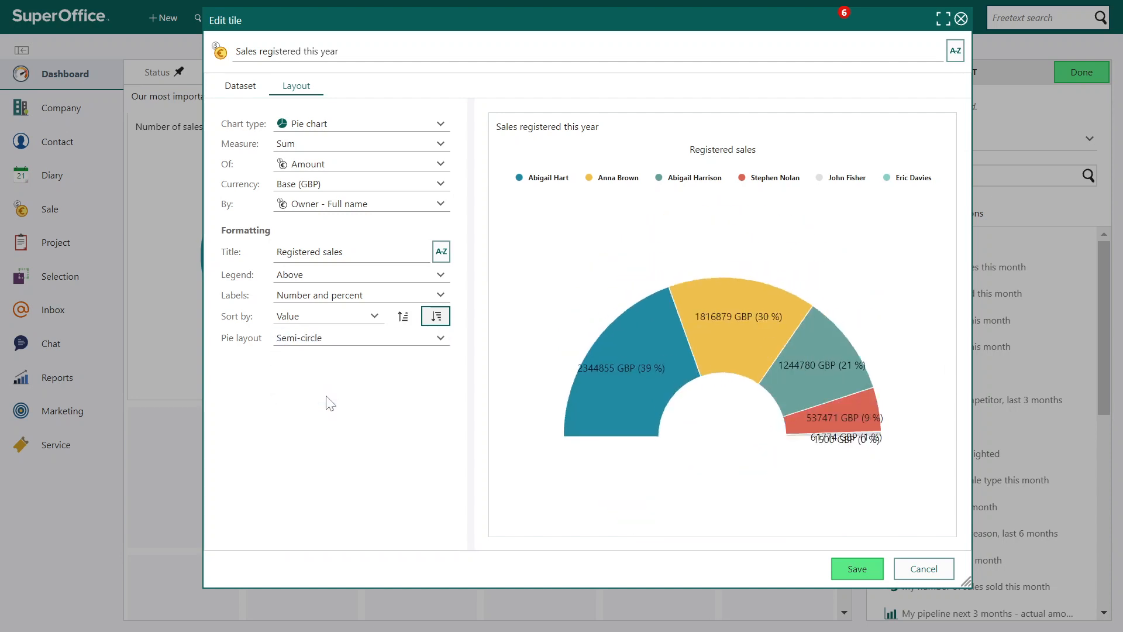
Change the tile to a Column chart and stack the columns by Sale type
click(369, 126)
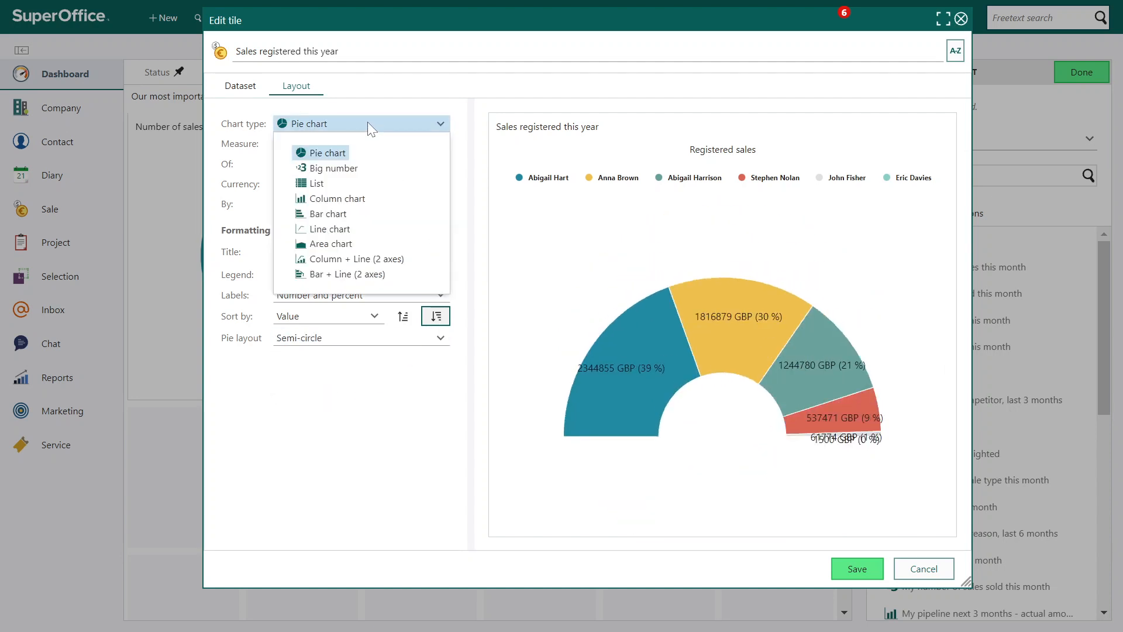
click(357, 199)
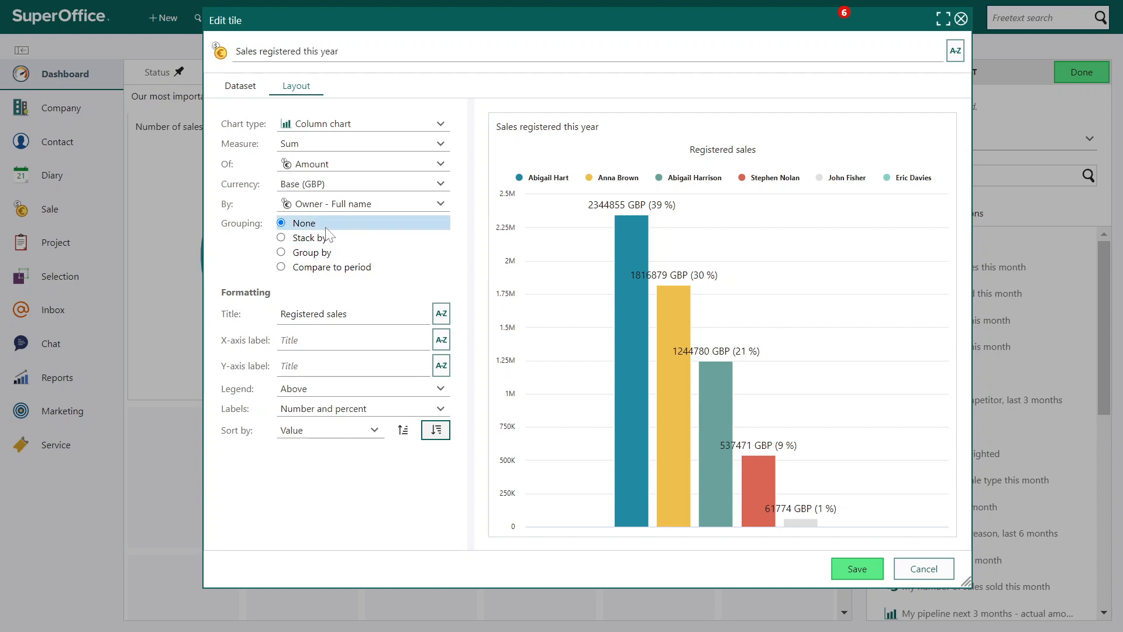
click(316, 240)
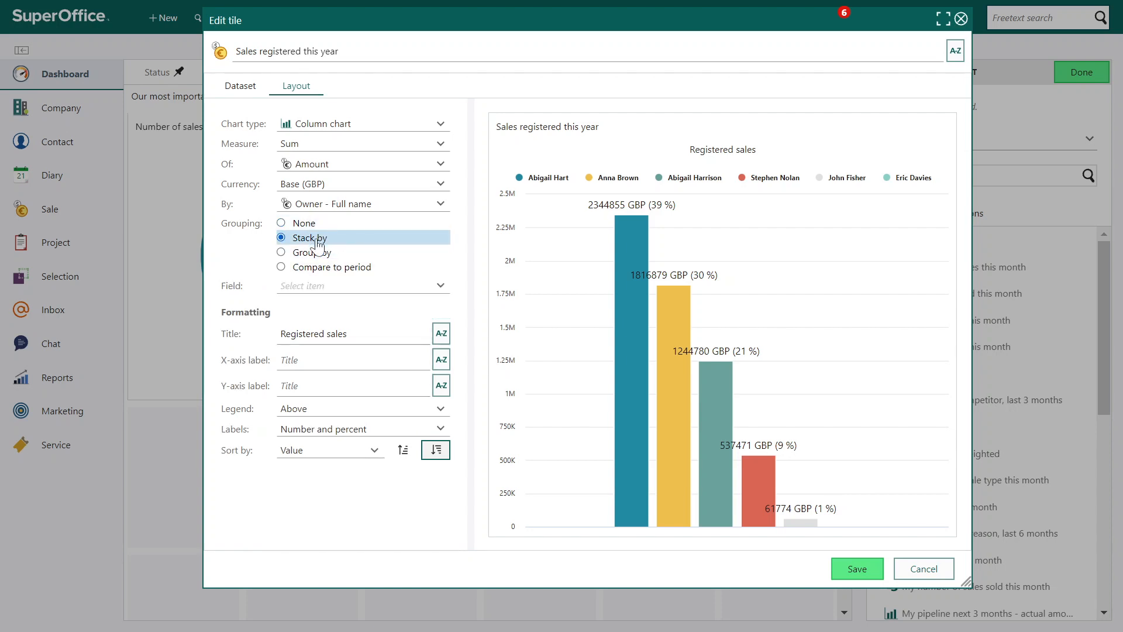
click(315, 285)
text(sale)
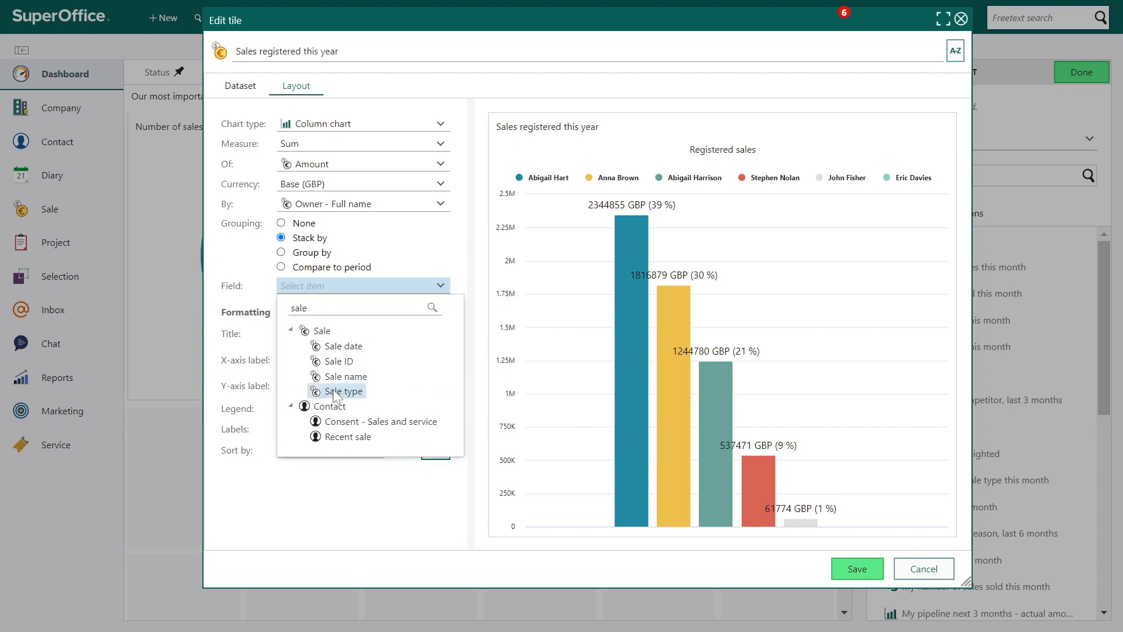
click(332, 390)
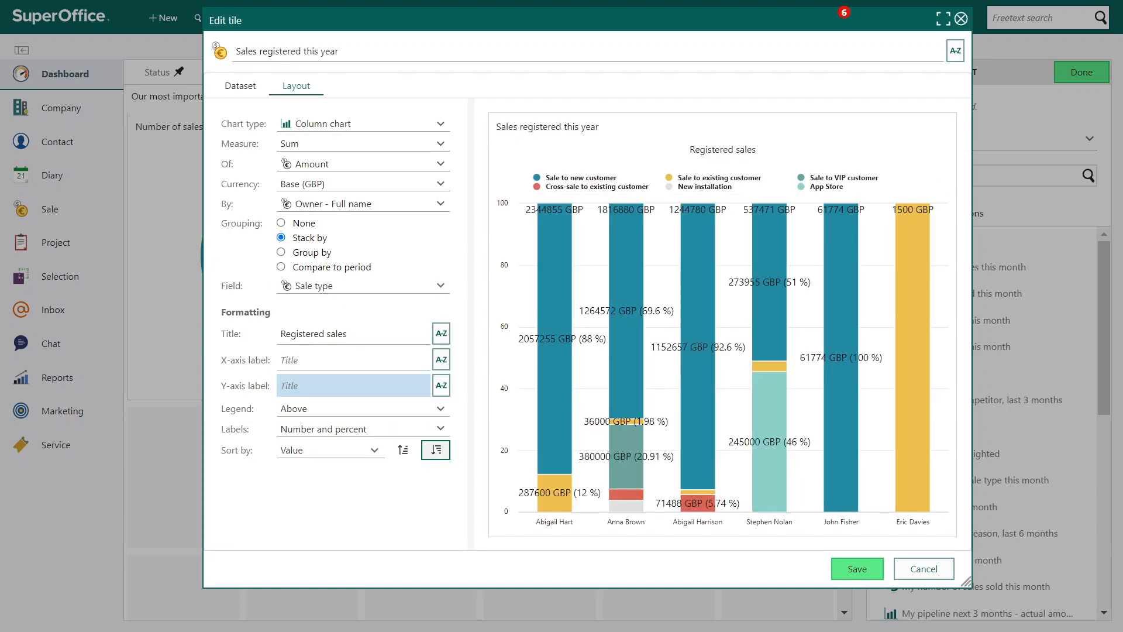
Try grouping the columns by Sale type, and switch the grouping to a comparison with the previous year
click(305, 256)
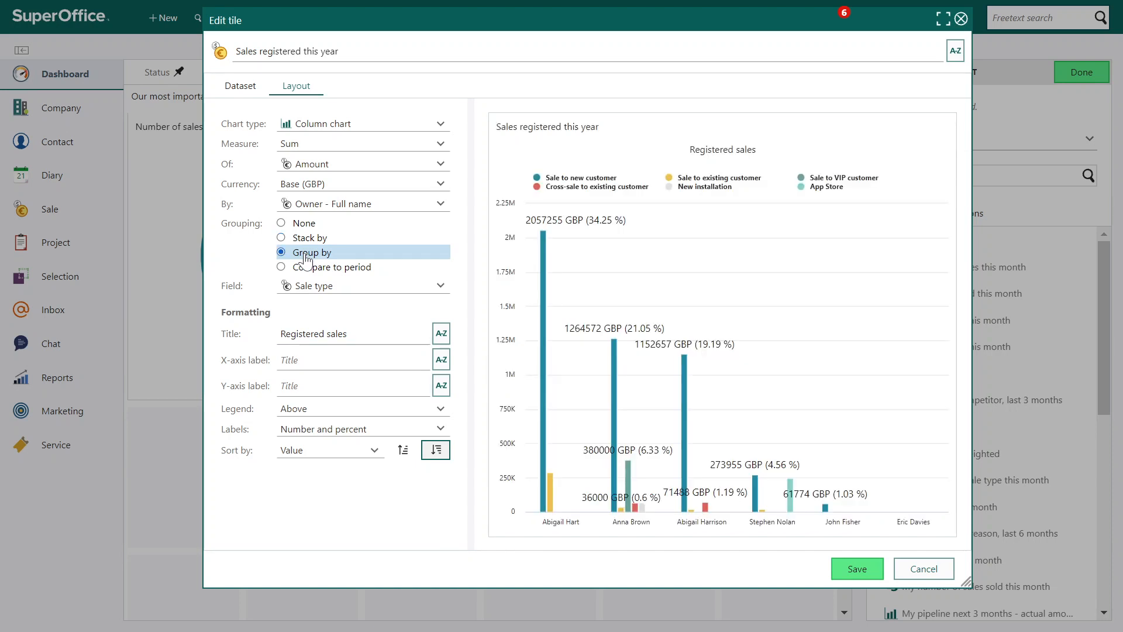
click(314, 271)
click(314, 286)
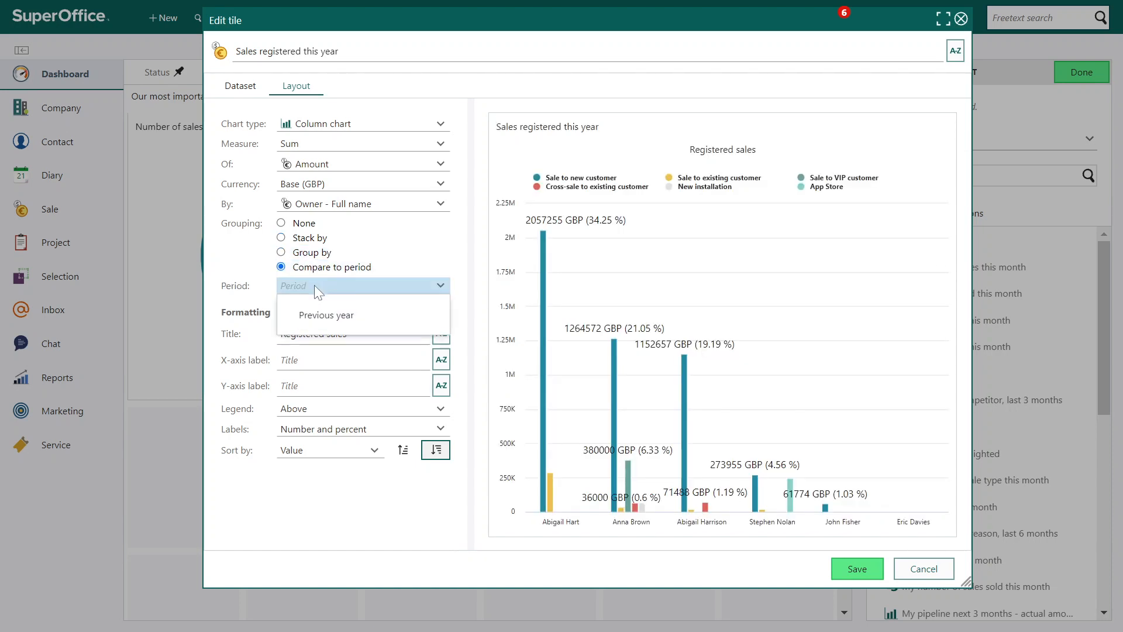
click(321, 312)
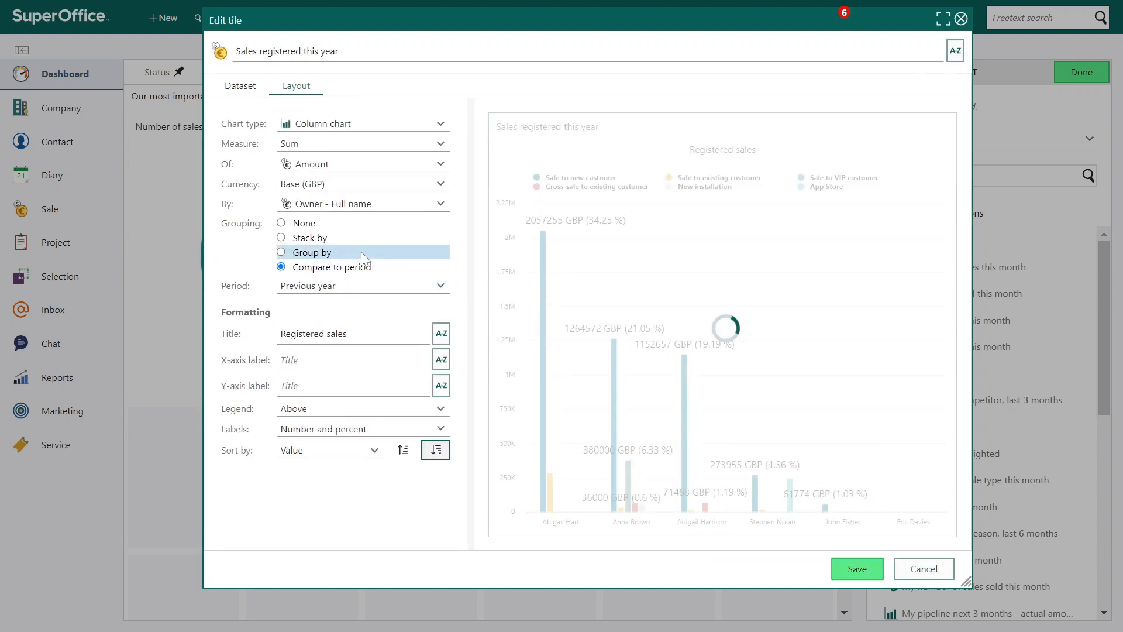
Label the chart's X-axis "Owner" and its Y-axis "Amount"
click(351, 360)
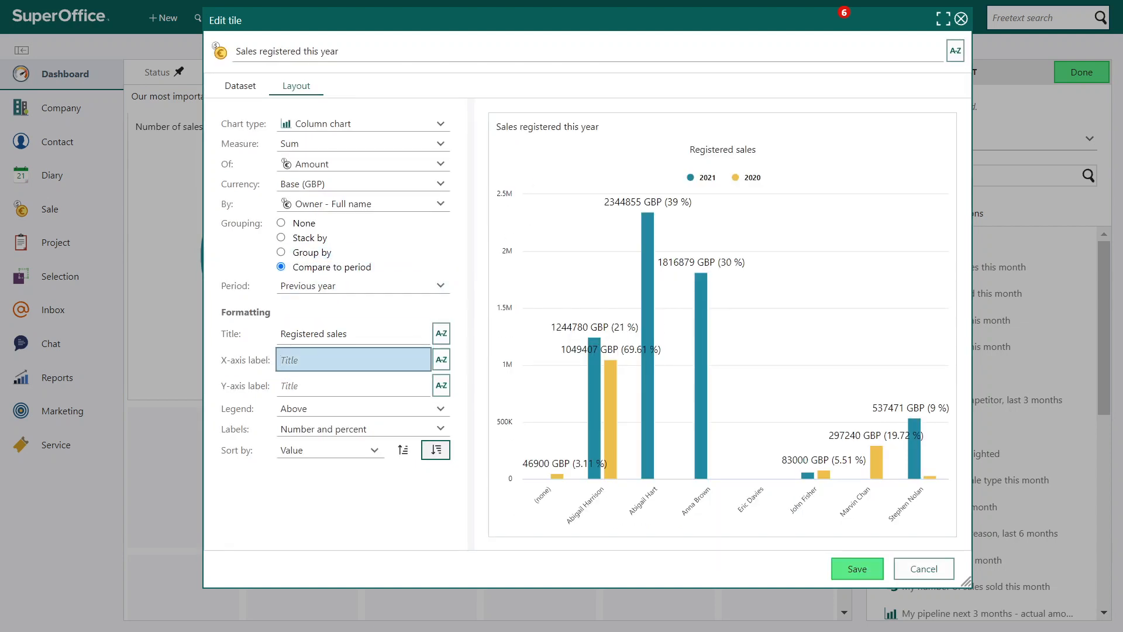
text(Owner)
click(351, 386)
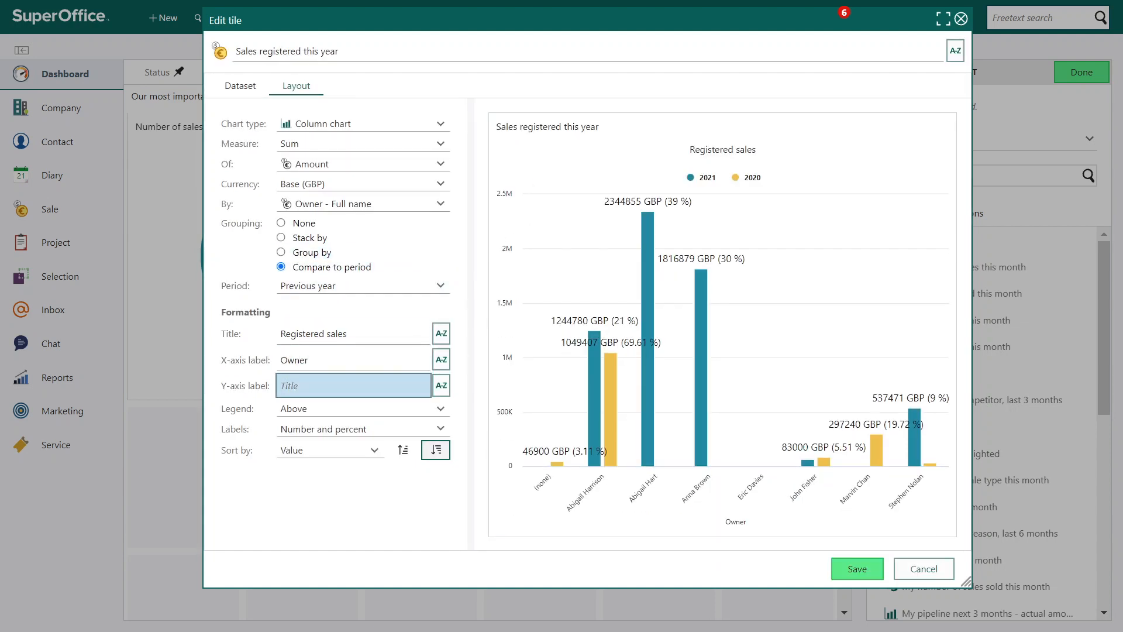
text(Amount)
click(319, 488)
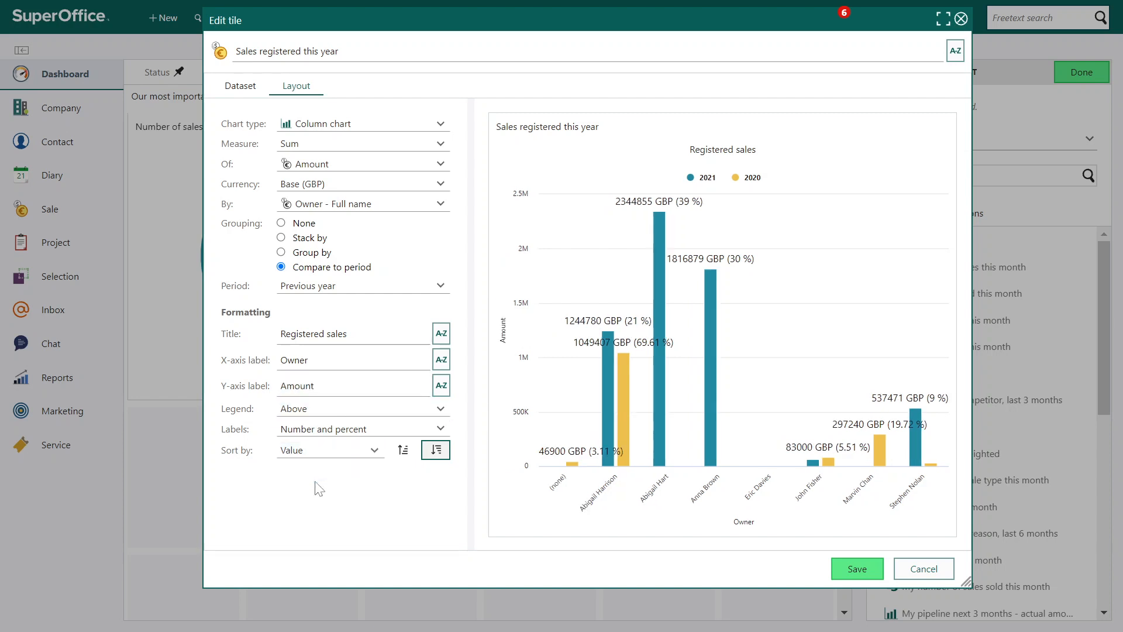
Try the Bar chart type for the tile and switch it to Line chart
click(409, 128)
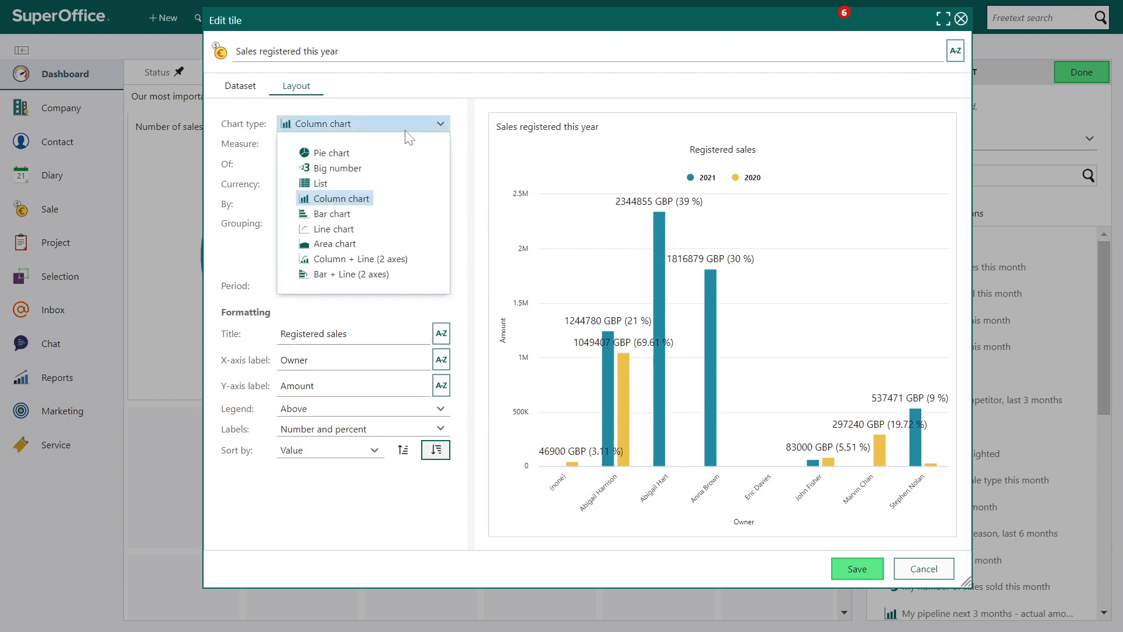
click(342, 215)
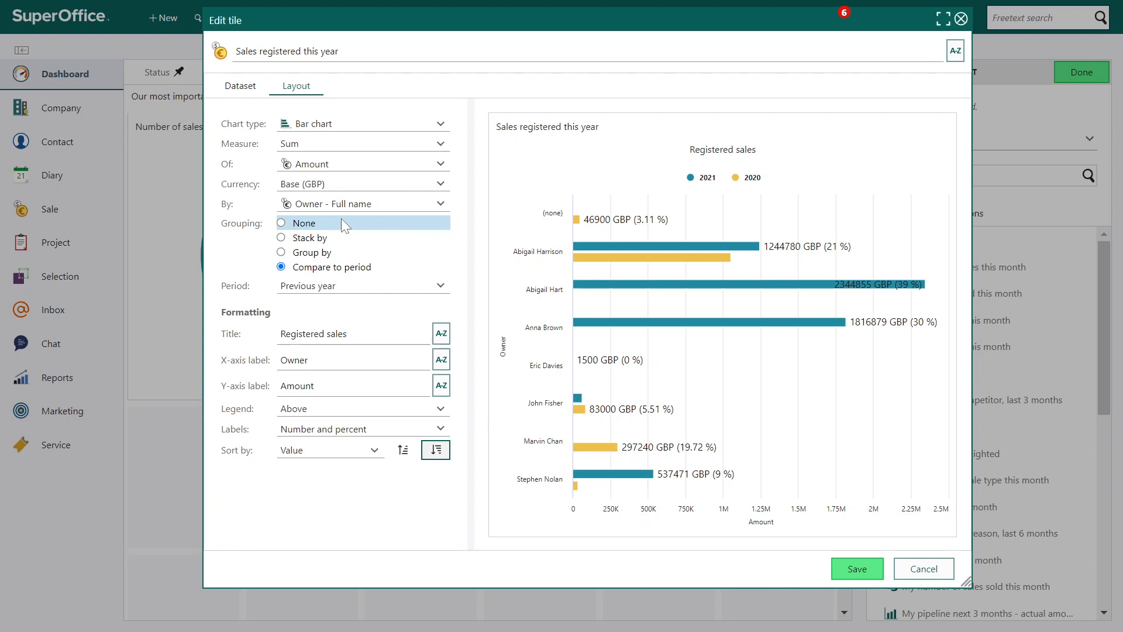
click(384, 125)
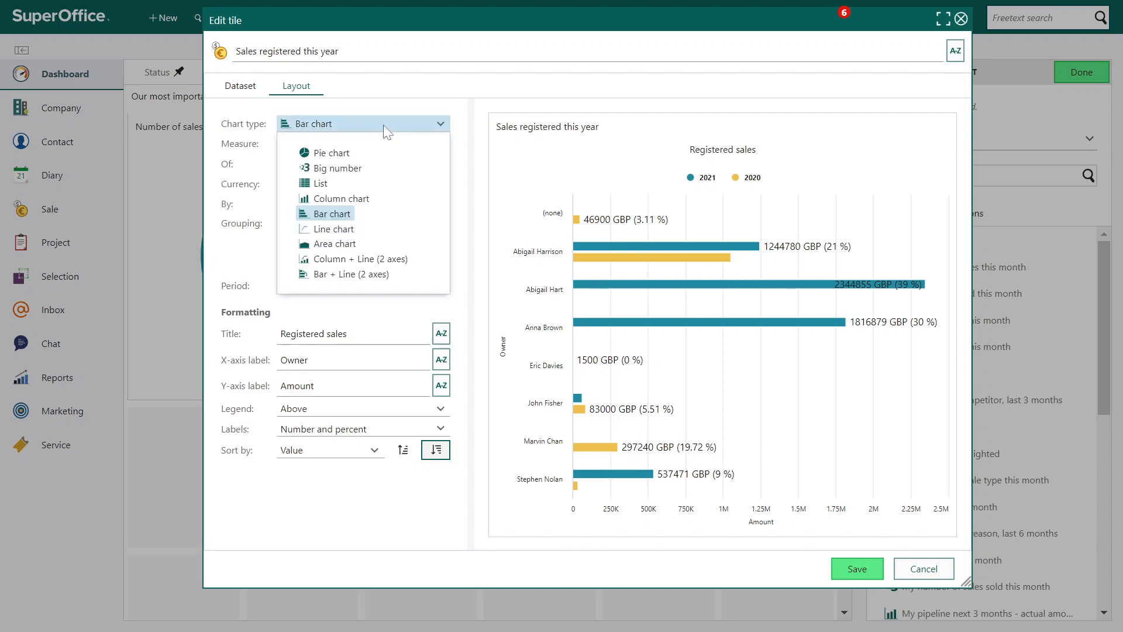
click(340, 230)
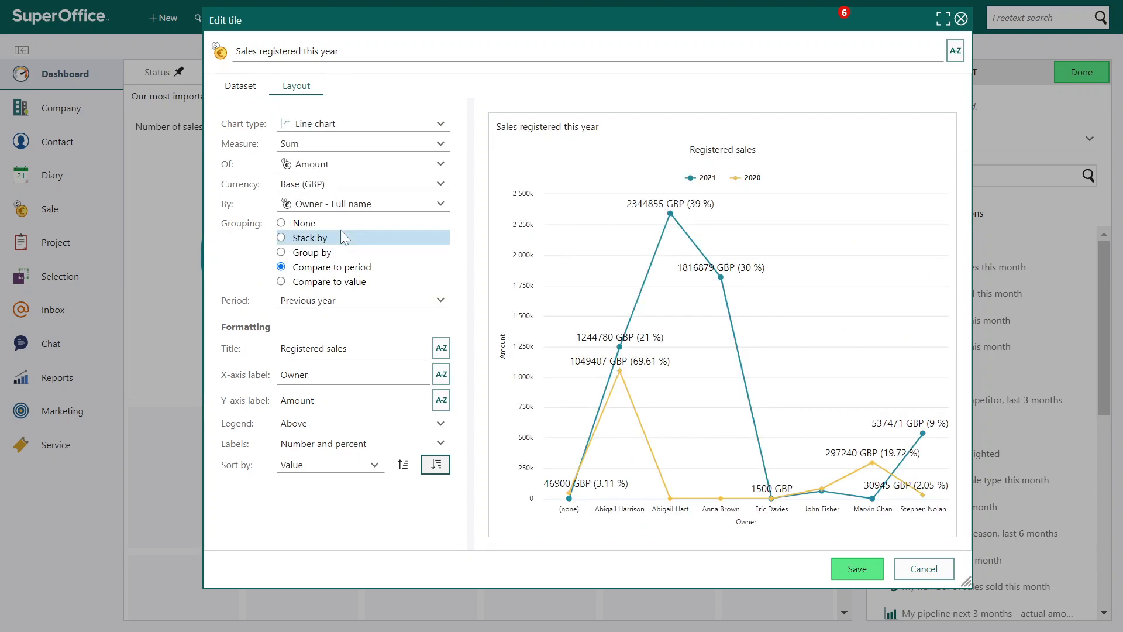
Try the Stack by and Group by options on the line chart, and return to Compare to period
click(305, 240)
click(313, 253)
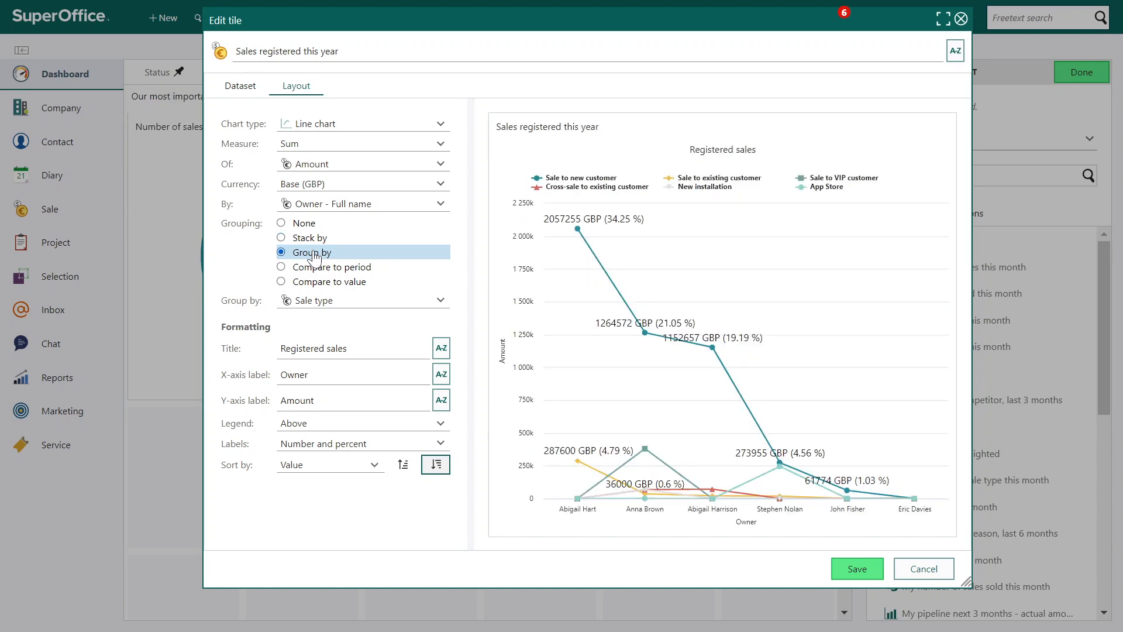
click(321, 269)
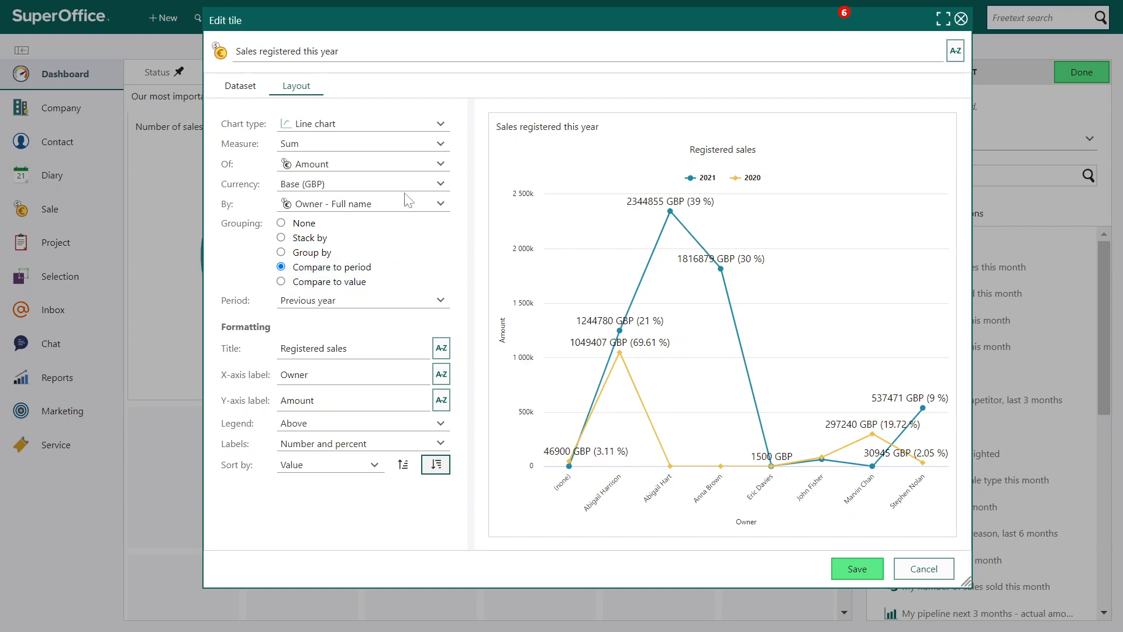
Try an Area chart stacked by Sale type, and switch the chart type to Column + Line (2 axes)
click(381, 138)
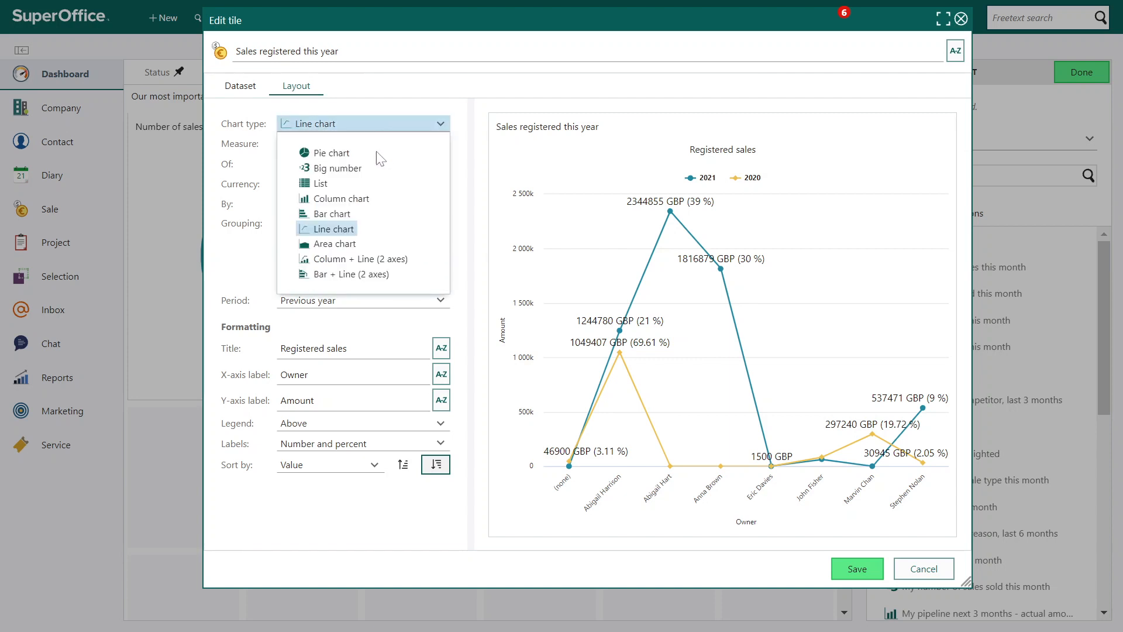
click(335, 244)
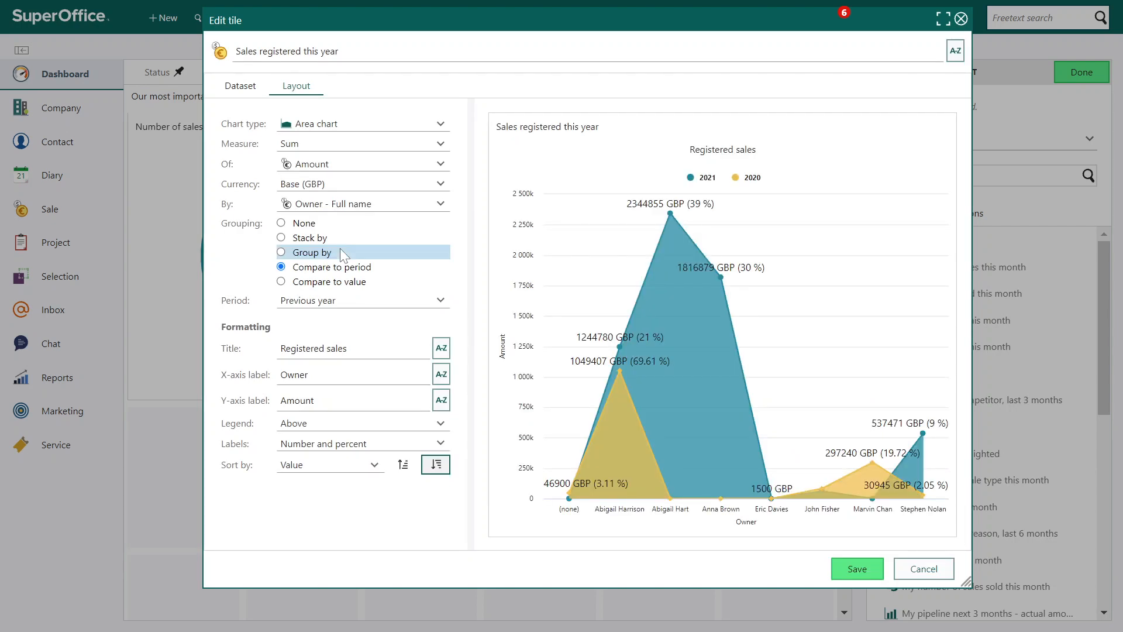
click(295, 238)
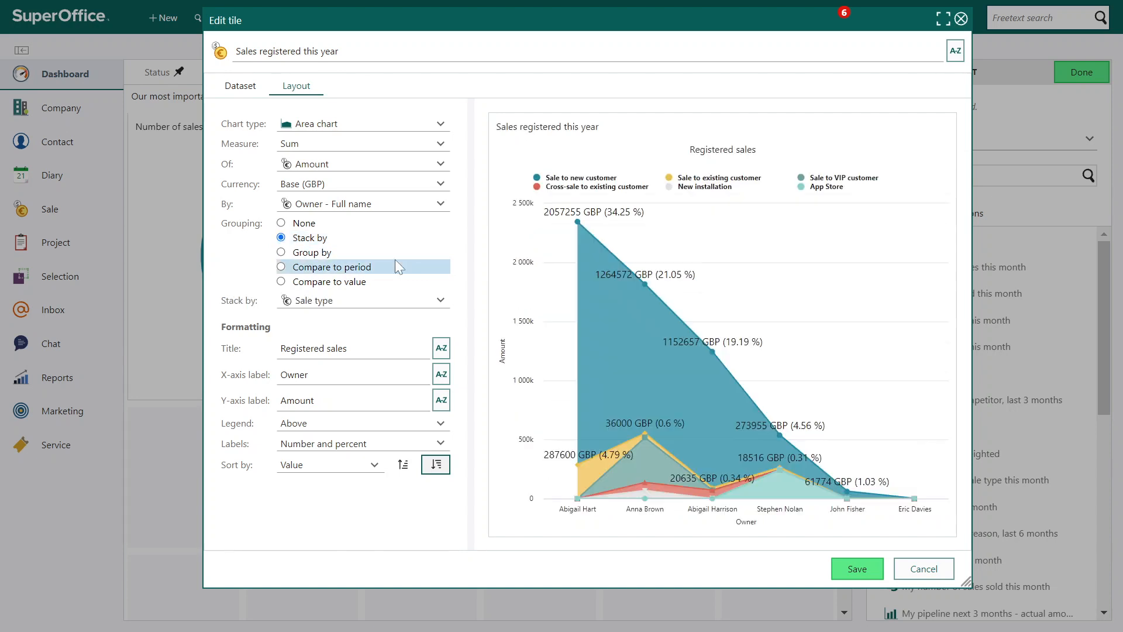
click(381, 124)
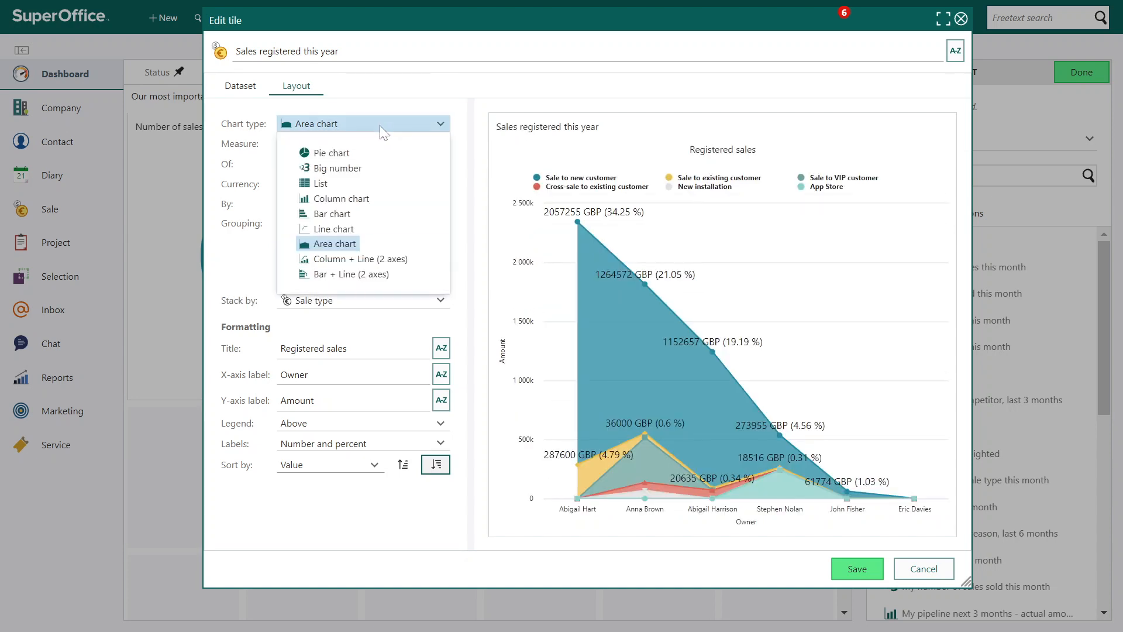
click(357, 260)
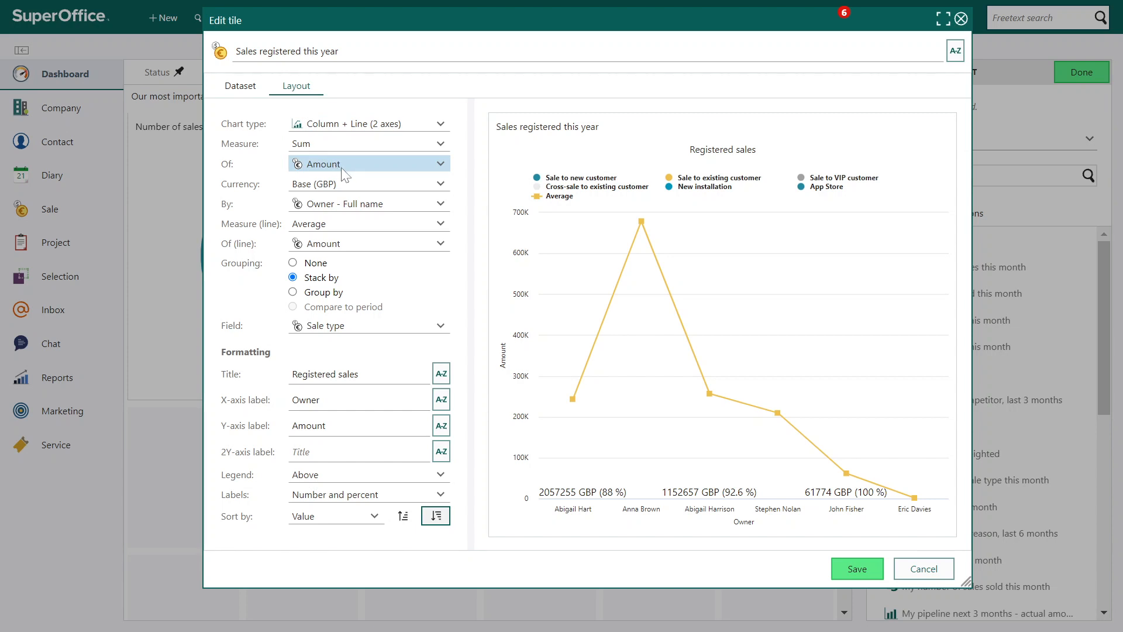
Break the Column + Line chart down by Sale date instead of by owner
click(355, 202)
text(ownersal)
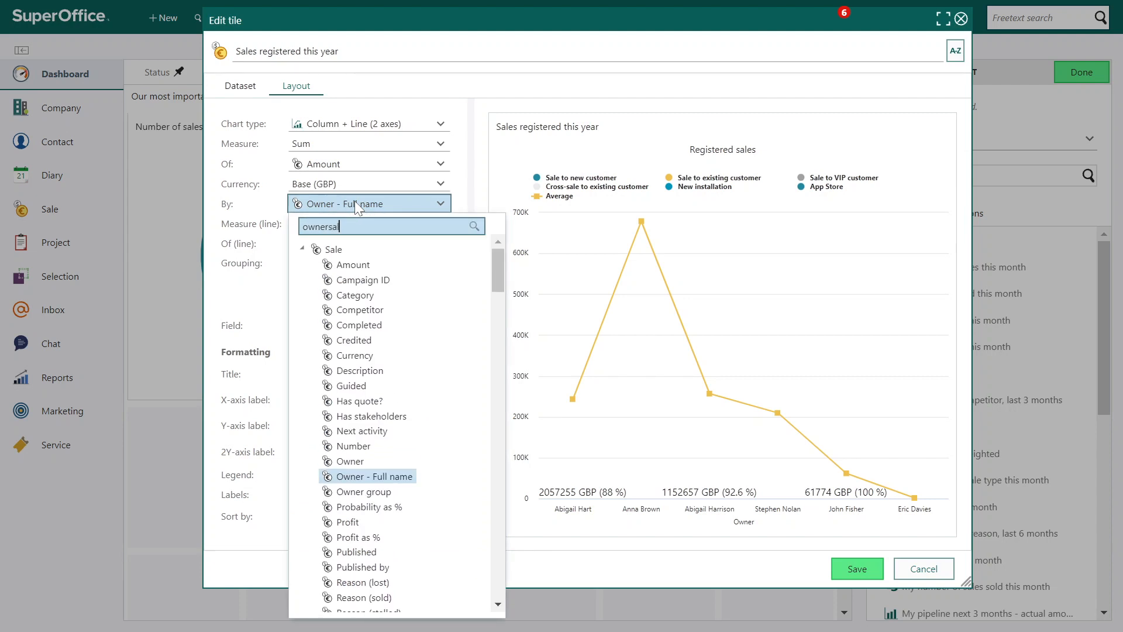
key(BackSpace)
key(BackSpace)
key(BackSpace)
key(BackSpace)
key(BackSpace)
key(BackSpace)
key(BackSpace)
text(sale)
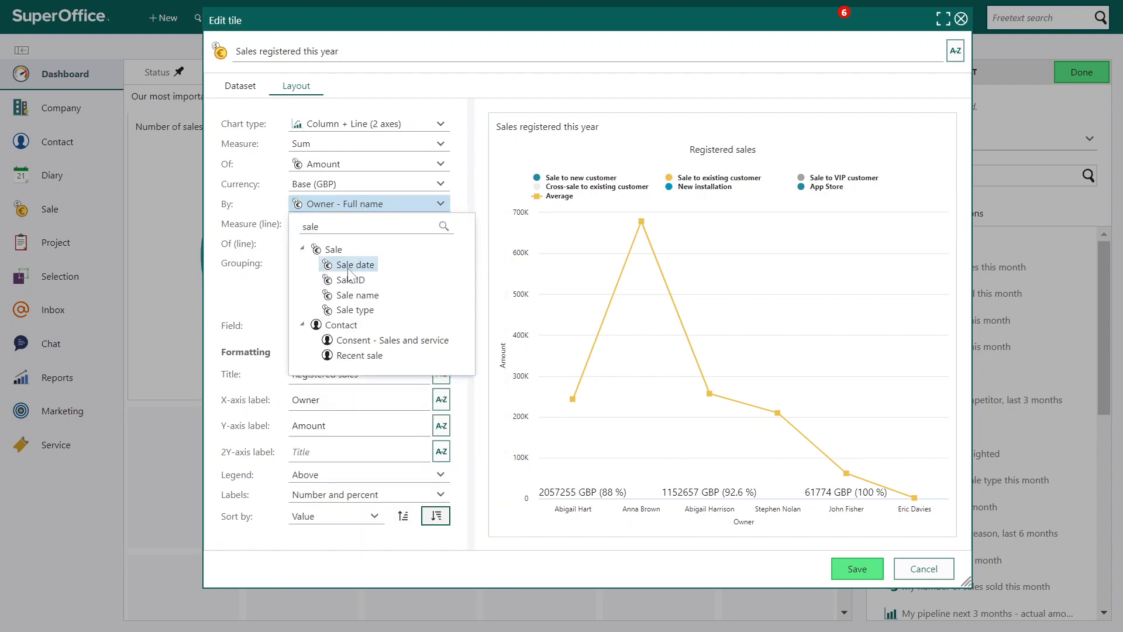
click(347, 265)
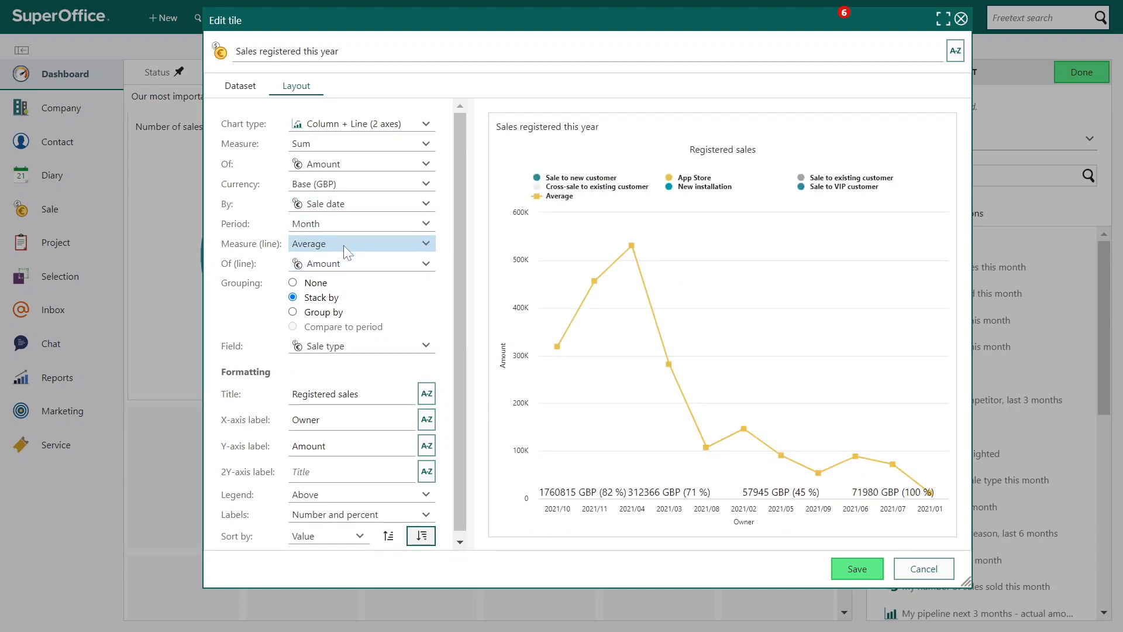
Set the chart's line measure to Count of Sale ID
click(343, 245)
click(334, 272)
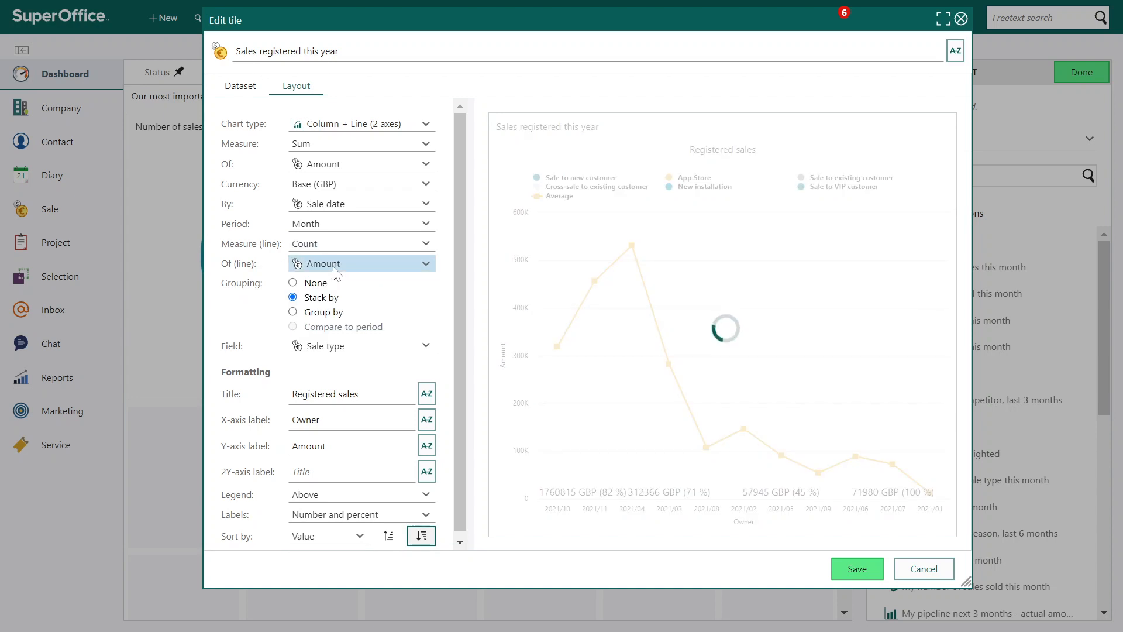
click(332, 271)
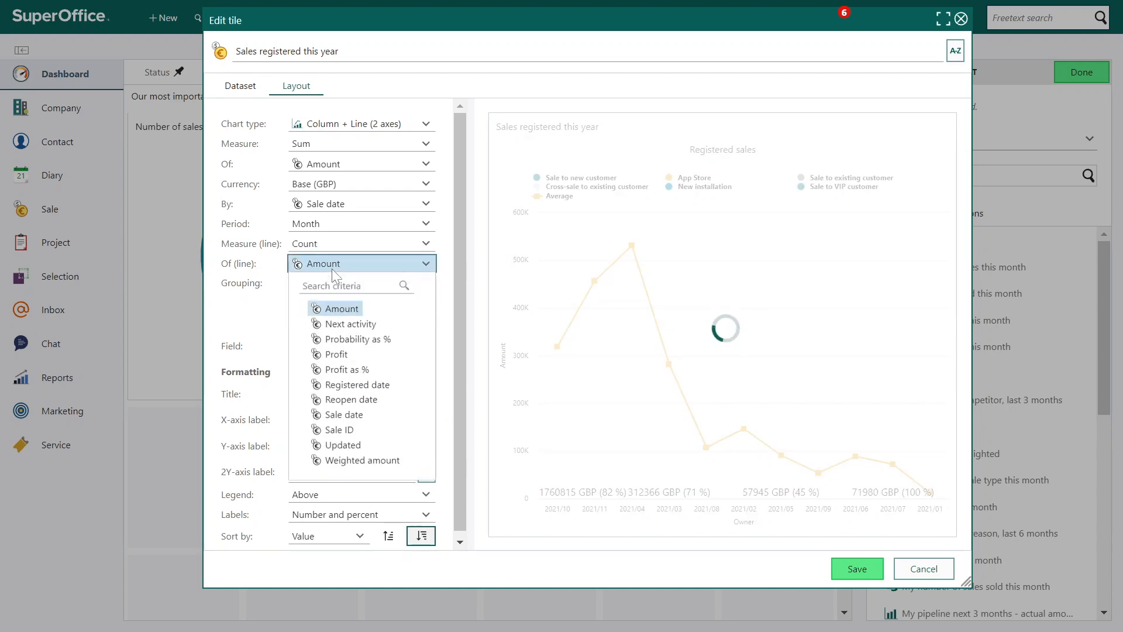
text(sale)
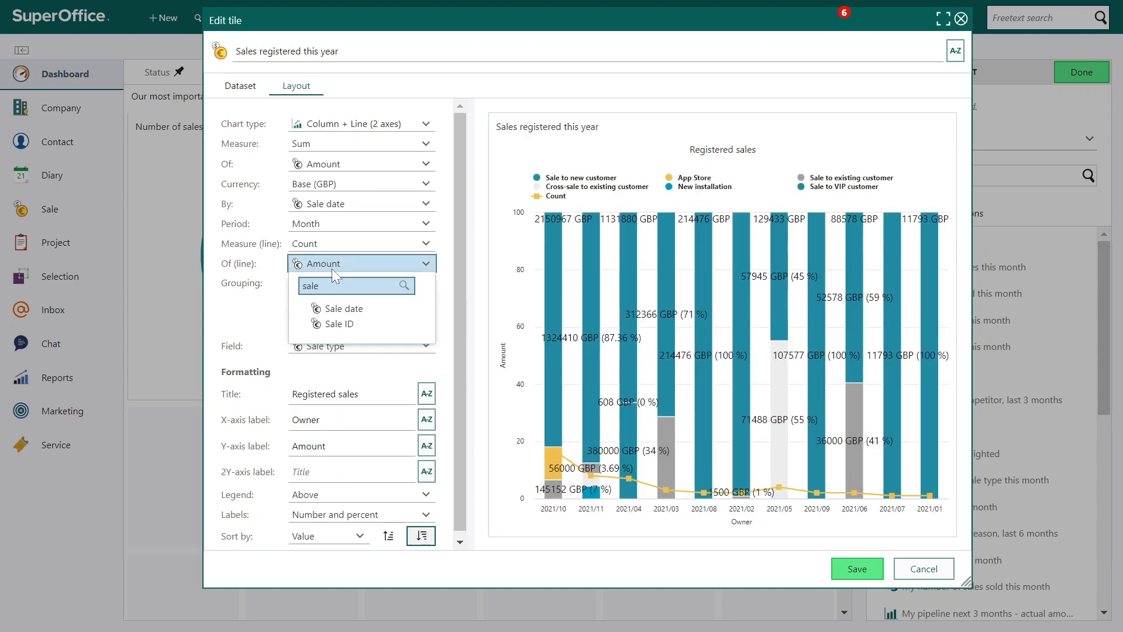
click(348, 325)
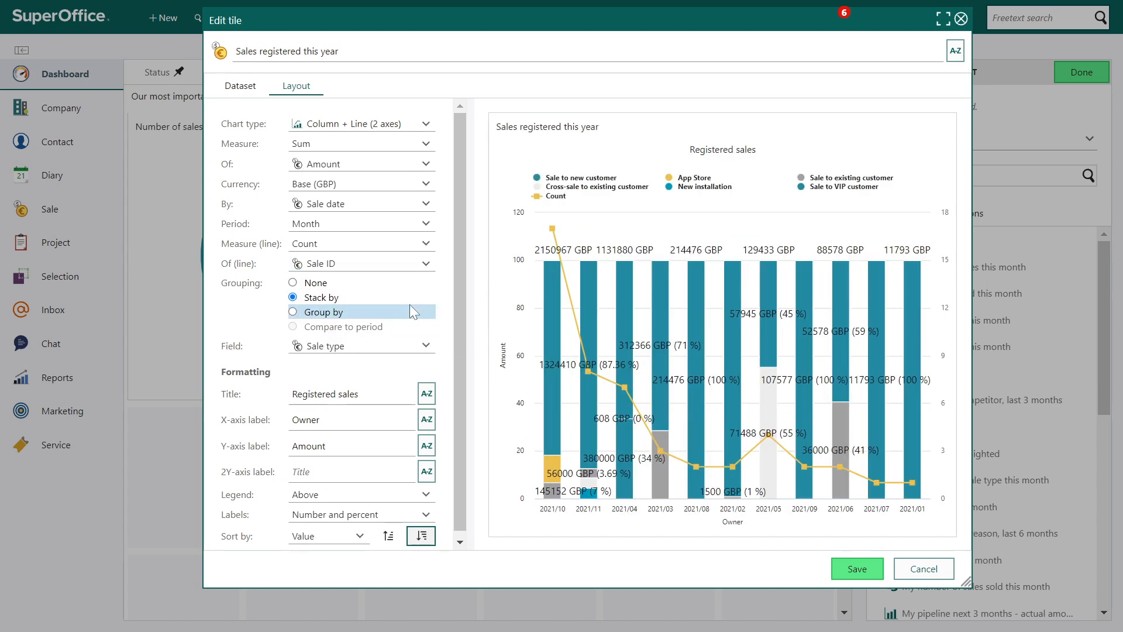
Clear the Sale type stacking field and try the Bar + Line (2 axes) chart type
click(409, 346)
text(sale)
click(408, 346)
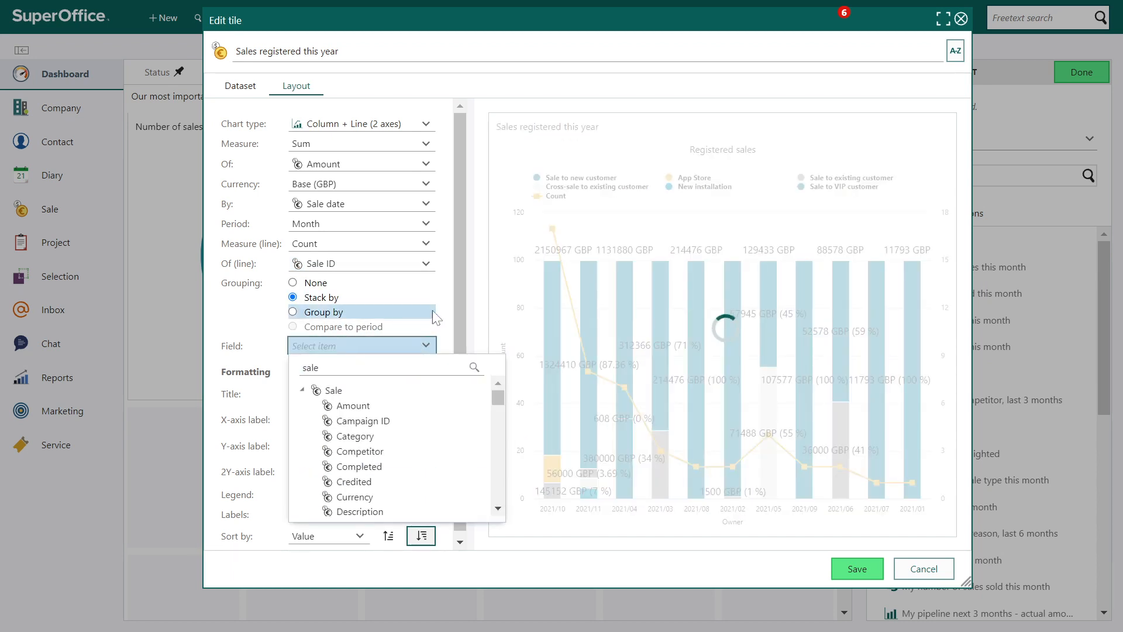
click(266, 328)
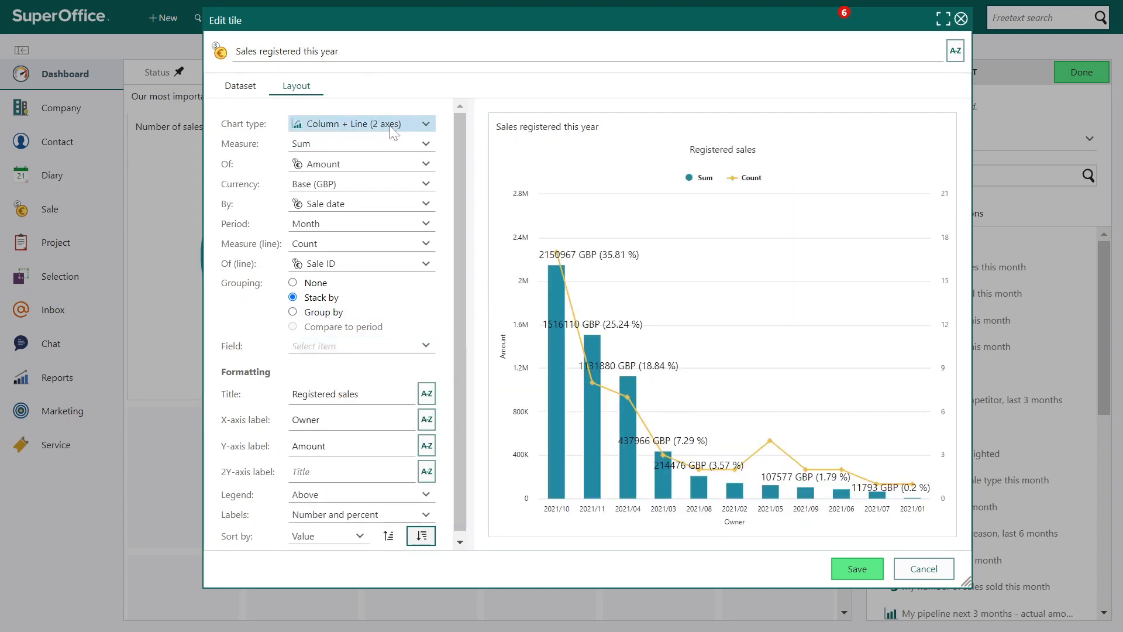
click(392, 126)
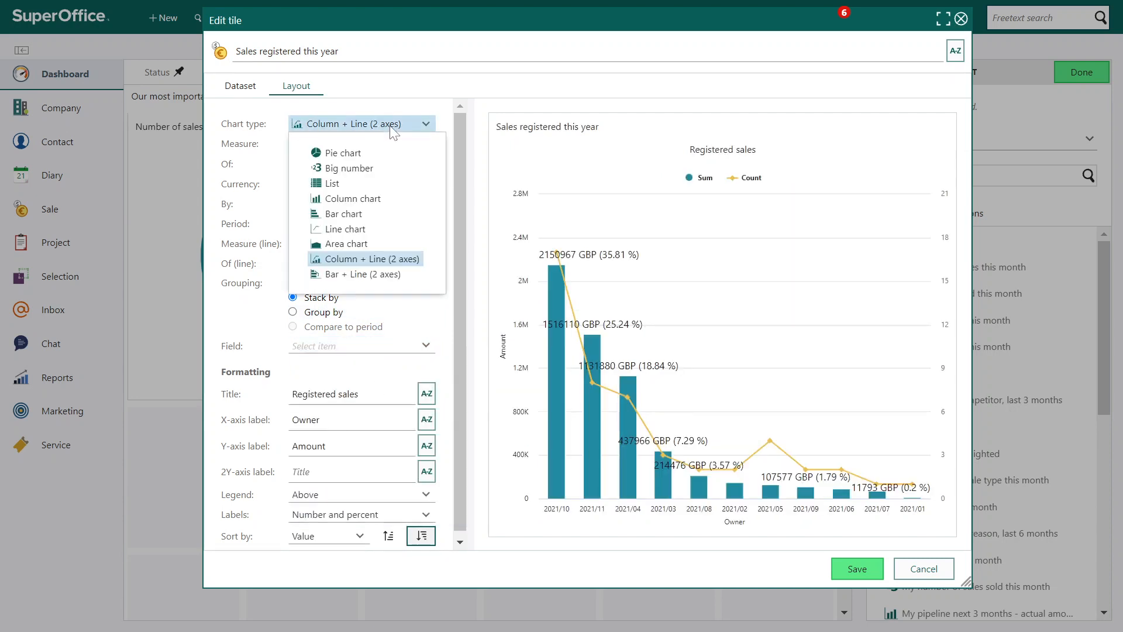
click(380, 273)
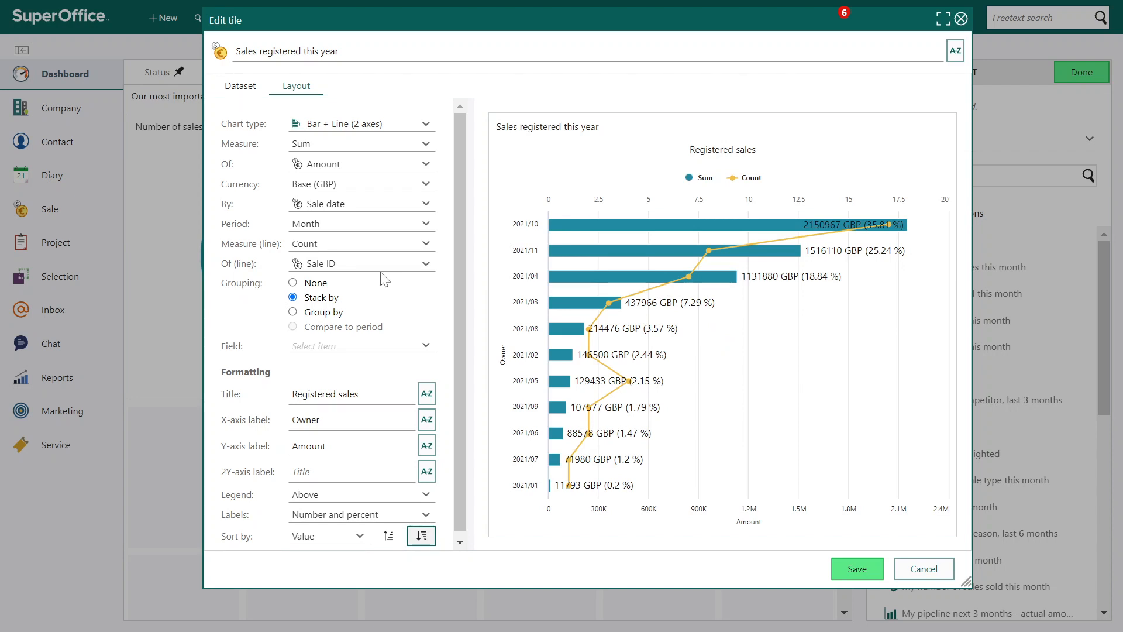
Change the tile's chart type to List and break the amounts down by Sale ID
click(409, 123)
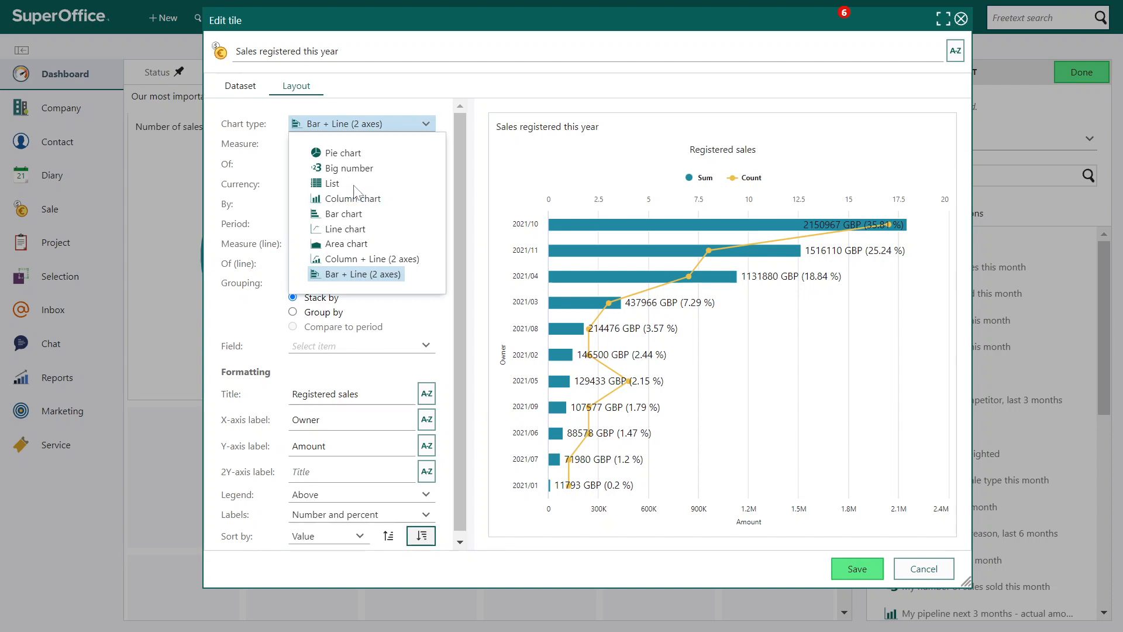
click(339, 183)
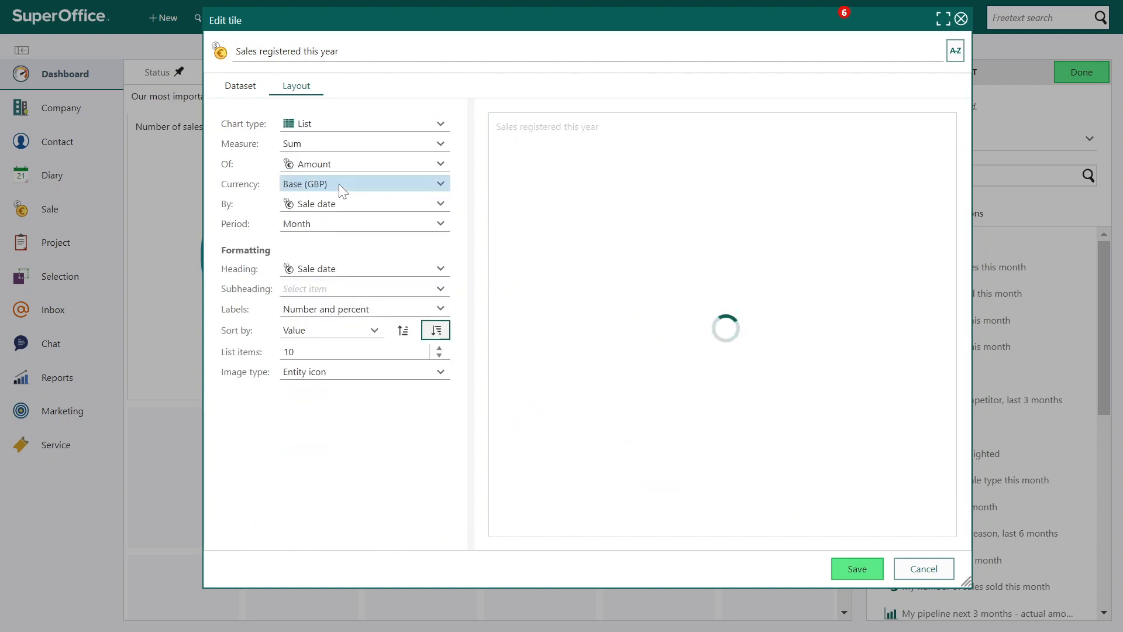
click(401, 206)
text(sale id)
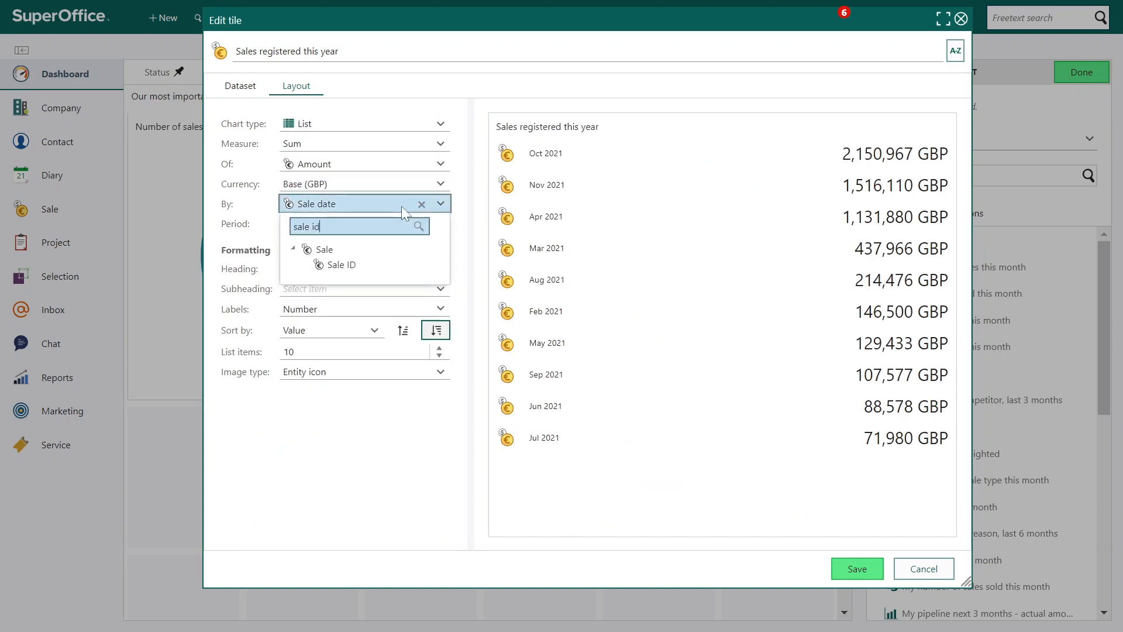
click(346, 263)
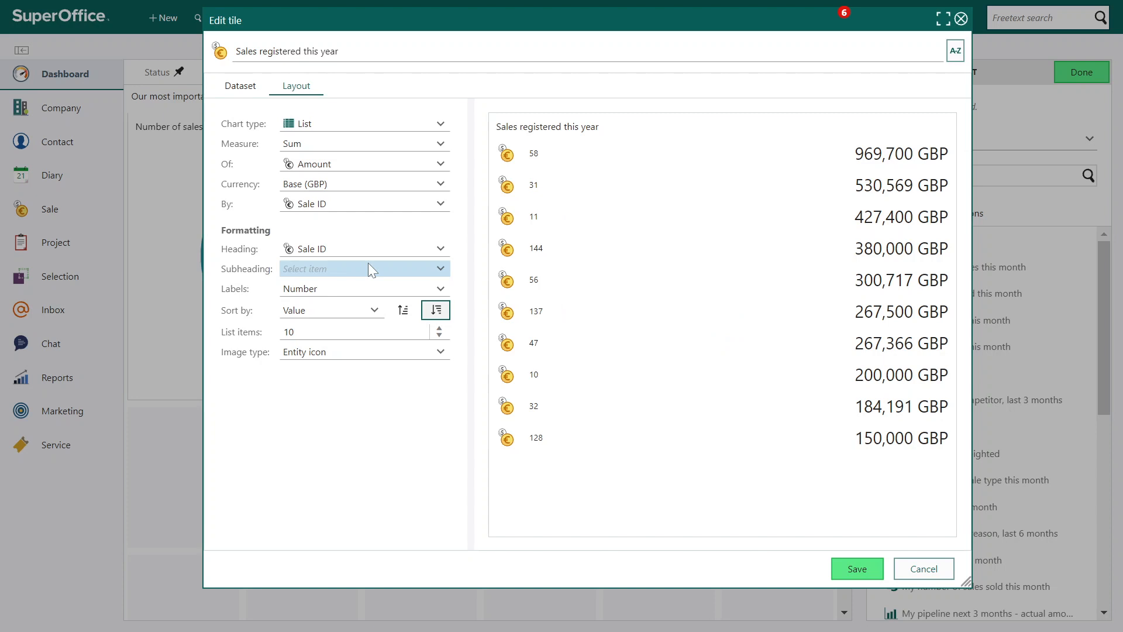
Use Sale name as the list's heading and Owner - Full name as its subheading
click(378, 254)
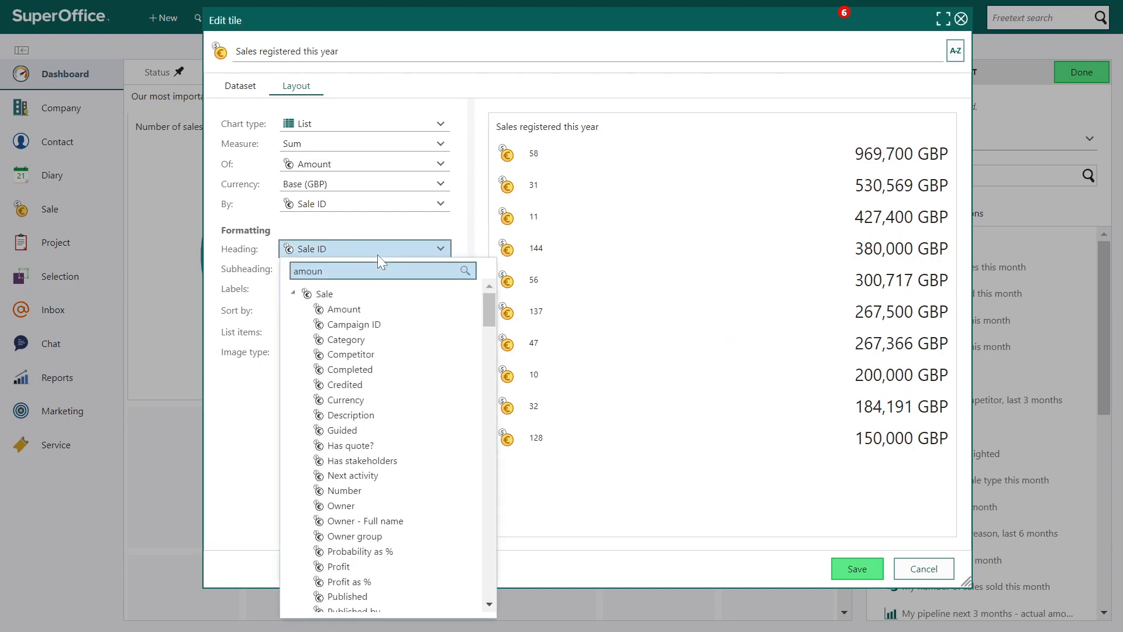
key(BackSpace)
key(BackSpace)
key(BackSpace)
key(BackSpace)
key(BackSpace)
text(name)
click(347, 344)
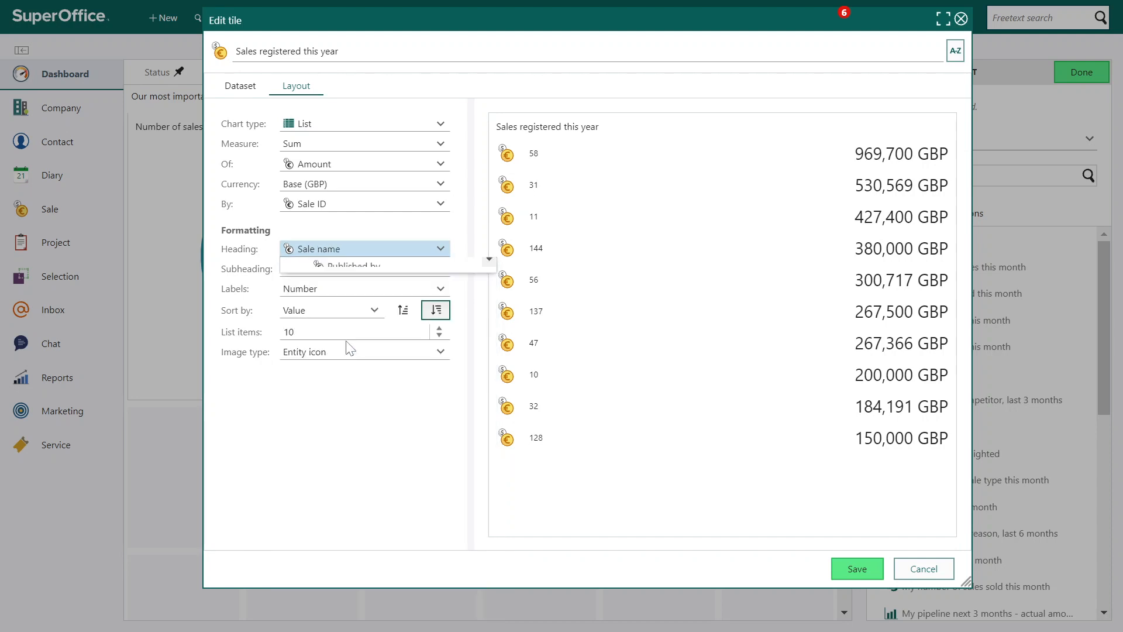
click(360, 270)
text(owner)
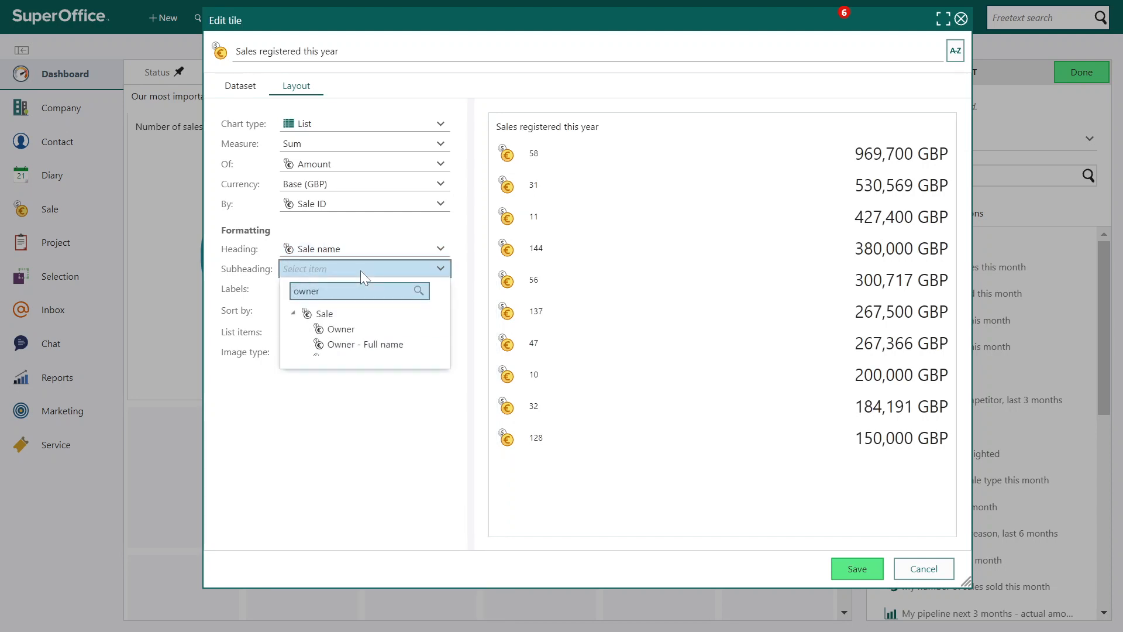
click(351, 344)
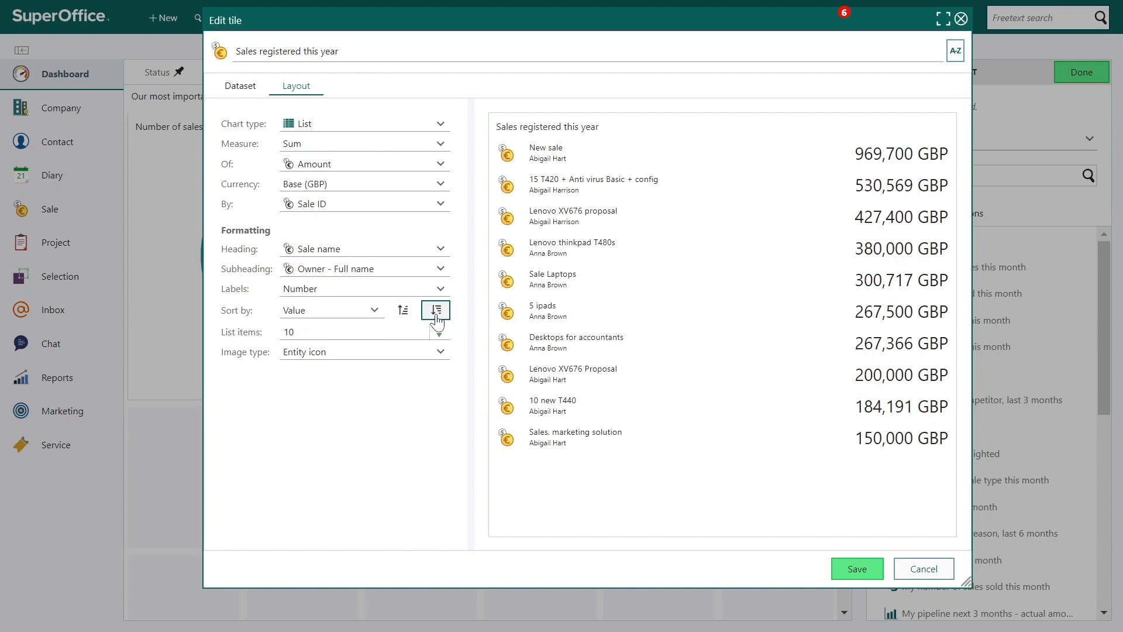
Limit the list to 5 items and save the tile
click(252, 339)
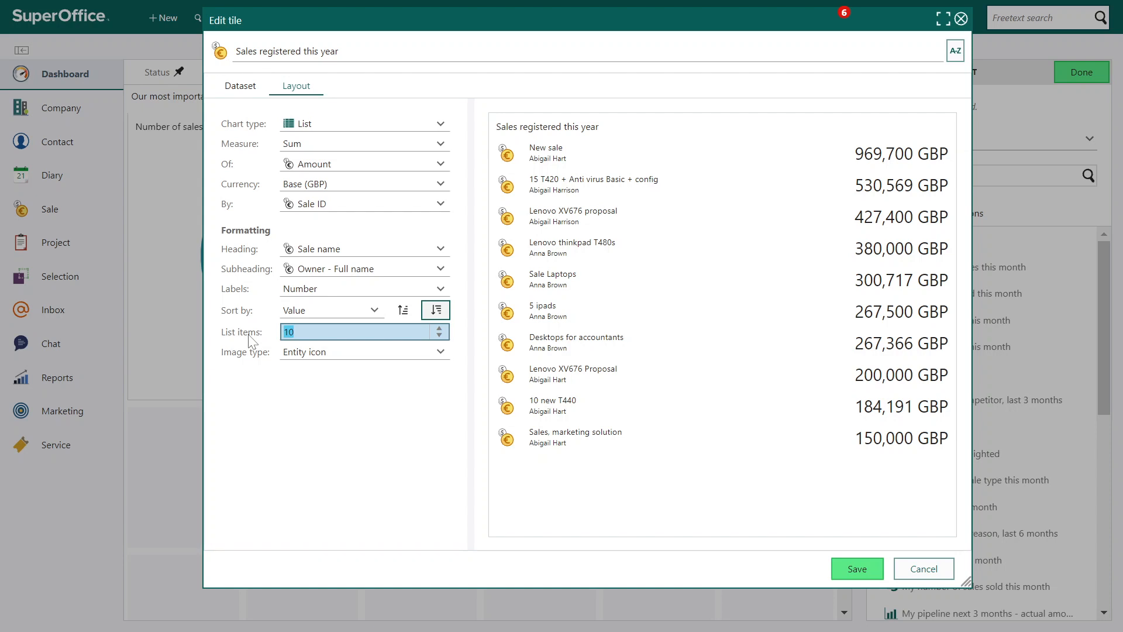
text(5)
key(Tab)
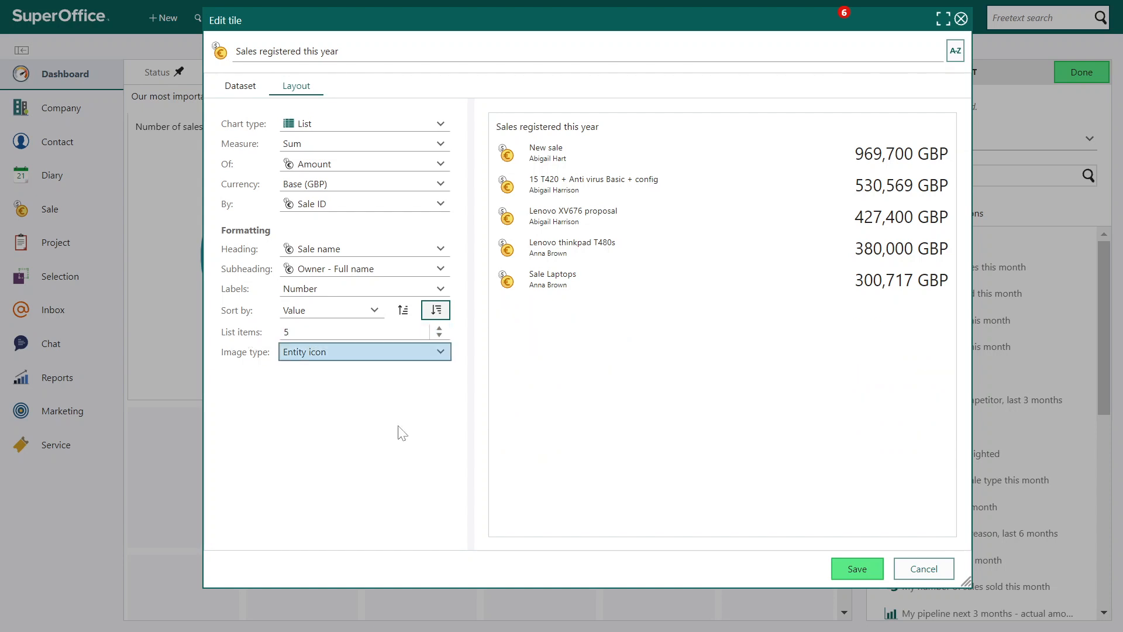
click(856, 570)
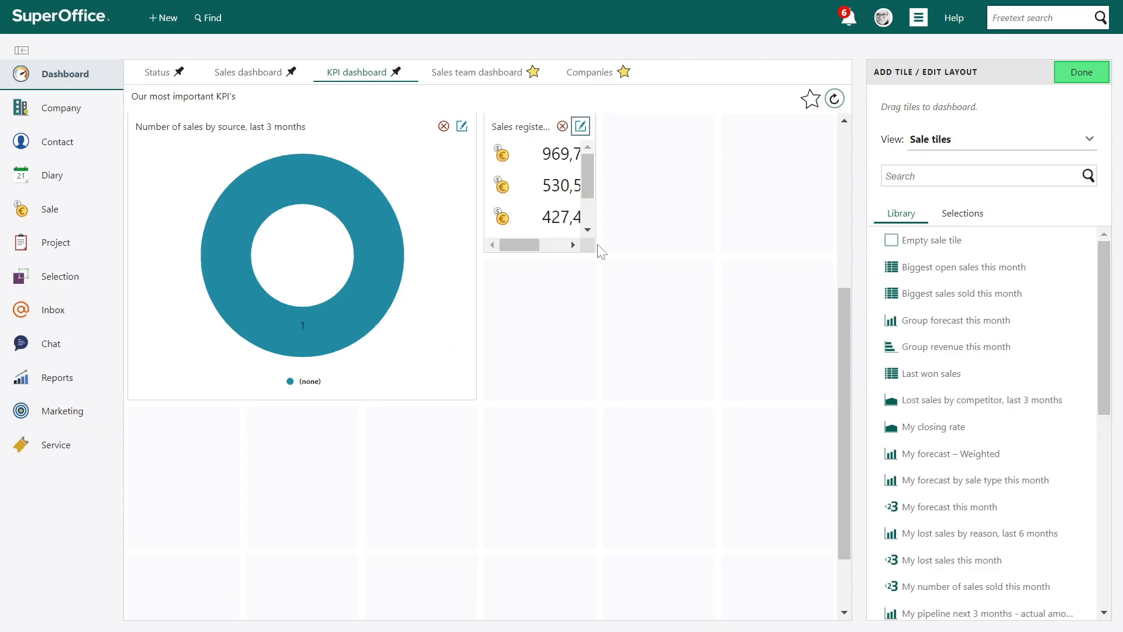
Enlarge the Sales registered this year tile to three columns by two rows and finish editing the layout
drag(595, 251, 810, 371)
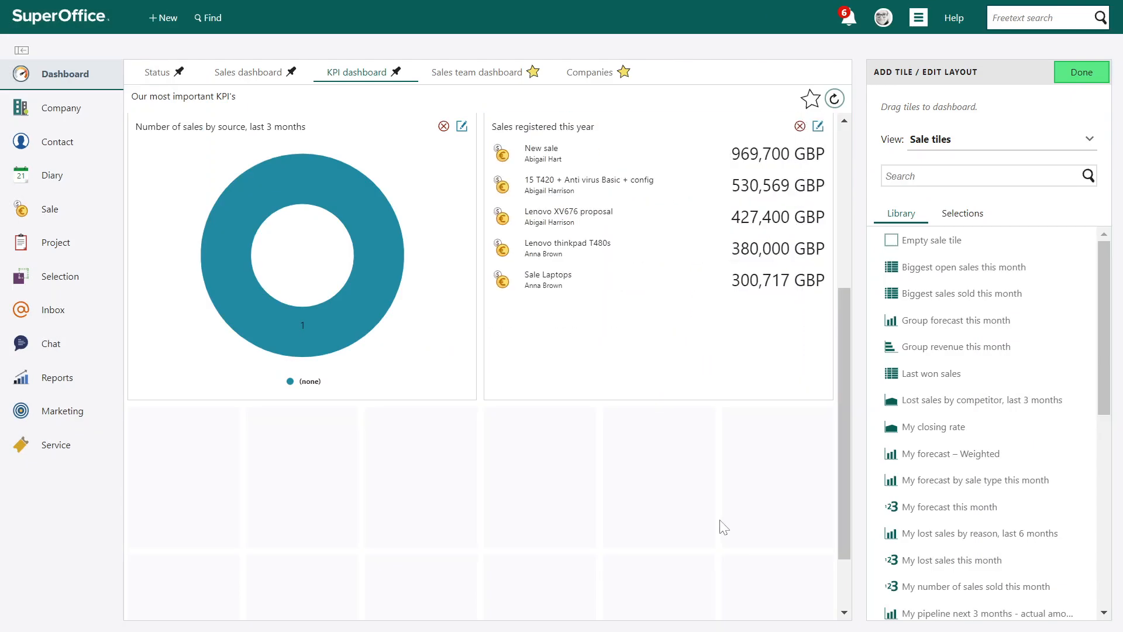
click(1075, 72)
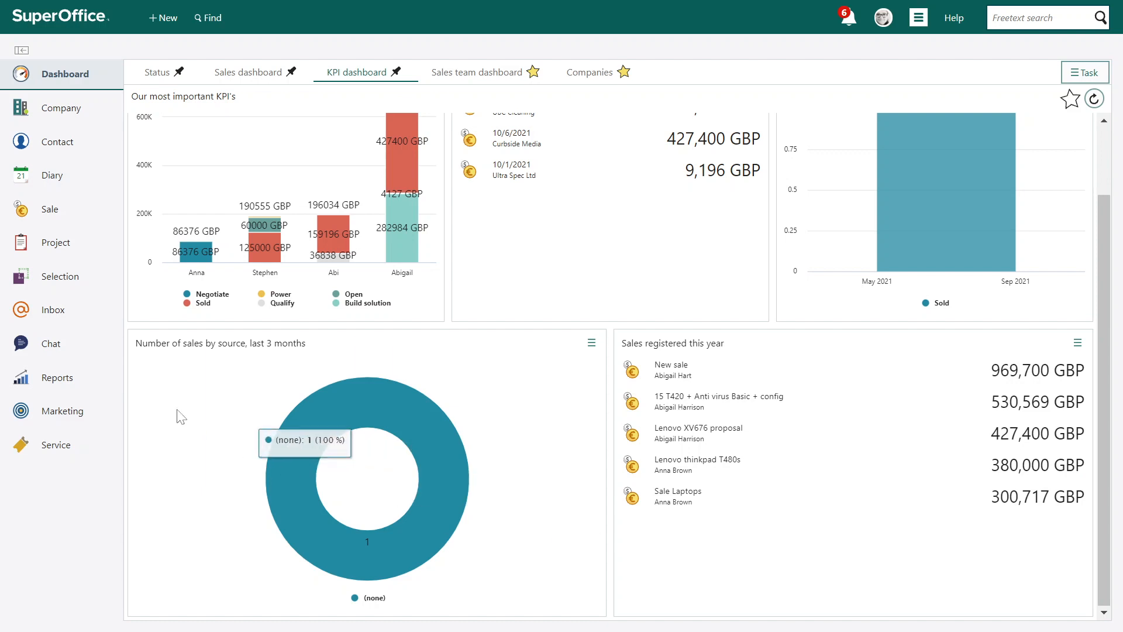
Choose the Requests by customer category chart for the Closed requests selection and open its chart settings
mouse_move(47, 279)
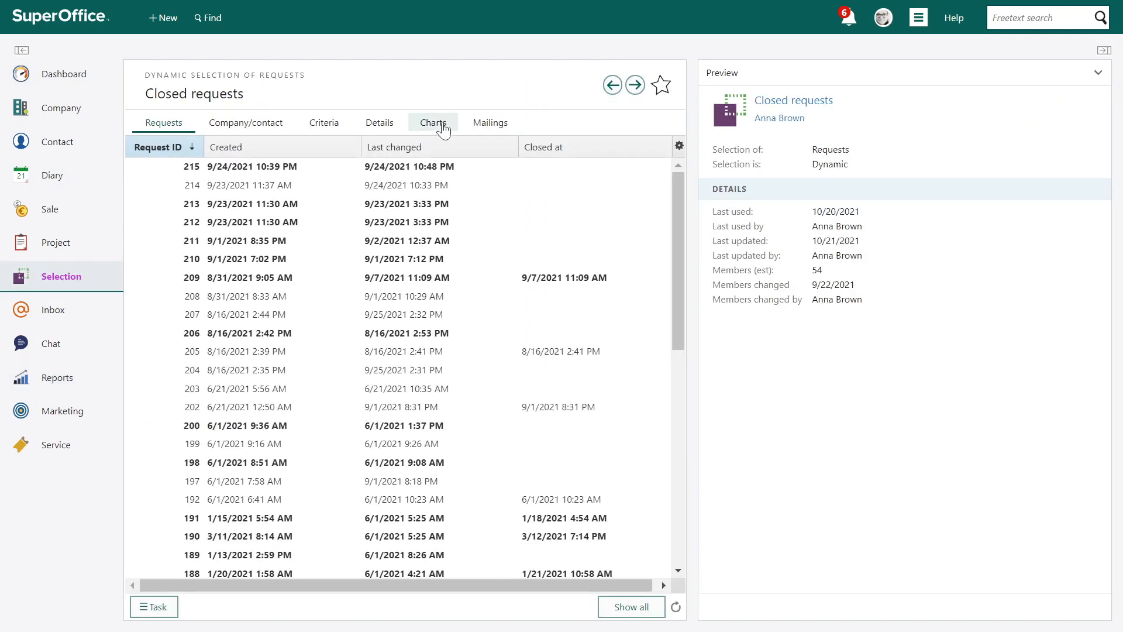
click(444, 127)
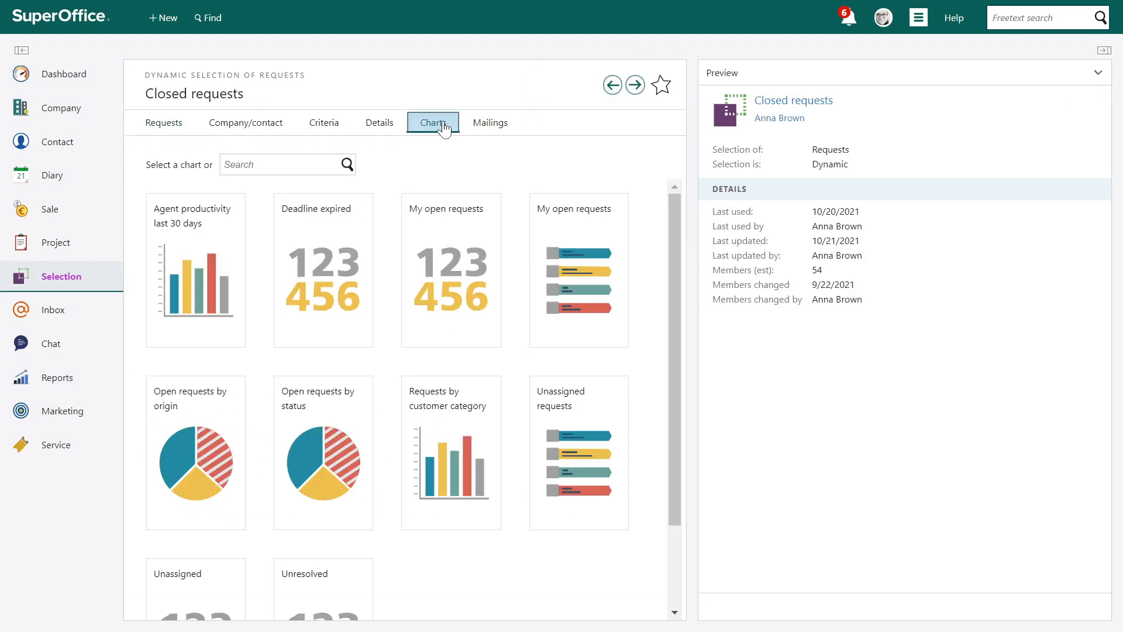
scroll(283, 434, down, 2)
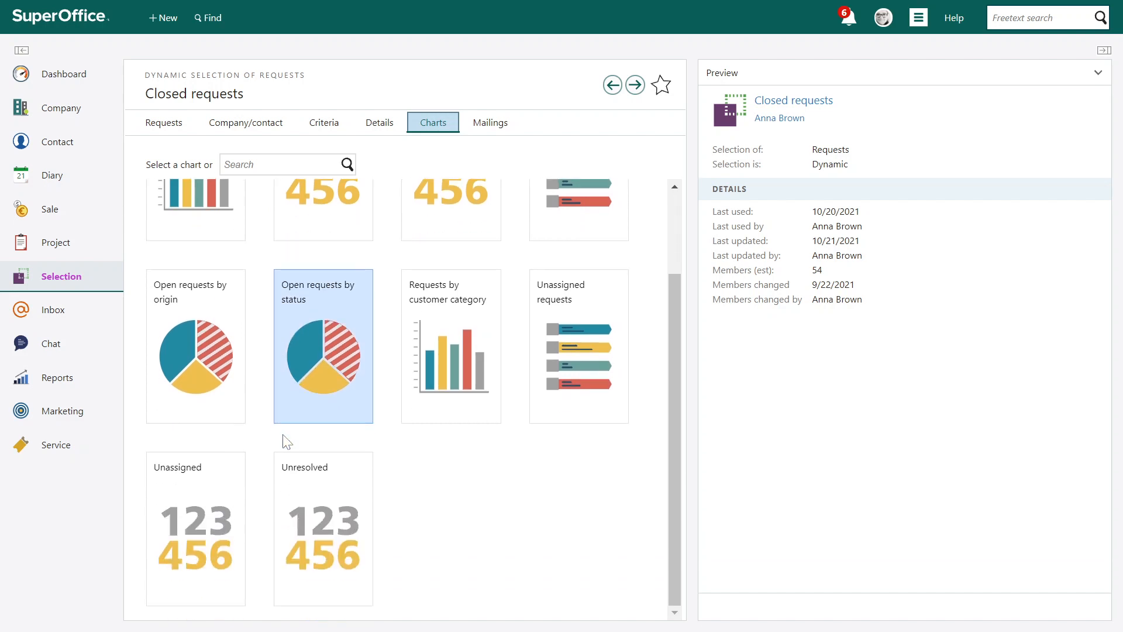
click(449, 401)
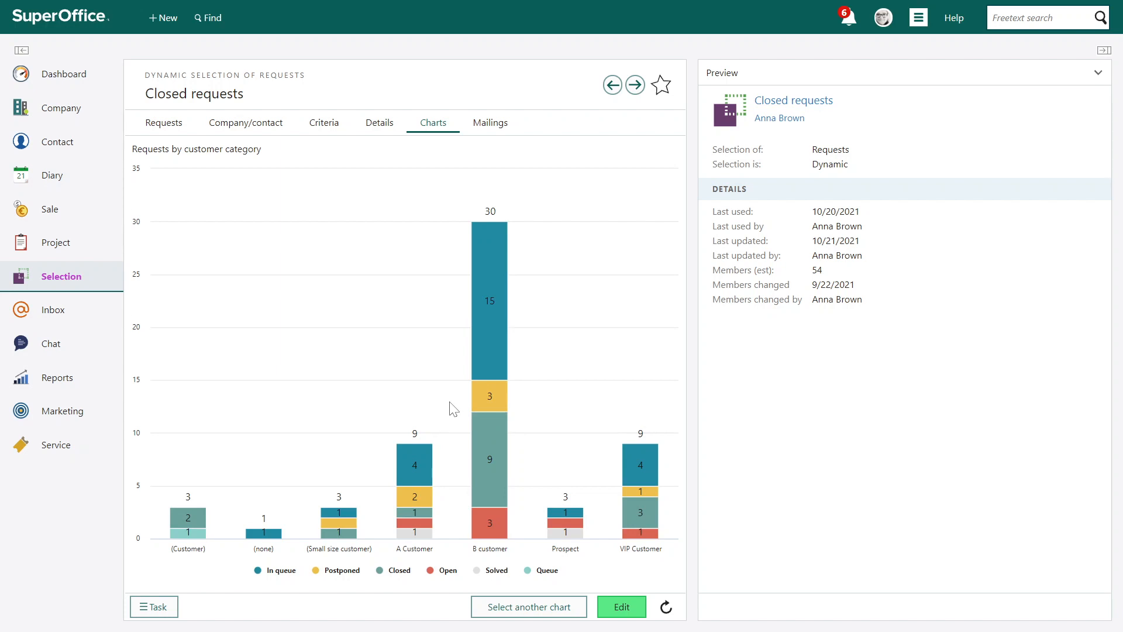
click(621, 607)
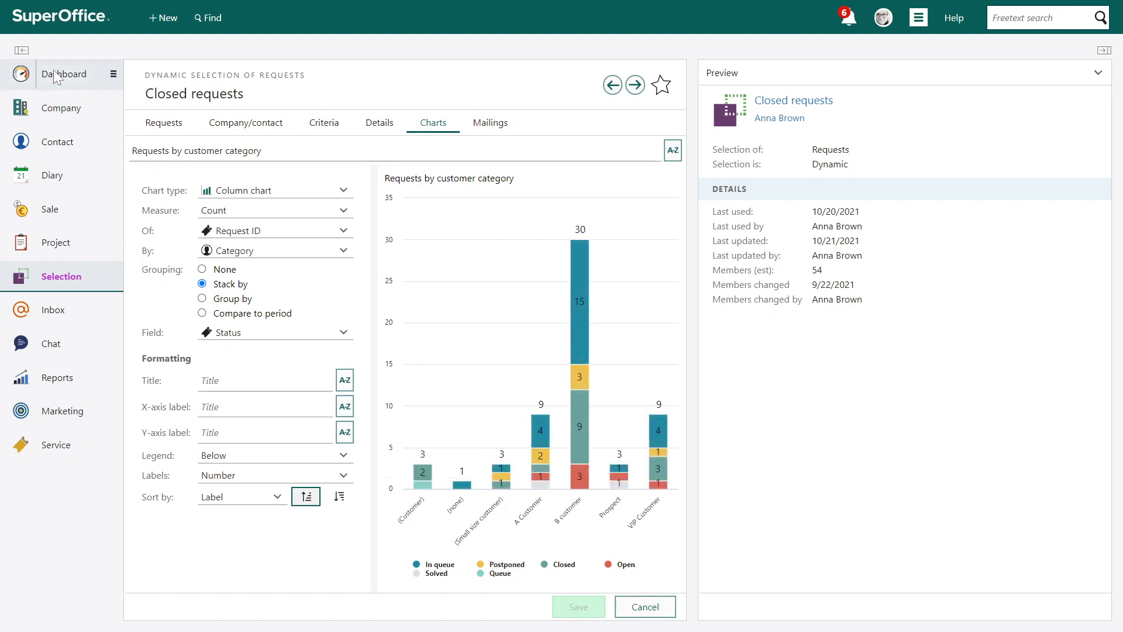
Add the Closed requests (Requests by customer category) selection tile from the Request tiles to the KPI dashboard
click(20, 77)
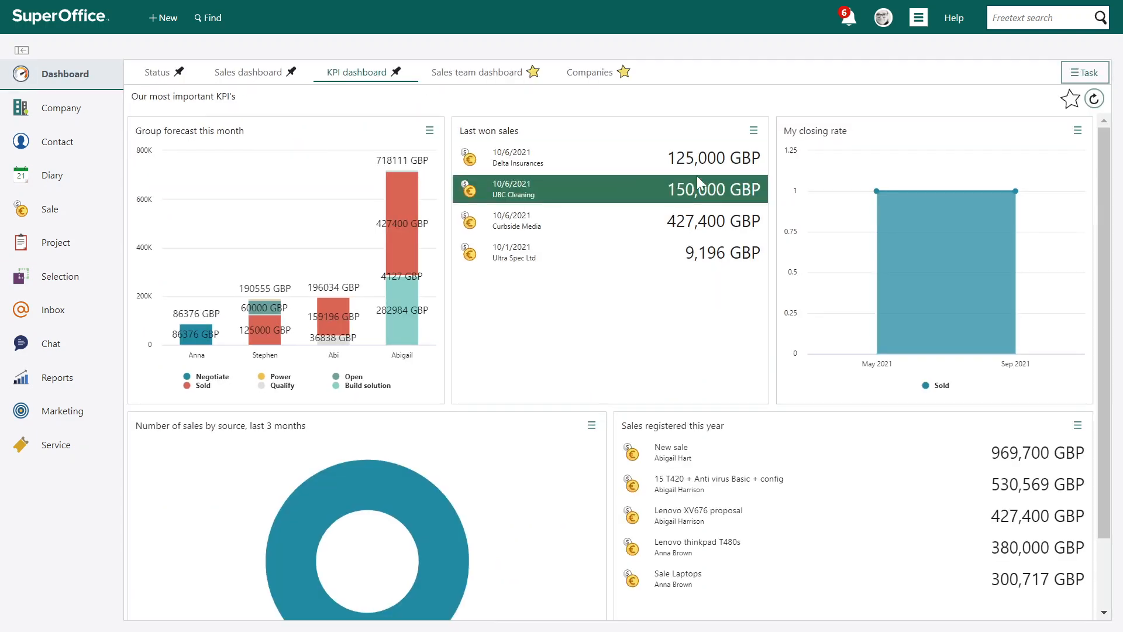
click(1076, 77)
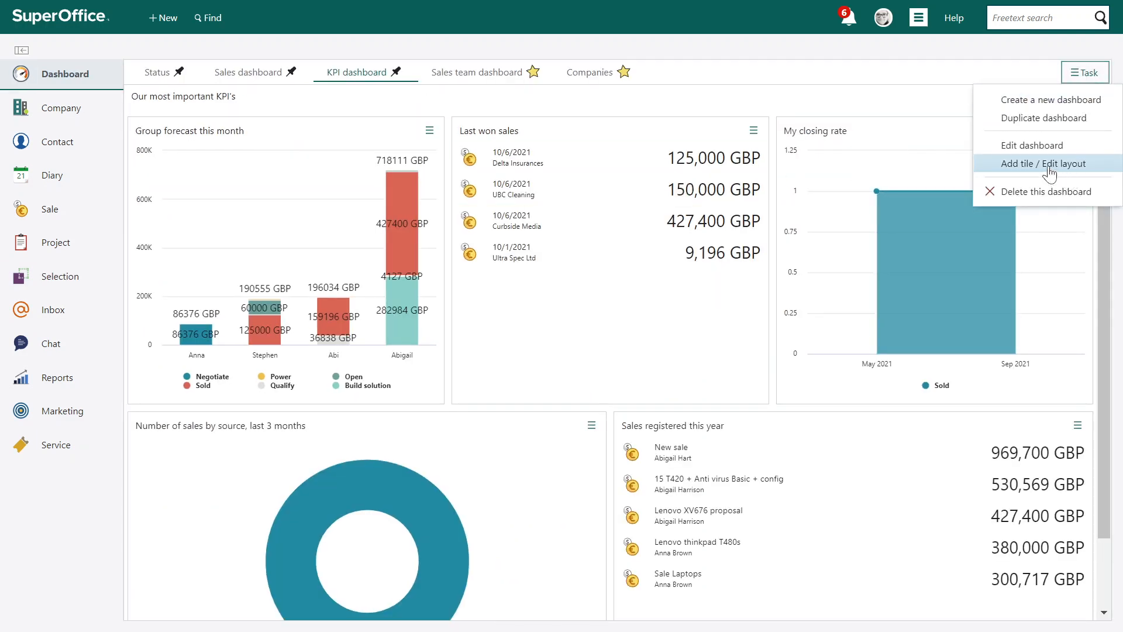
click(1014, 162)
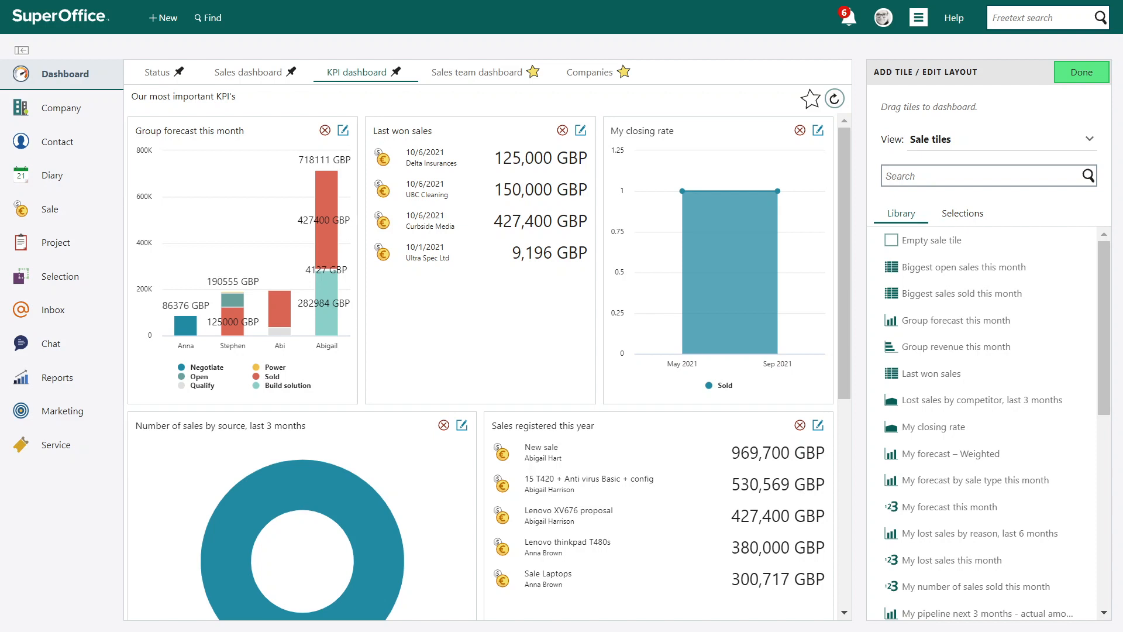
click(955, 217)
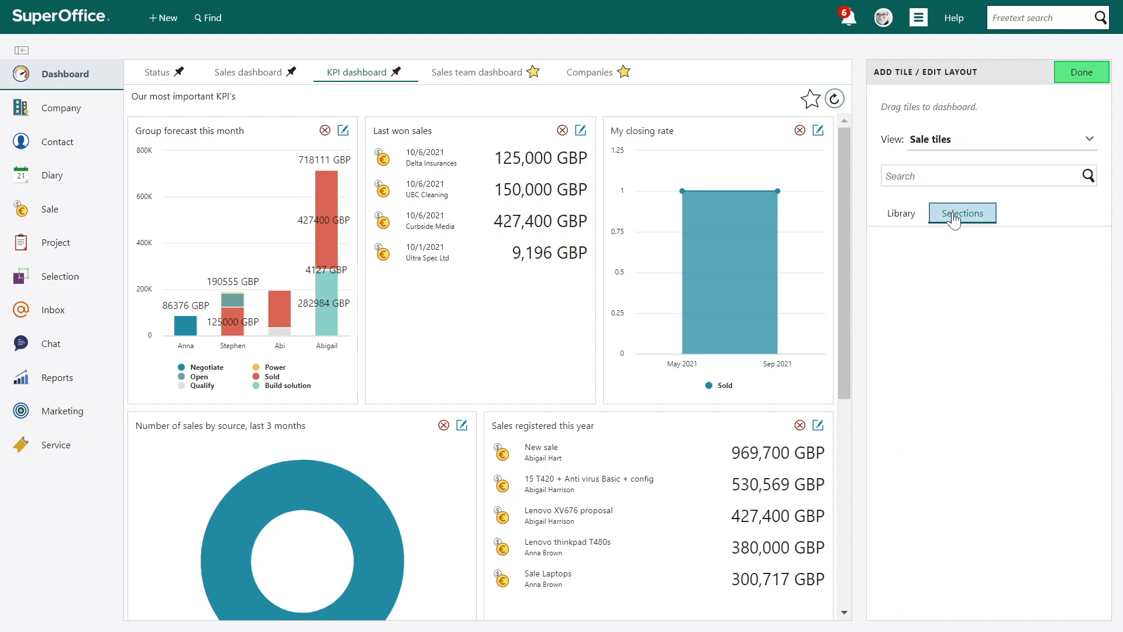
click(995, 140)
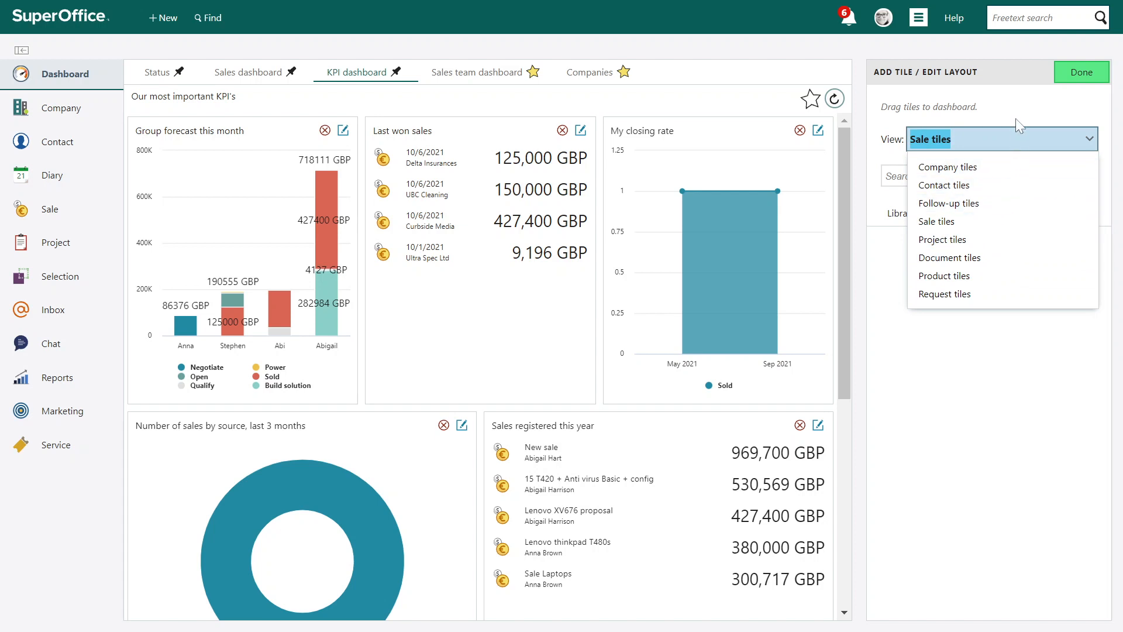
click(955, 295)
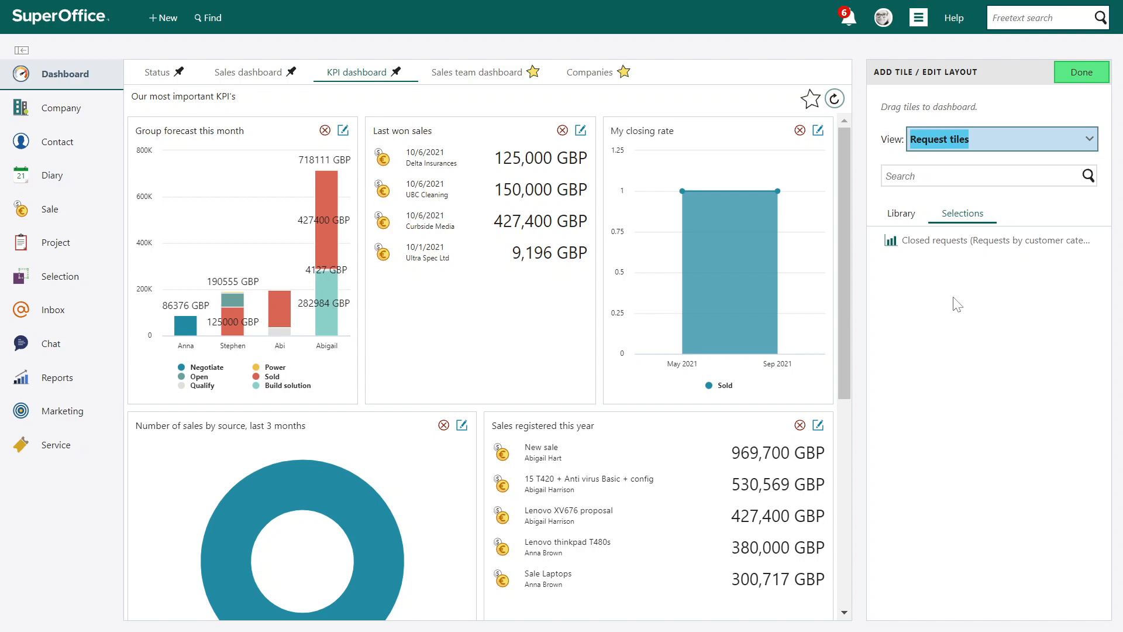
click(1002, 241)
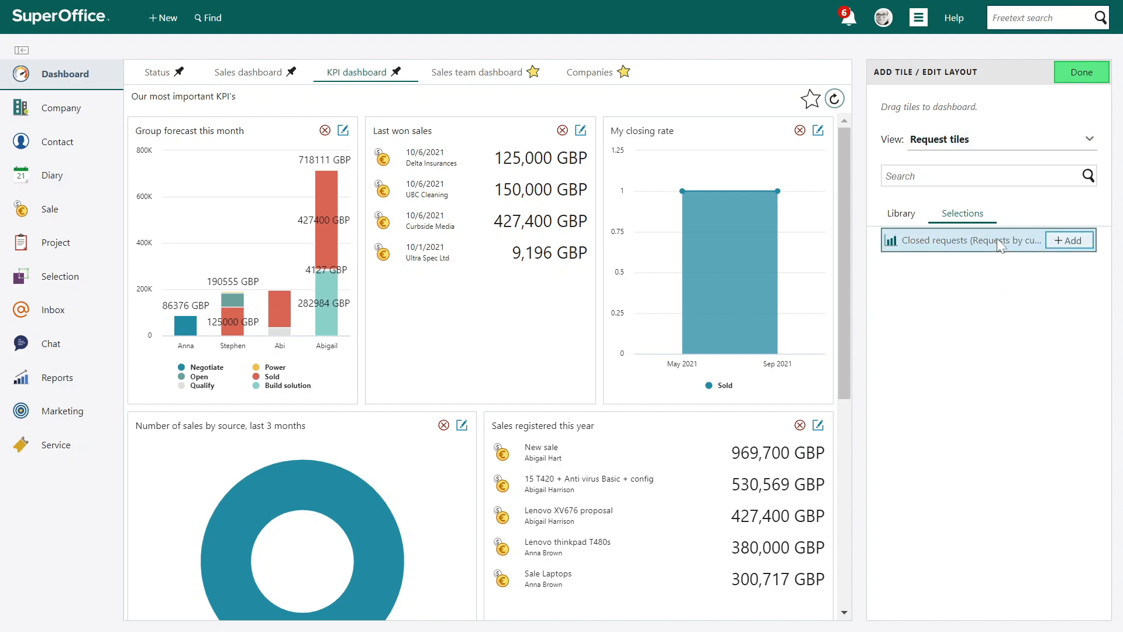
click(1064, 246)
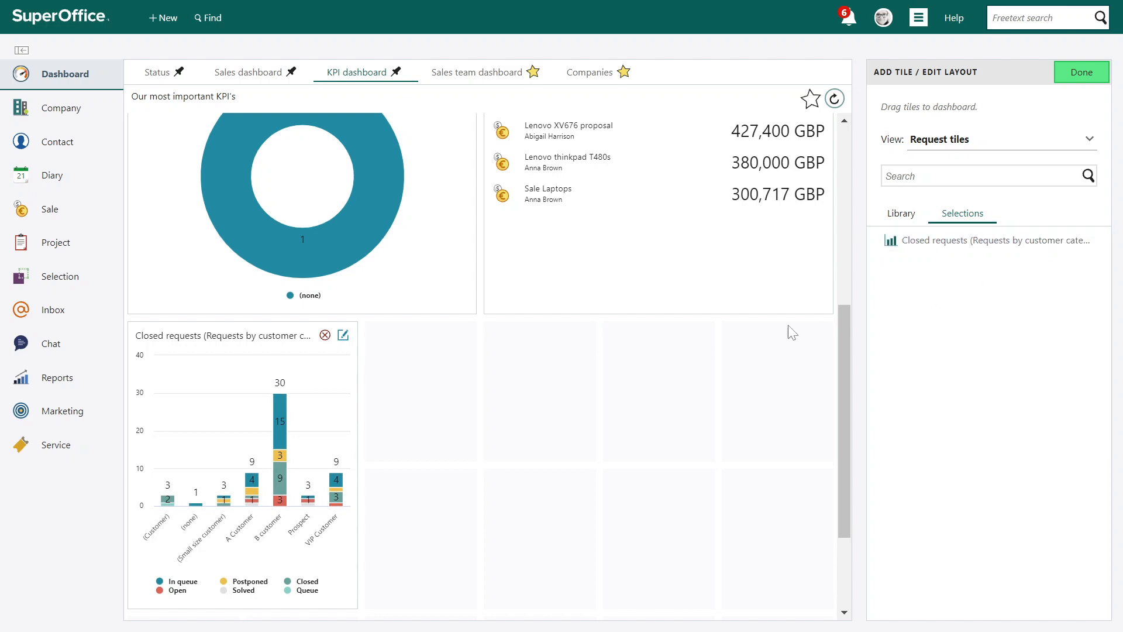
Widen the Closed requests tile to the dashboard's full width and finish editing the layout
drag(357, 464, 720, 486)
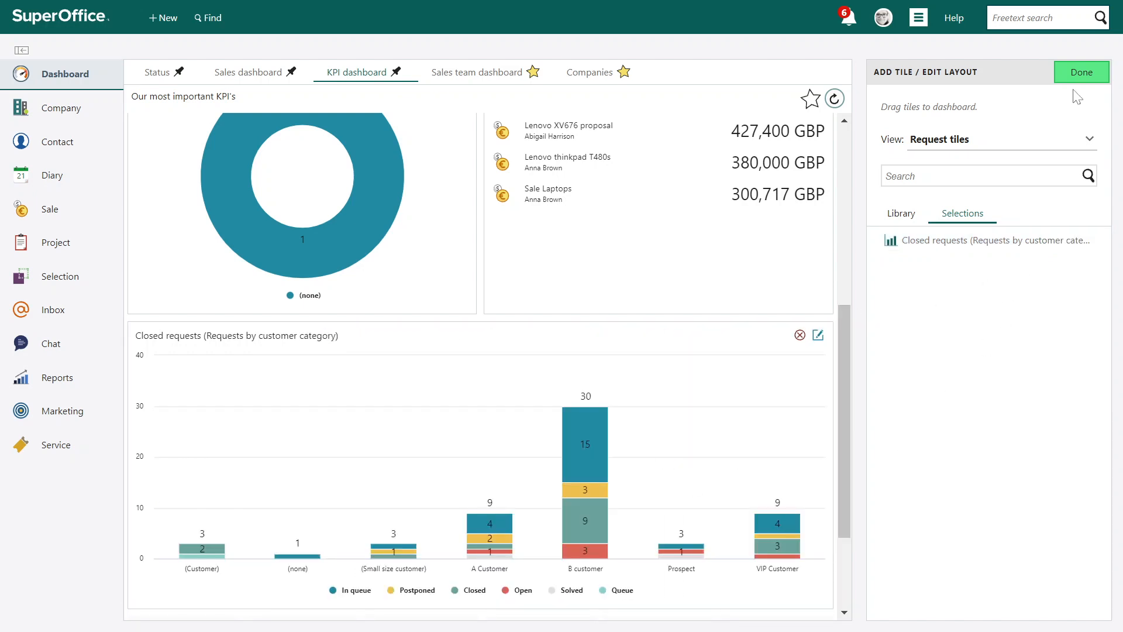
click(1082, 73)
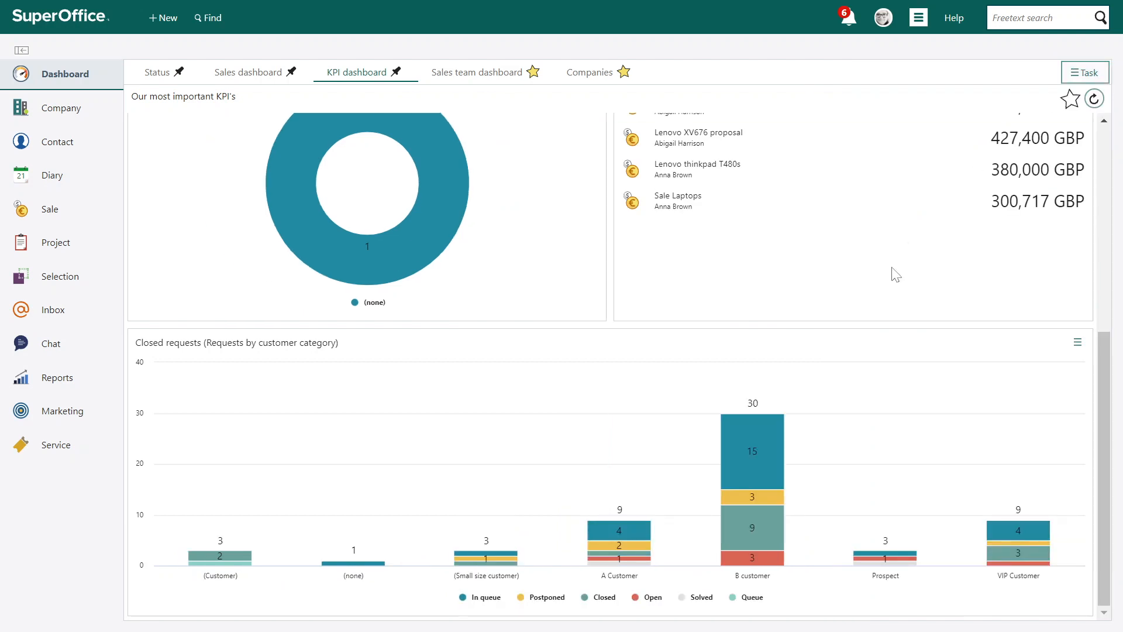
mouse_move(771, 466)
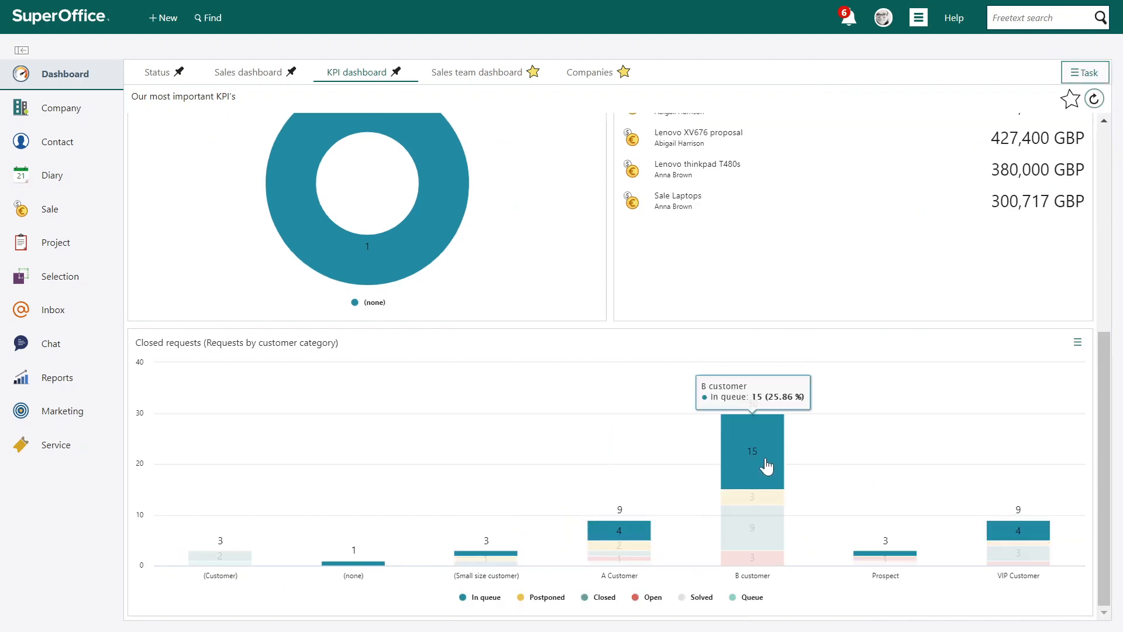